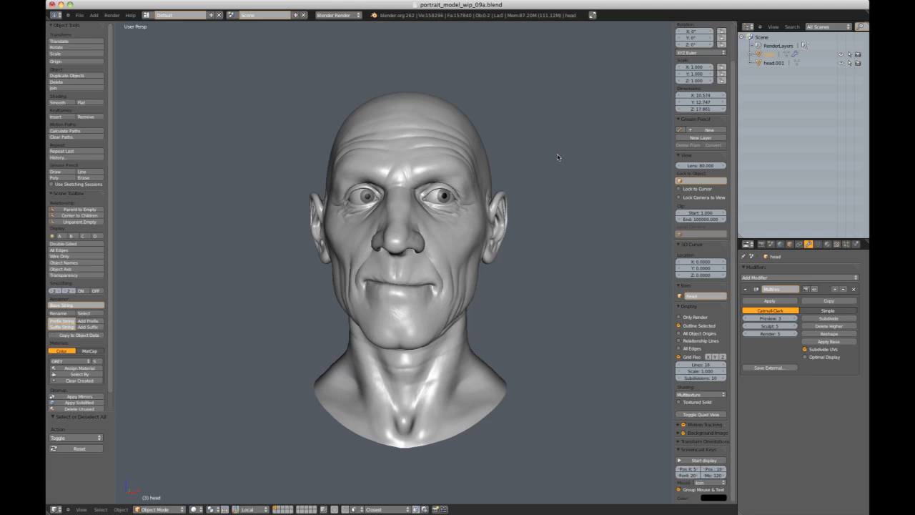
Step: Examine the sculpted head from the front and from the side
mouse_move(561, 156)
middle_mouse_down()
mouse_move(527, 153)
mouse_move(547, 156)
mouse_move(552, 144)
middle_mouse_up()
scroll(533, 152, "up", 1)
scroll(547, 155, "down", 1)
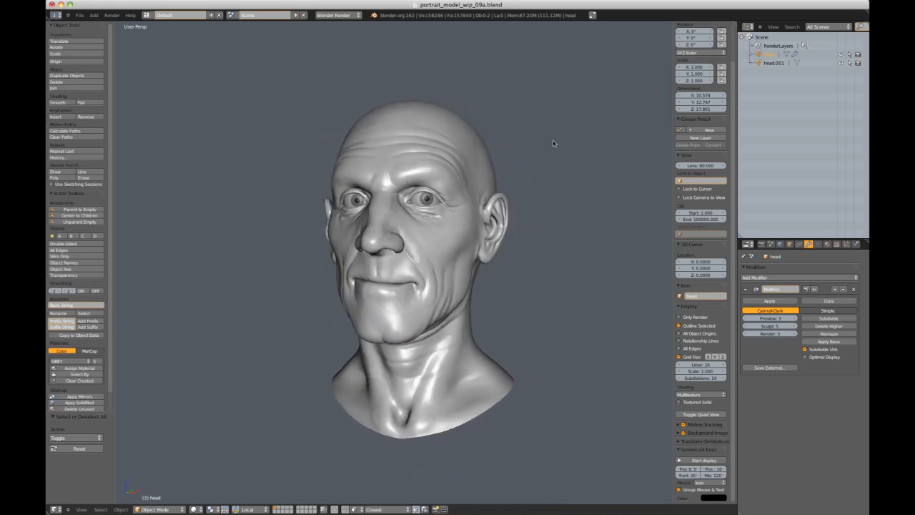
middle_click_drag(559, 142, 552, 148)
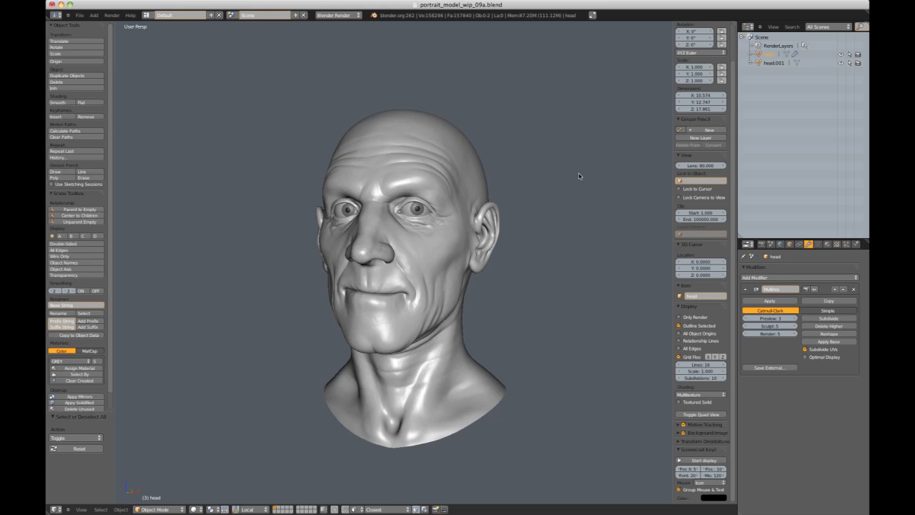
key("KP_6")
key("KP_6")
key("KP_6")
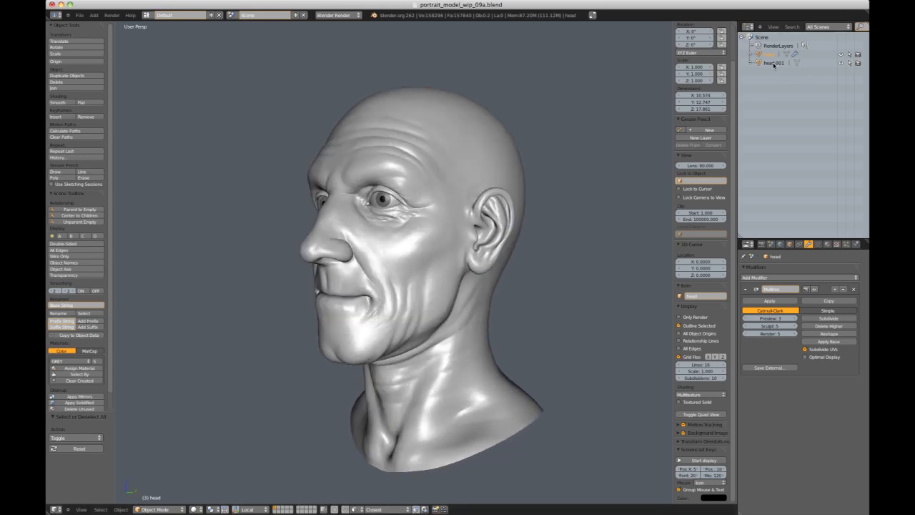
Step: Rename the eyeball object head.001 as eyes, and select the head object
left_click(773, 62)
double_click(771, 63)
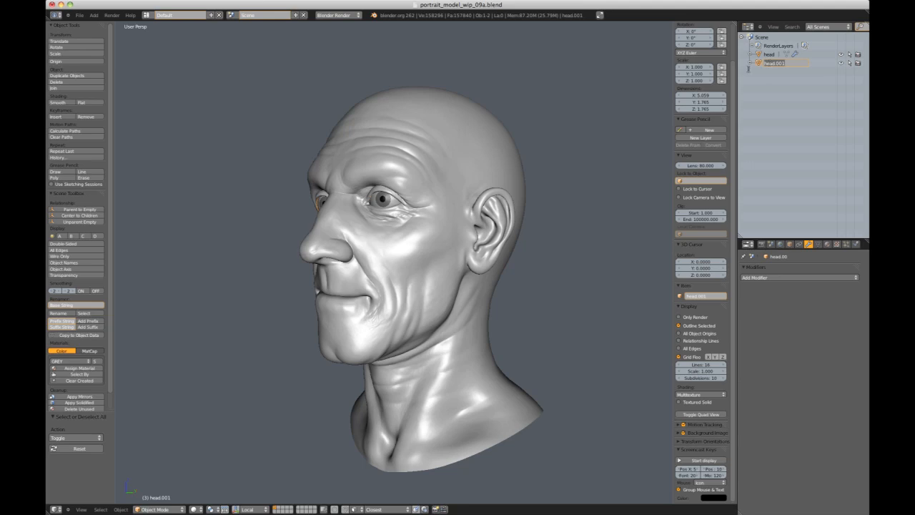
type("z")
left_click(553, 141)
key("z")
key("KP_1")
key("KP_6")
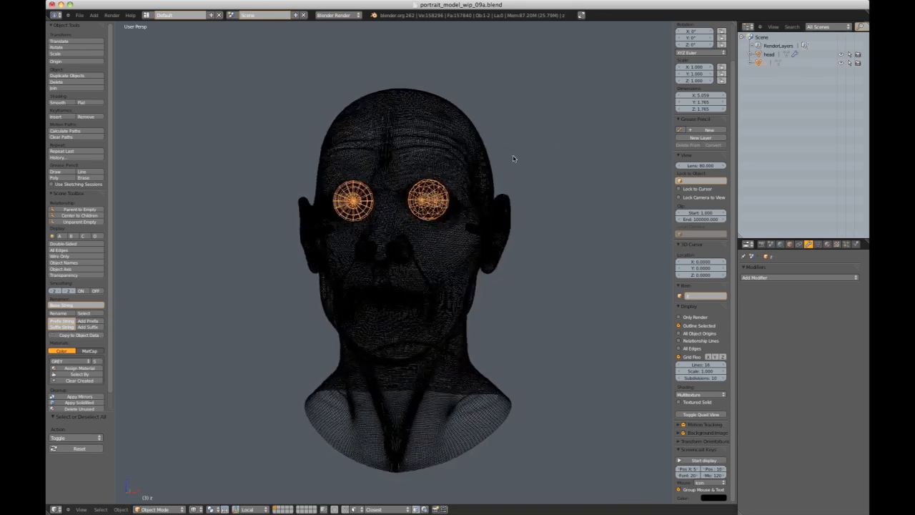
key("z")
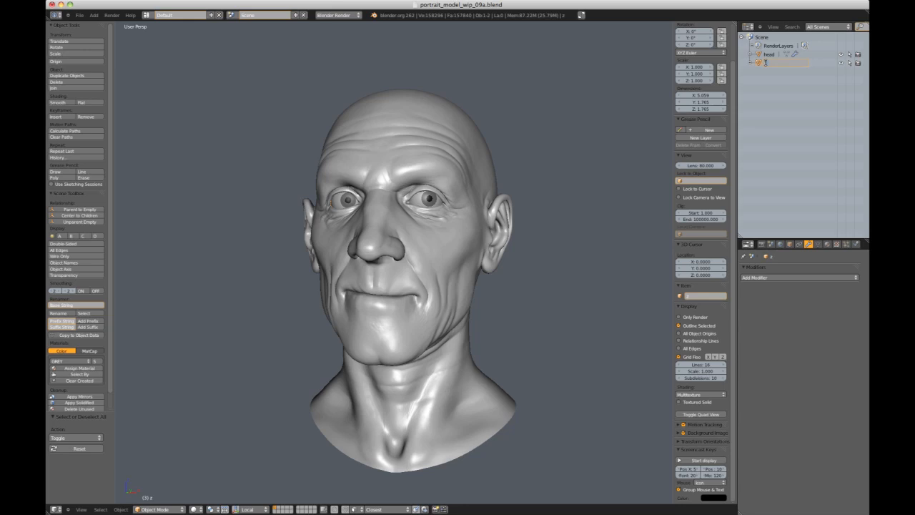
type("eyes")
key("Return")
left_click(768, 63)
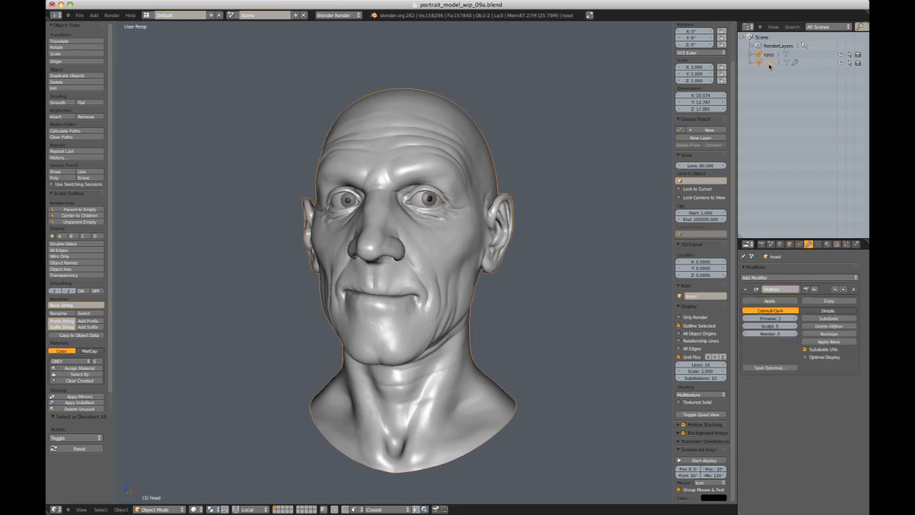
Step: Add an area lamp to the scene
mouse_move(561, 121)
middle_mouse_down()
mouse_move(576, 123)
mouse_move(572, 116)
middle_mouse_up()
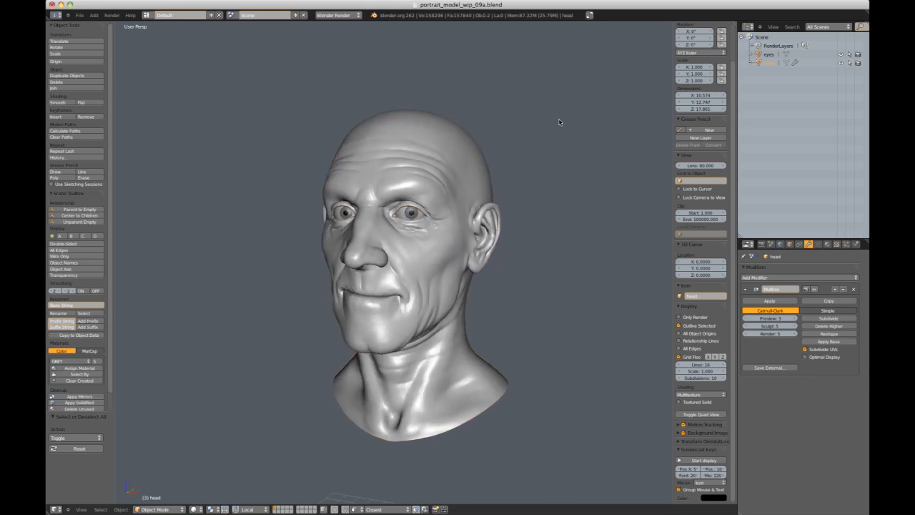
key("shift+a")
mouse_move(547, 214)
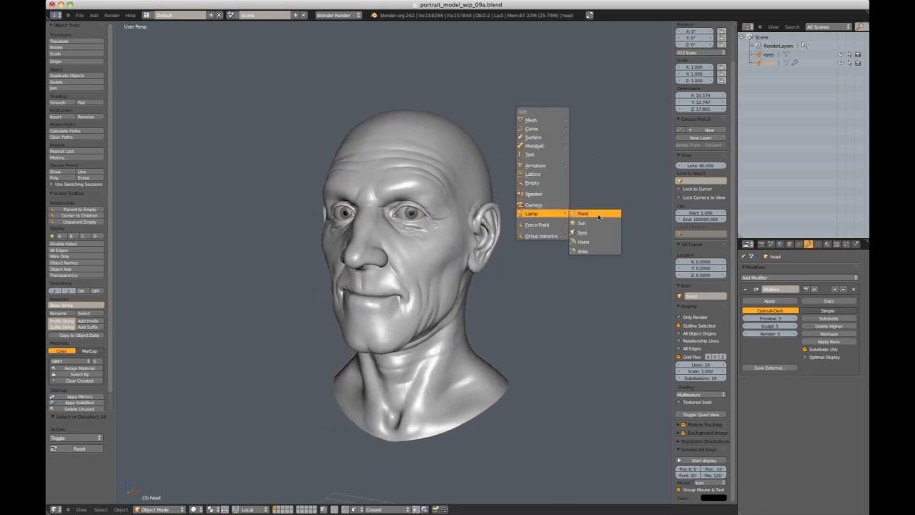
left_click(586, 252)
scroll(548, 225, "down", 5)
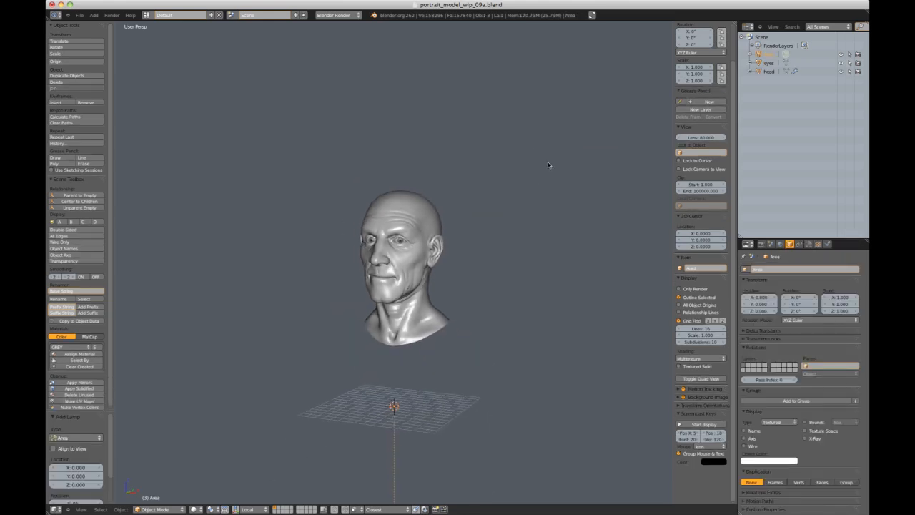
Step: Move the area lamp above and in front of the head, to about X -9.2, Y -17.4, Z 33.5
middle_click_drag(548, 225, 489, 201)
key("g")
key("z")
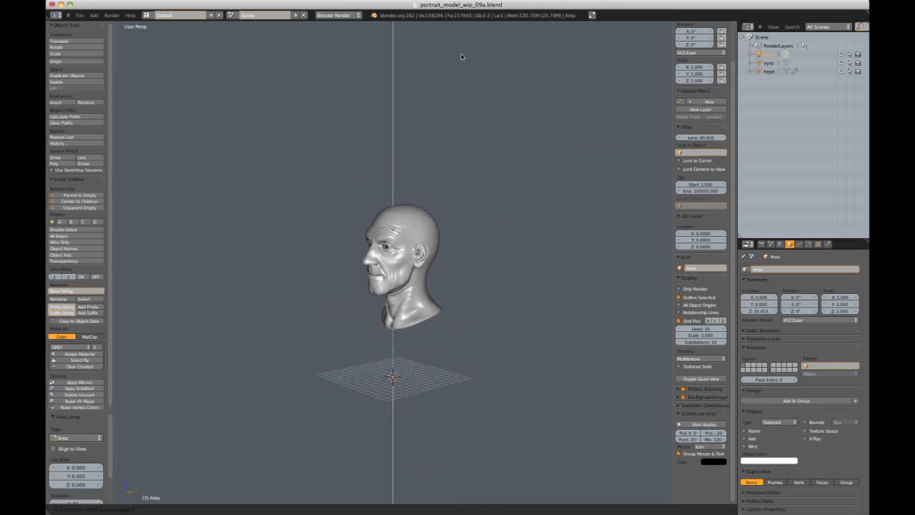
left_click(472, 93)
key("g")
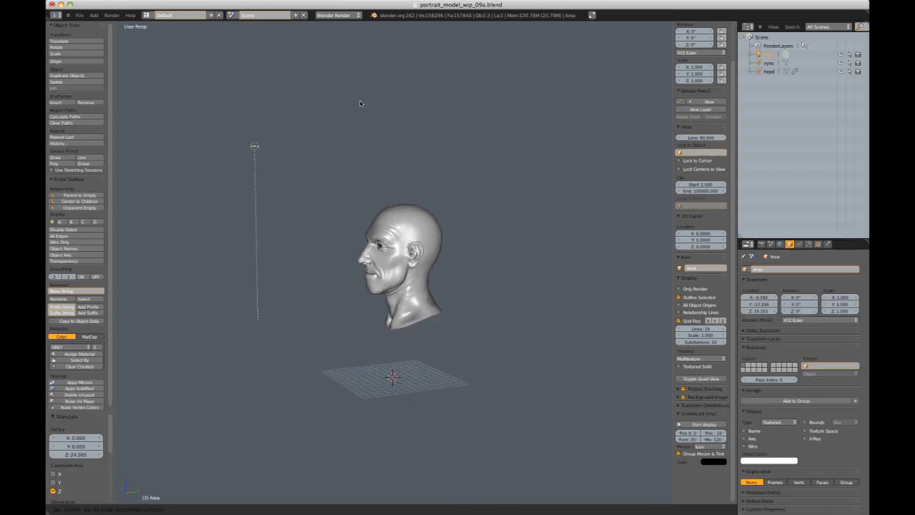
left_click(379, 106)
Step: Aim the area lamp at the head by rotating it about 56° in the view and about -9° around the global Z axis
key("r")
left_click(275, 44)
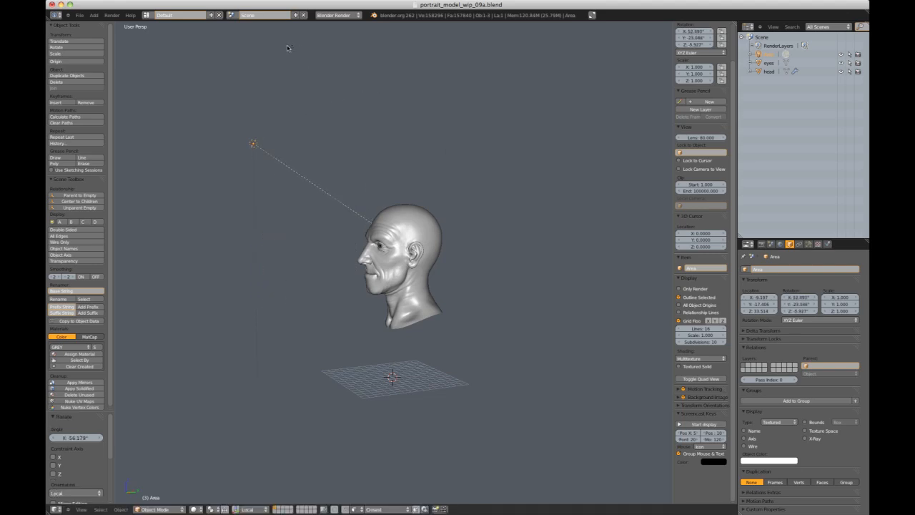
middle_click_drag(286, 47, 399, 99)
key("r")
key("z")
left_click(450, 129)
middle_click_drag(494, 270, 426, 245)
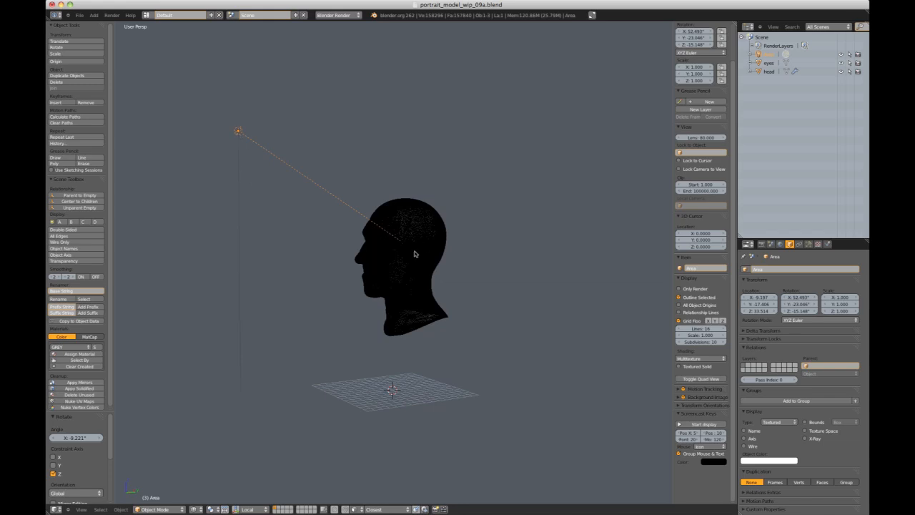
Step: Set the area lamp's shadow samples to 4 and enable Ray Shadow
left_click(808, 245)
mouse_move(418, 211)
middle_mouse_down()
mouse_move(449, 231)
mouse_move(435, 215)
middle_mouse_up()
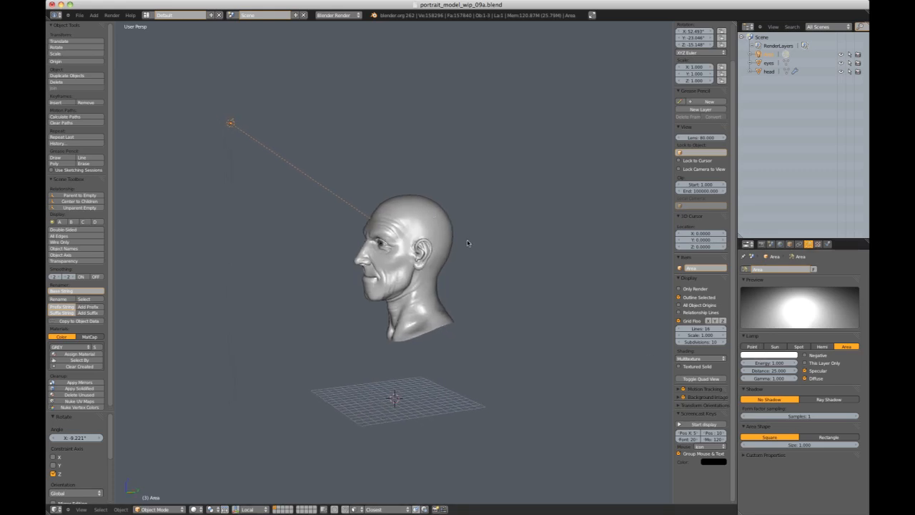
middle_click_drag(468, 243, 476, 241)
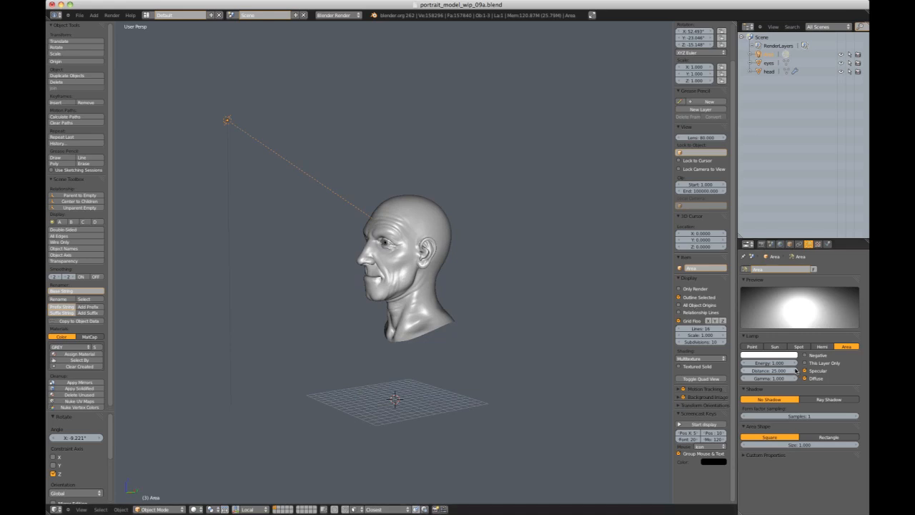
left_click(795, 415)
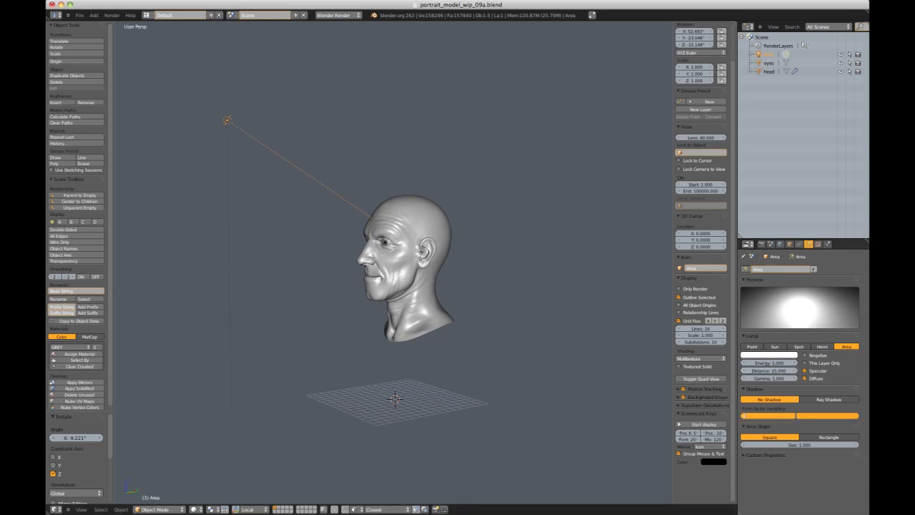
type("4")
key("Return")
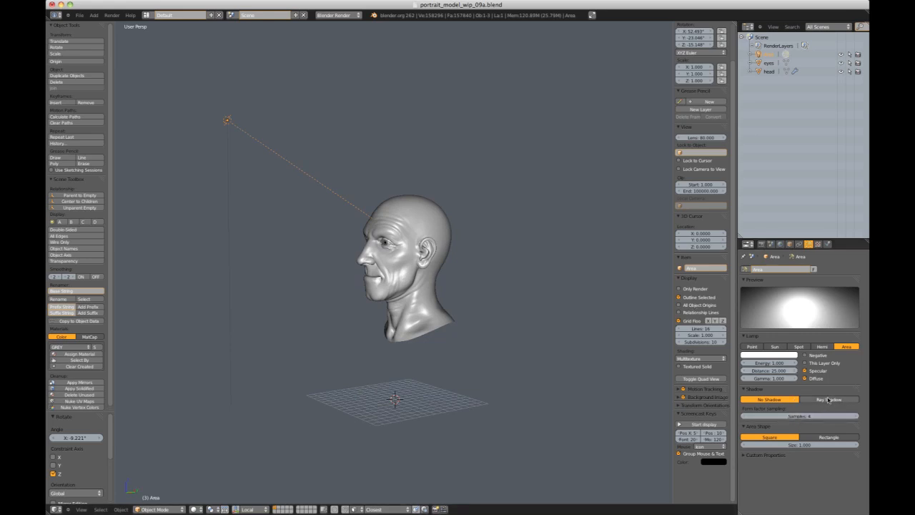
left_click(828, 400)
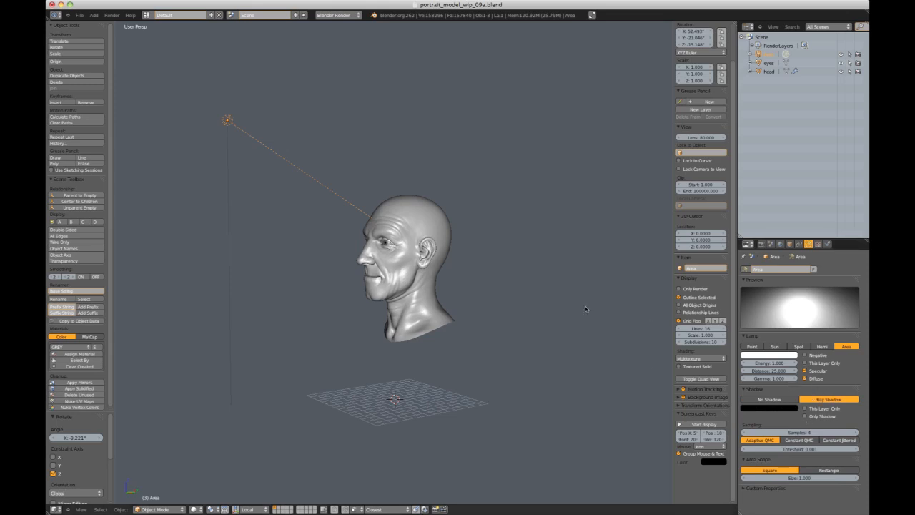
Step: Set the square area lamp's size to 10
left_click(800, 477)
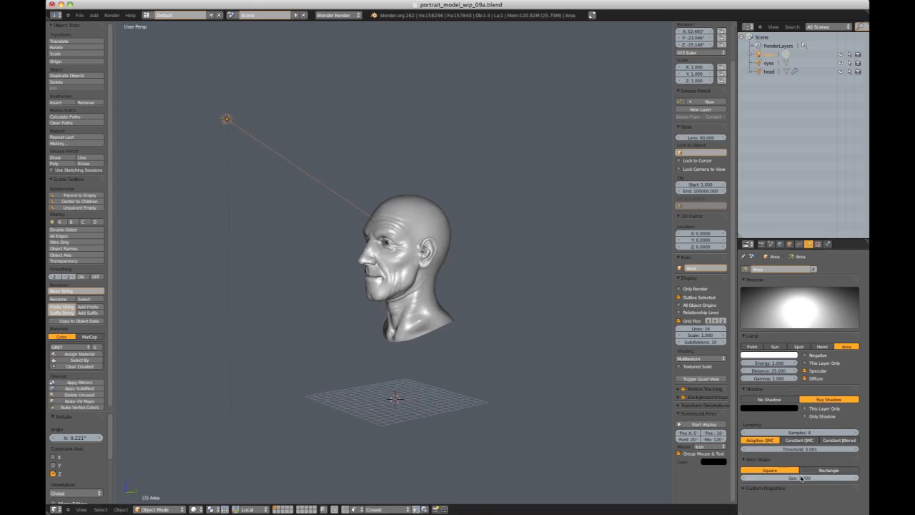
type("10")
key("Return")
Step: Add a camera to the scene and look through it
middle_click_drag(385, 246, 421, 211)
key("shift+a")
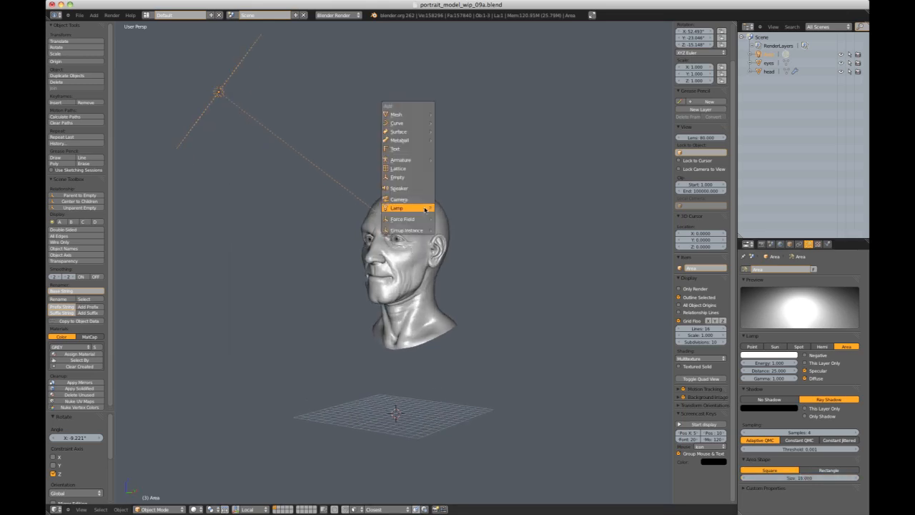
mouse_move(424, 208)
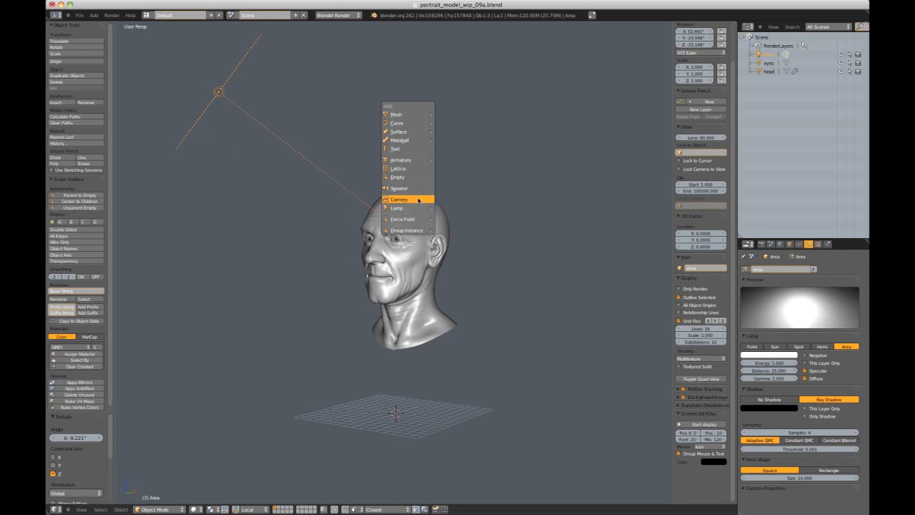
left_click(416, 203)
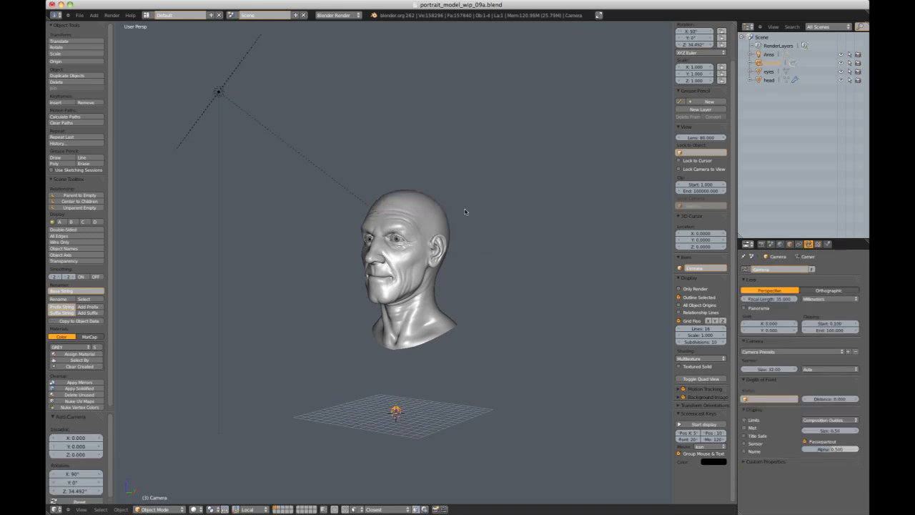
key("KP_0")
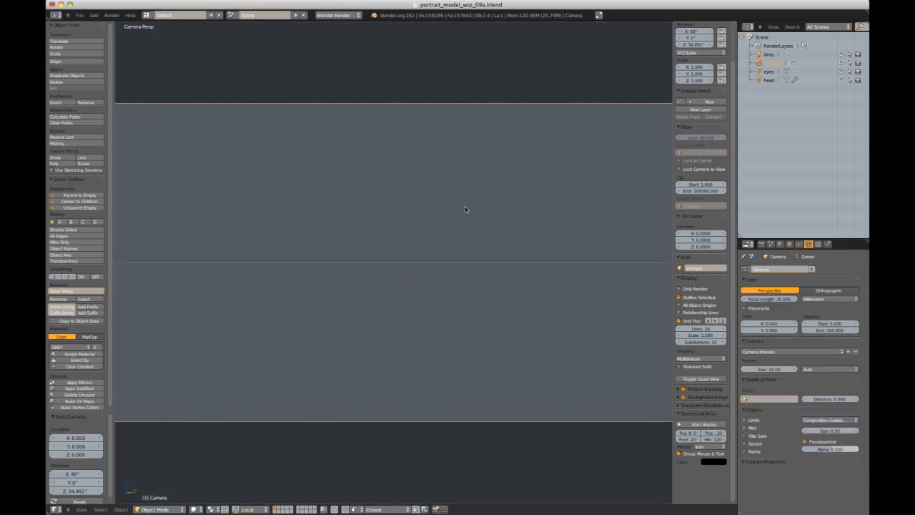
Step: Lock the camera to the view and frame the head in a close three-quarter shot
scroll(535, 208, "down", 2)
scroll(535, 208, "up", 1)
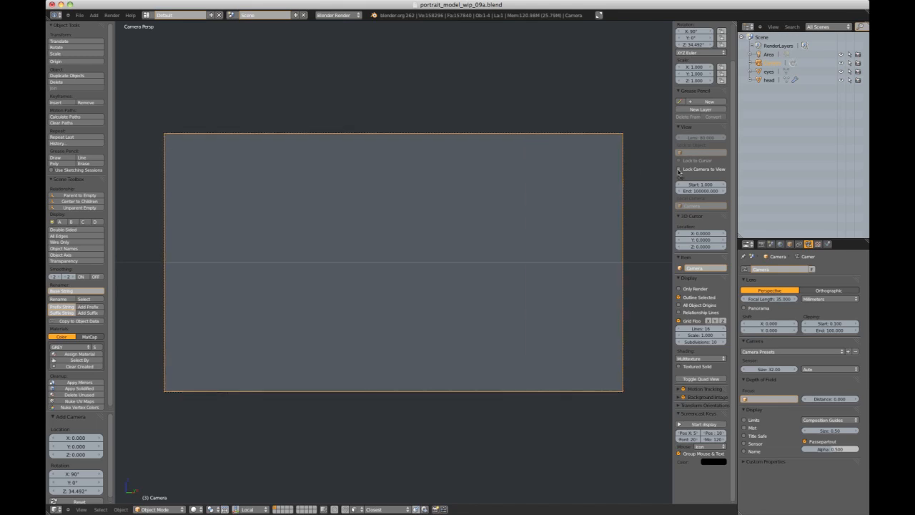
left_click(679, 170)
scroll(508, 180, "down", 10)
middle_click_drag(488, 164, 486, 172, "shift")
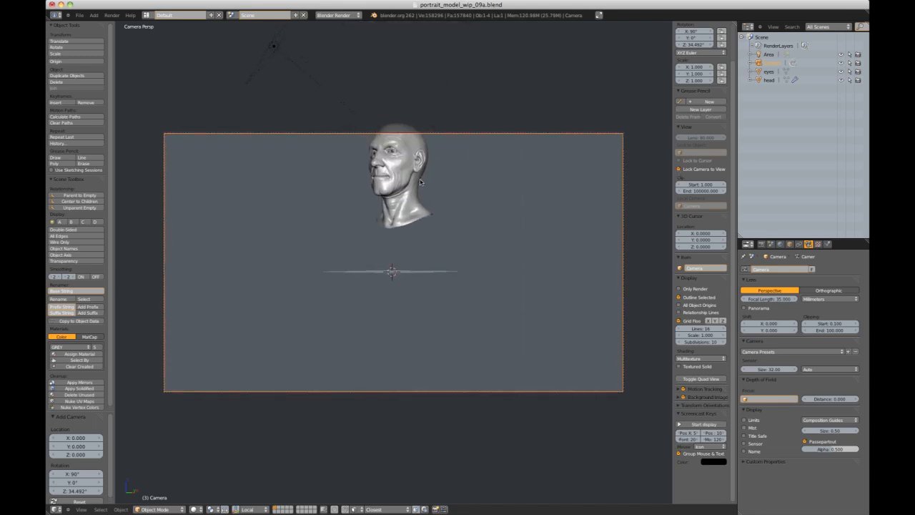
right_click(415, 179)
key("KP_Decimal")
middle_click_drag(418, 181, 433, 149)
scroll(433, 149, "down", 1)
Step: Set the render's X resolution to 1200 and adjust the camera to fit the whole head in the frame
left_click(763, 244)
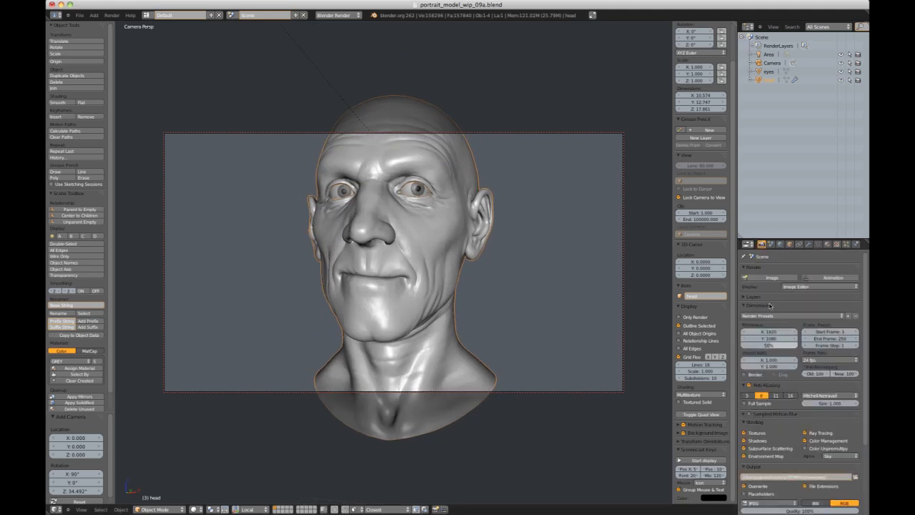
left_click(769, 331)
type("10")
type("00")
key("Return")
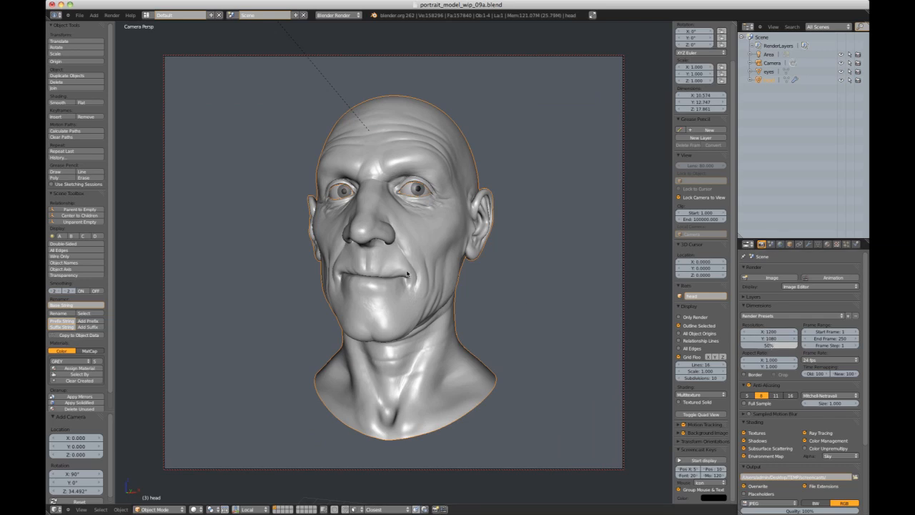
middle_click_drag(437, 239, 439, 251)
middle_click_drag(440, 252, 439, 234, "ctrl")
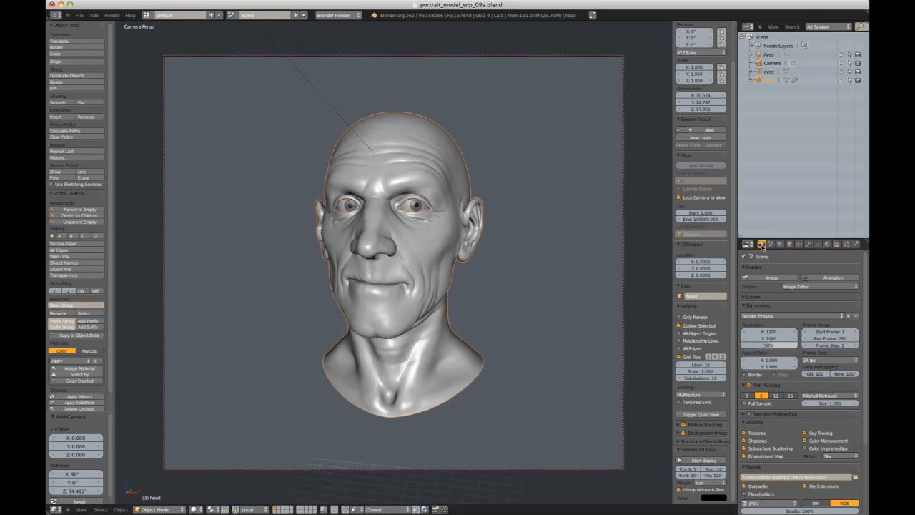
Step: Select the camera and set its focal length to 60 mm
right_click(626, 107)
left_click(808, 245)
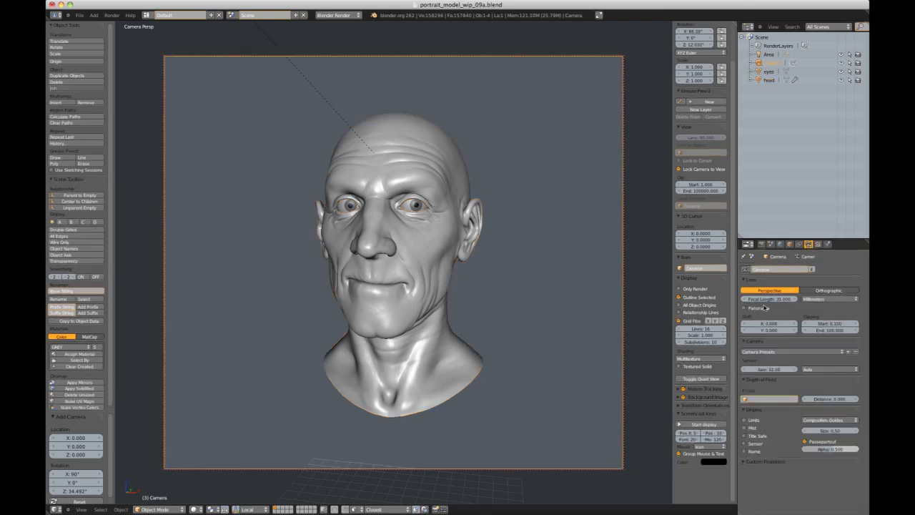
left_click(764, 299)
type("60")
key("Return")
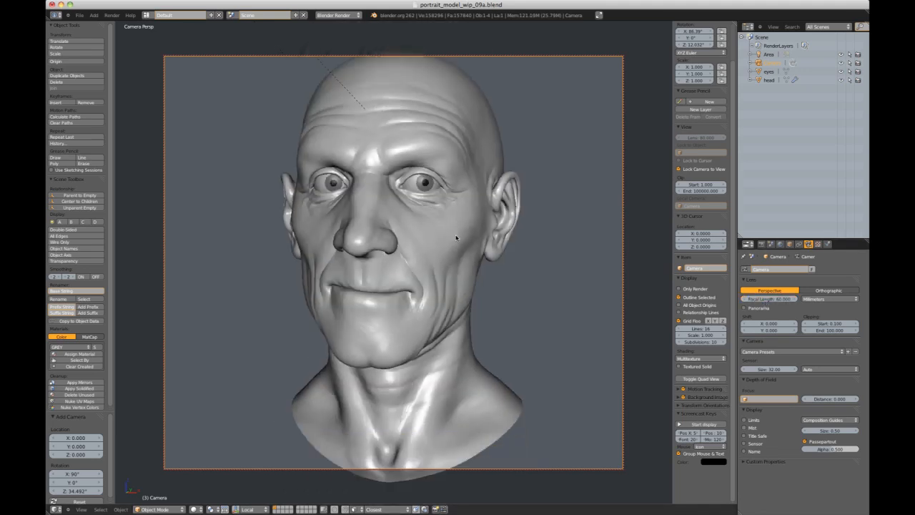
Step: Pull the camera back to fit the whole head in the frame, and unlock it from the view
scroll(456, 238, "down", 2)
scroll(456, 237, "up", 1)
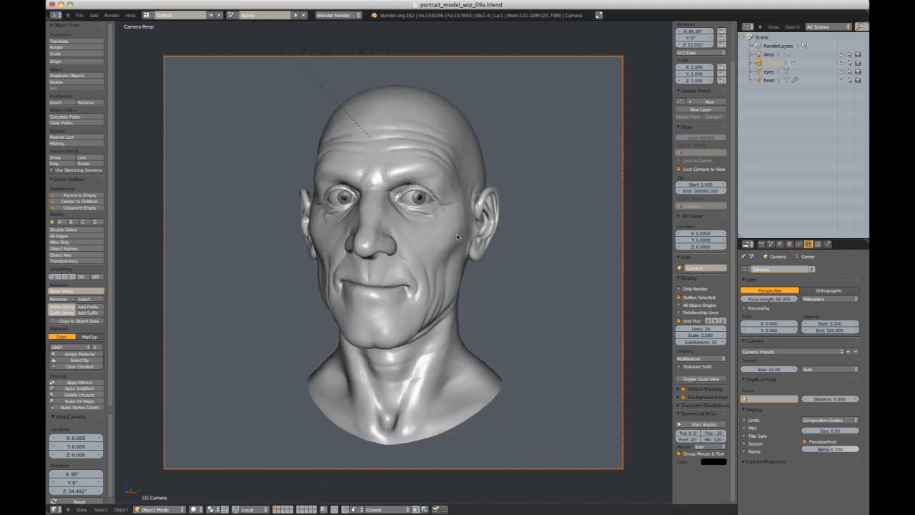
middle_click_drag(478, 219, 476, 216)
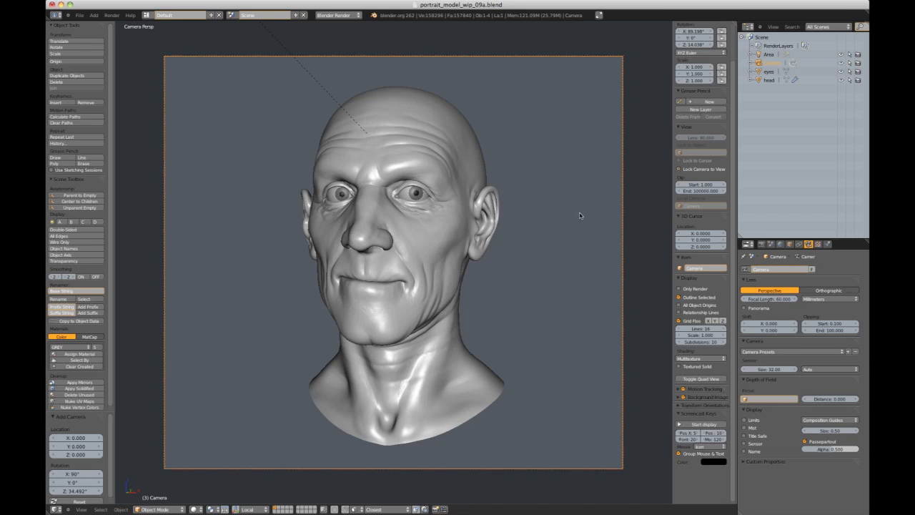
Step: Select the head, remove its existing material slot, and create a new material for it
middle_click_drag(562, 202, 512, 211)
scroll(534, 207, "down", 4)
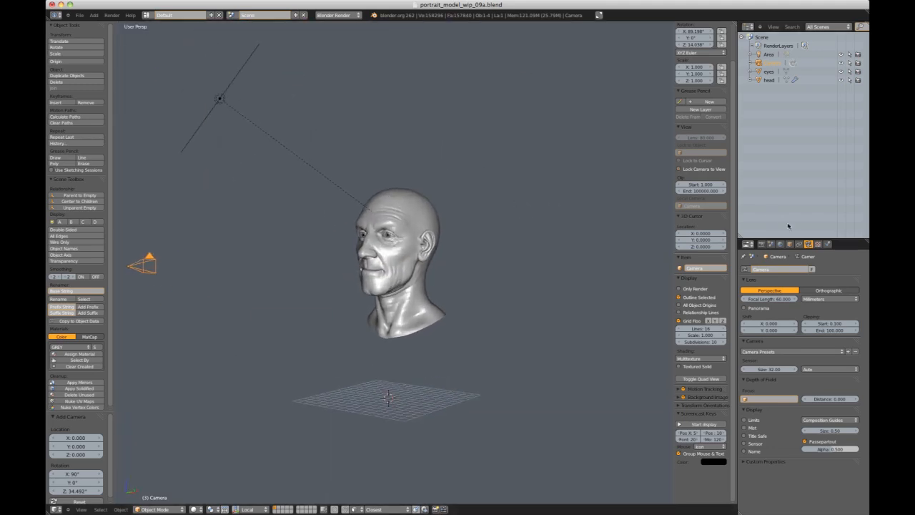
left_click(762, 244)
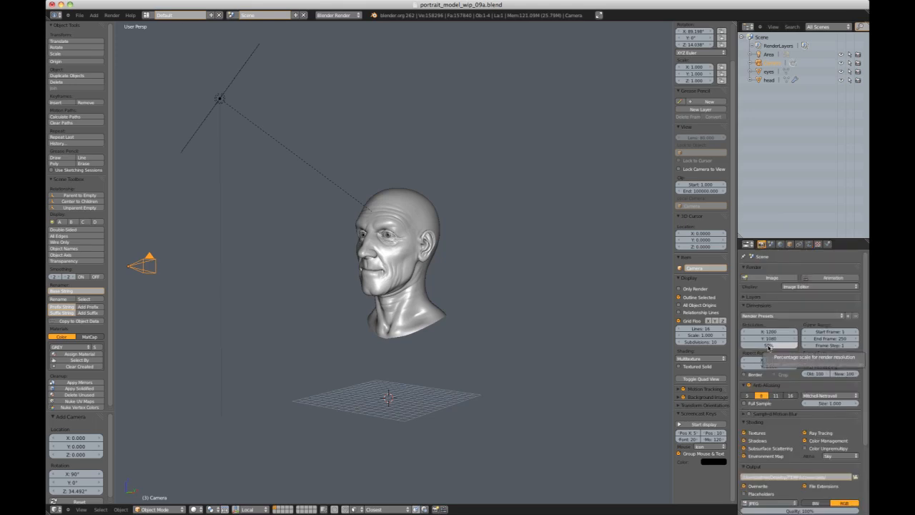
middle_click_drag(531, 261, 508, 272)
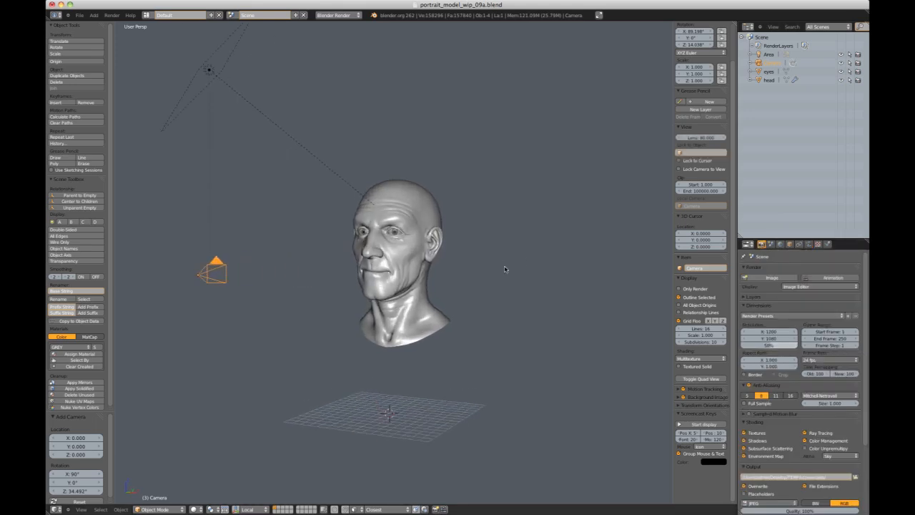
right_click(425, 205)
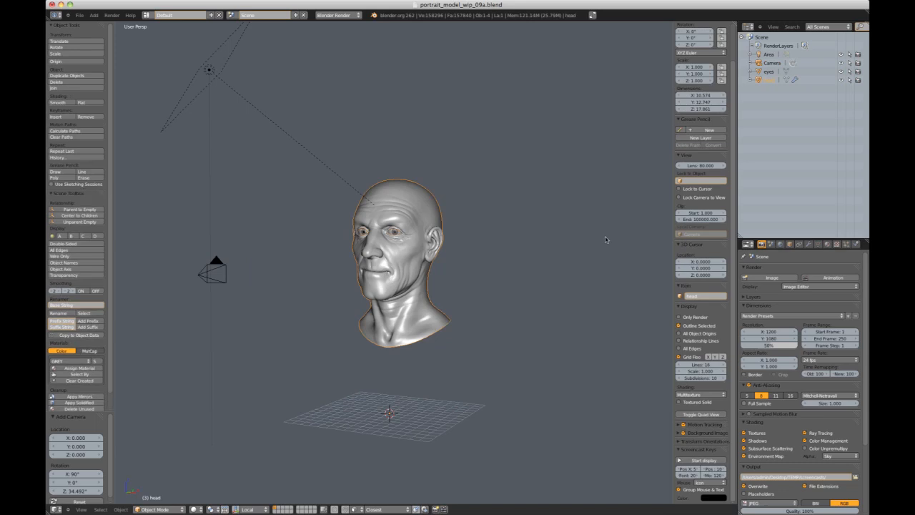
left_click(828, 244)
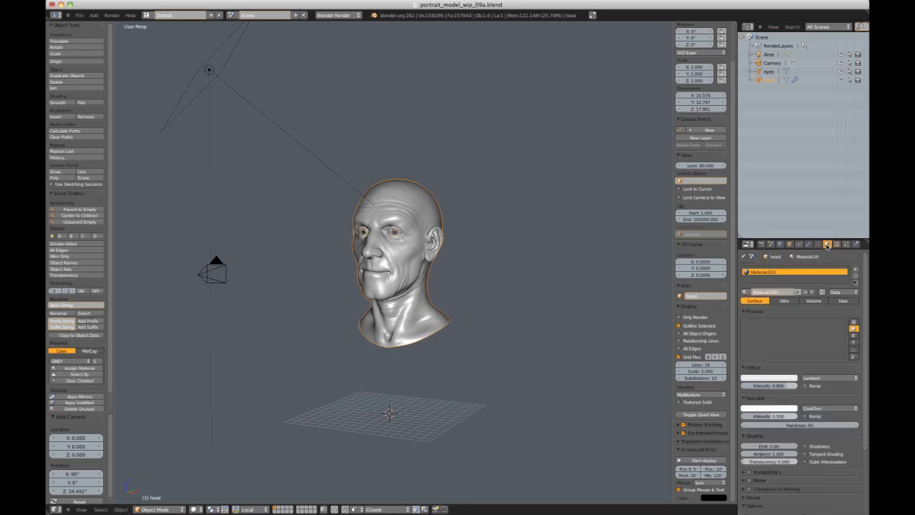
left_click(855, 277)
left_click(786, 292)
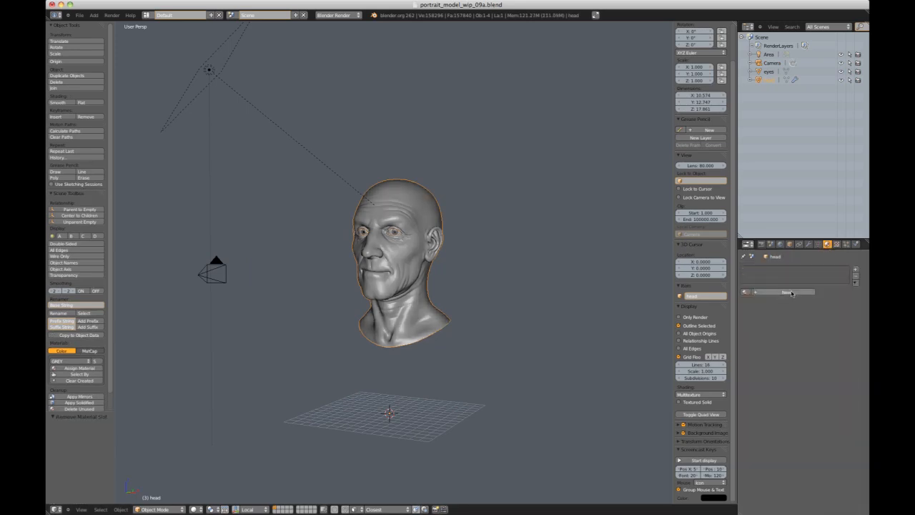
Step: Set the new head material's specular intensity to 0 and darken its diffuse color to a mid grey
left_click_drag(772, 415, 755, 418)
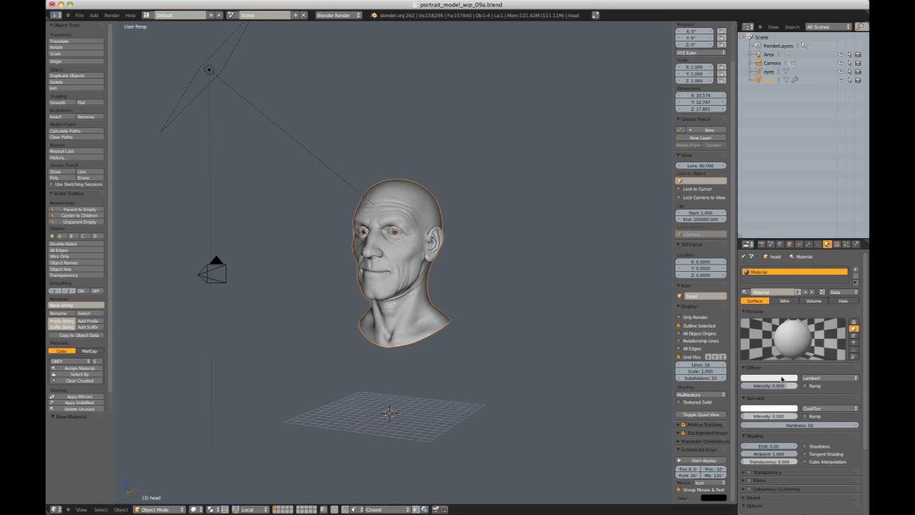
left_click(781, 378)
left_click_drag(800, 289, 802, 303)
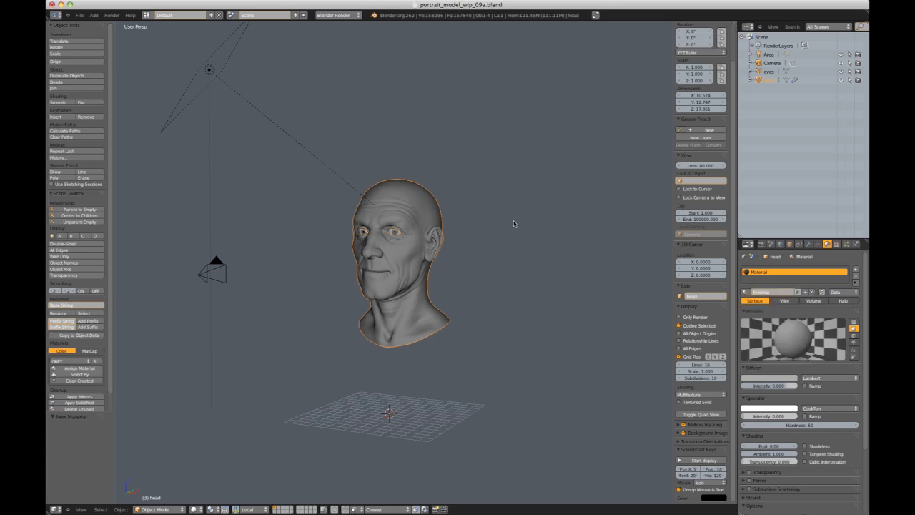
Step: Select the area lamp, return to the camera view, and render a test image of the head
middle_click_drag(512, 224, 474, 235)
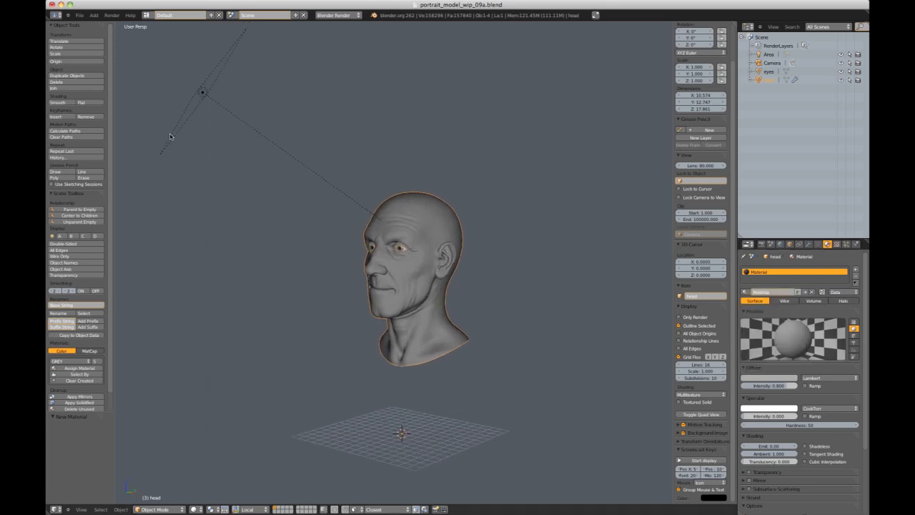
right_click(214, 76)
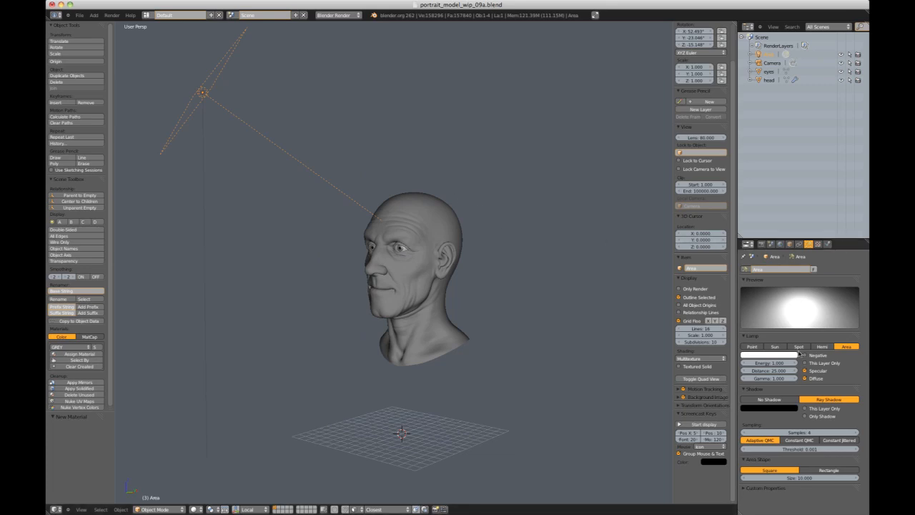
middle_click_drag(476, 221, 489, 218)
key("KP_0")
left_click(112, 15)
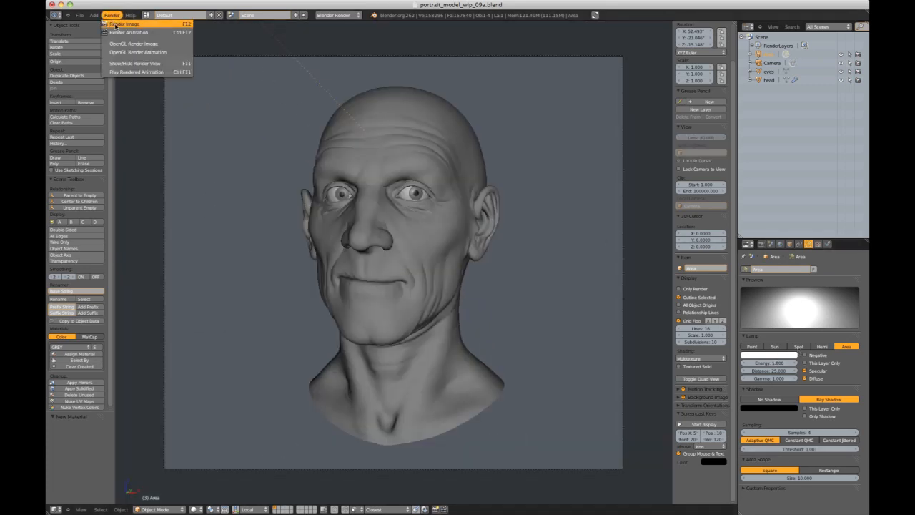
left_click(129, 26)
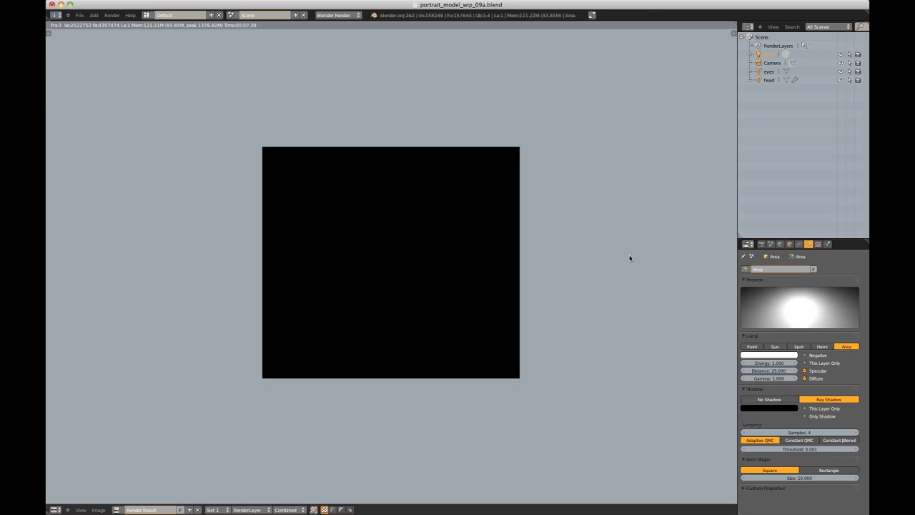
Step: Lower the head's Multires modifier render level to 3
left_click(768, 79)
left_click(809, 244)
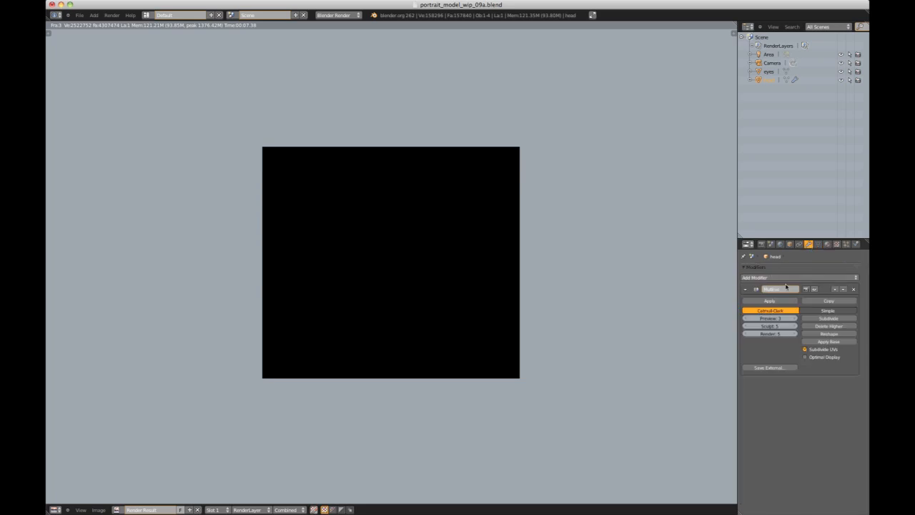
left_click(747, 336)
left_click(746, 336)
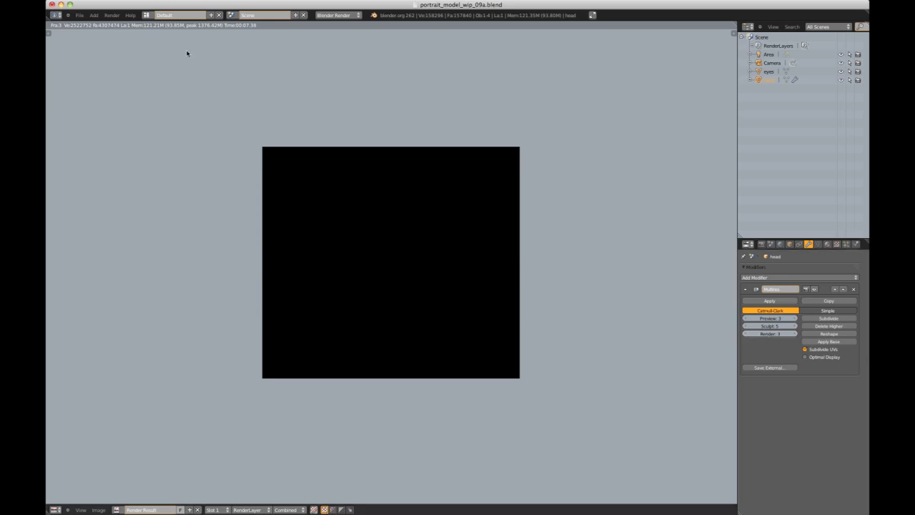
Step: Render the image again, check the lit head, and close the render result
left_click(112, 15)
left_click(139, 25)
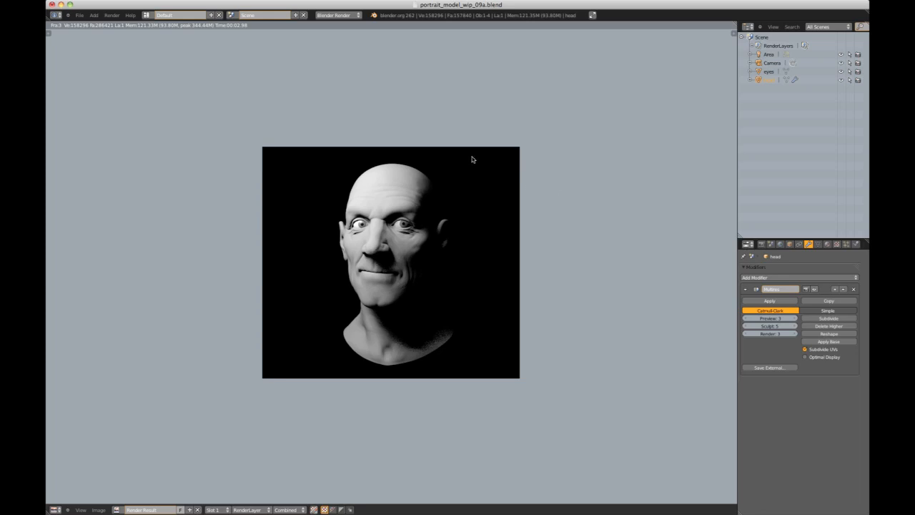
key("Escape")
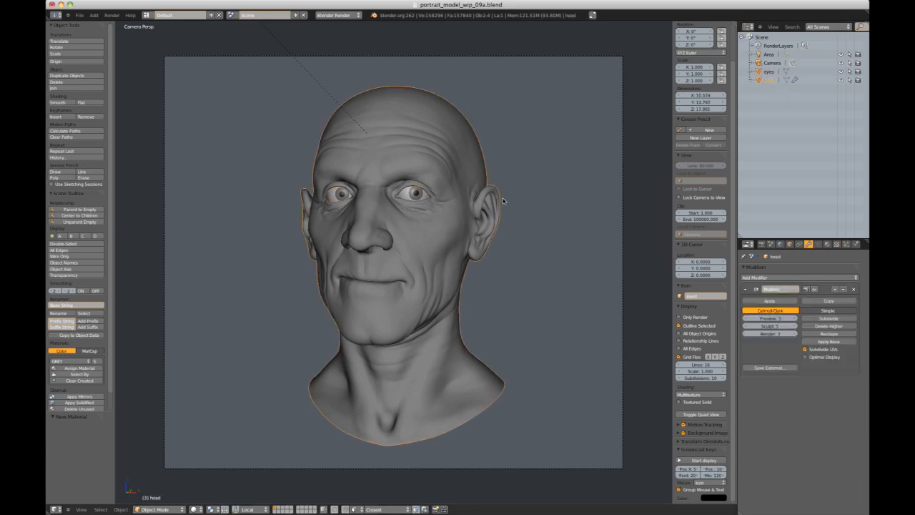
Step: Add an empty at the scene's origin and parent the head and eyes to it
key("shift+a")
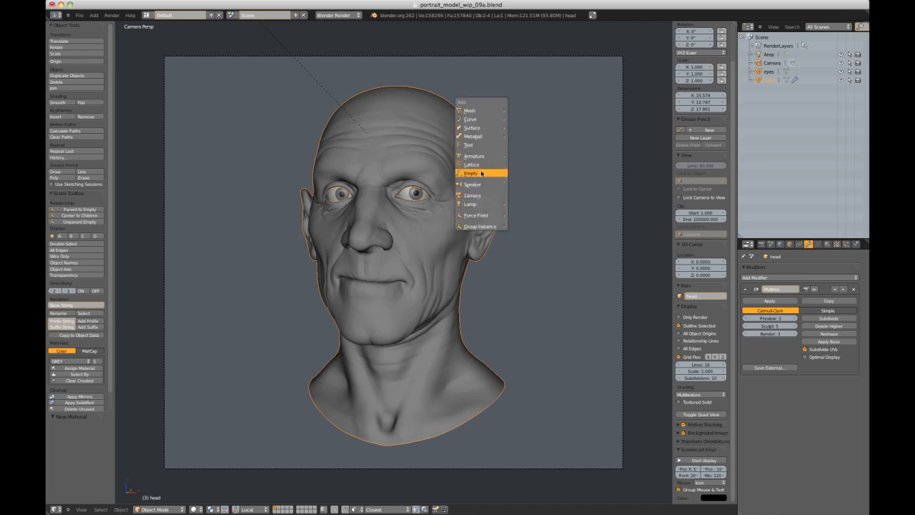
left_click(485, 174)
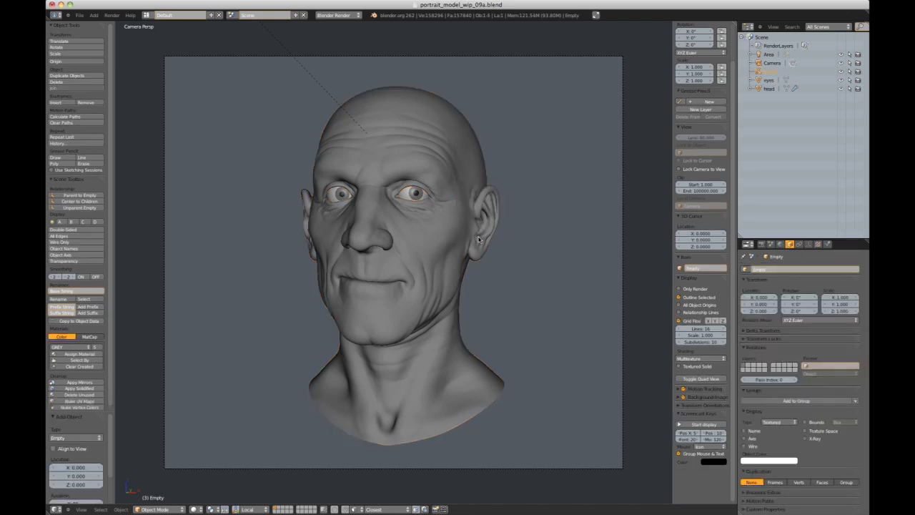
scroll(463, 197, "down", 3)
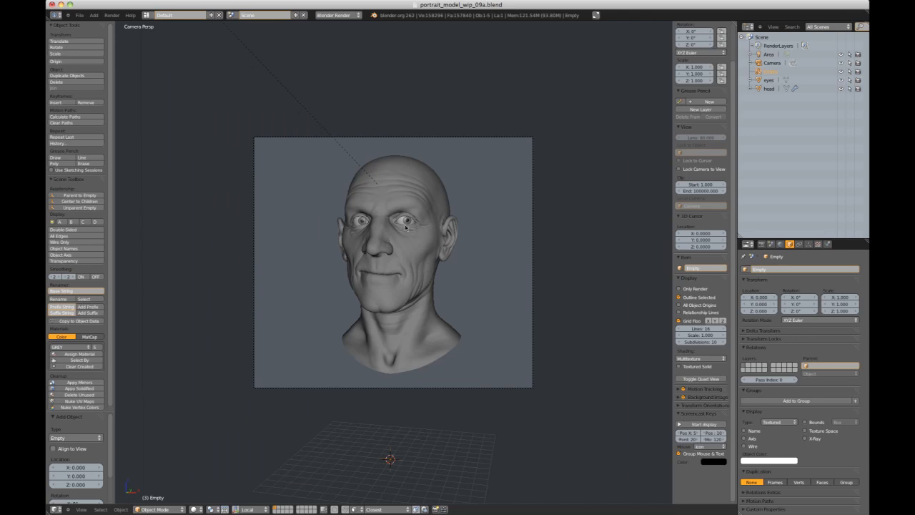
key("b")
left_click_drag(334, 178, 382, 293)
key("ctrl+p")
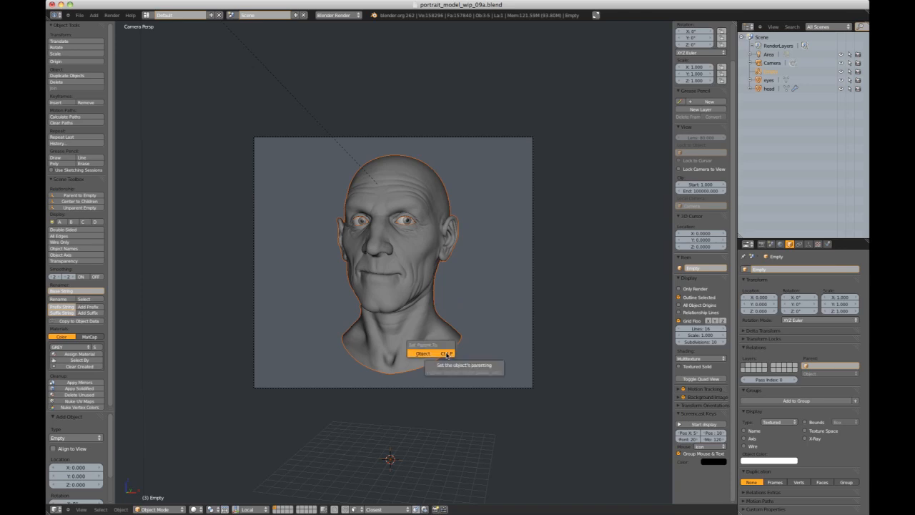
left_click(446, 355)
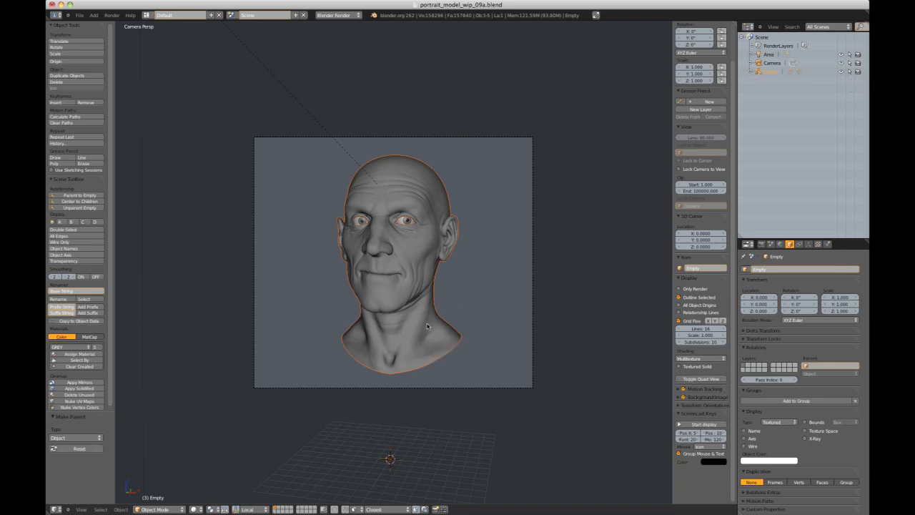
Step: Rename the empty to head_GRP and rotate it about -19° around the Z axis
left_click(770, 72)
type("N")
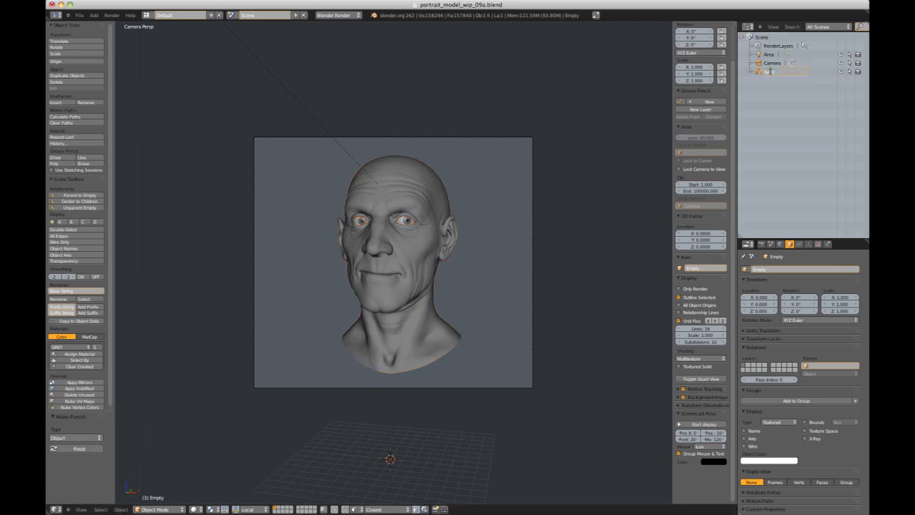
key("Return")
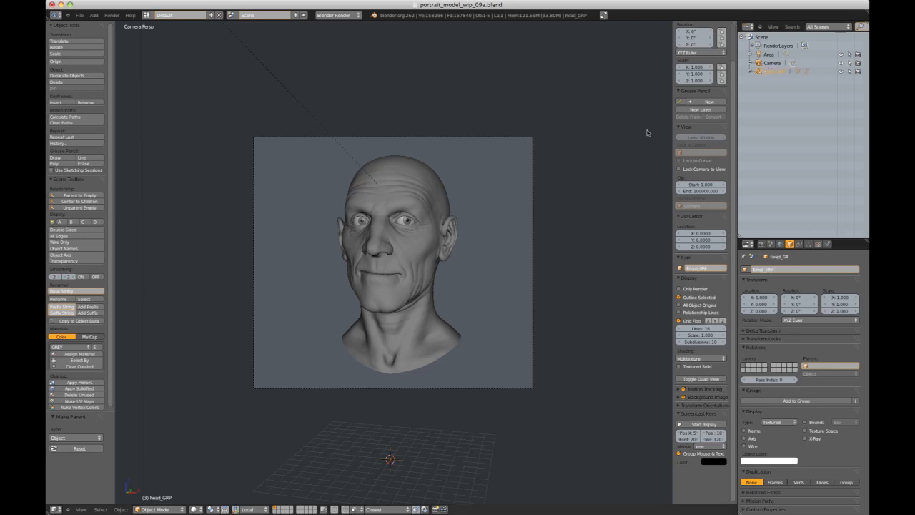
key("r")
key("z")
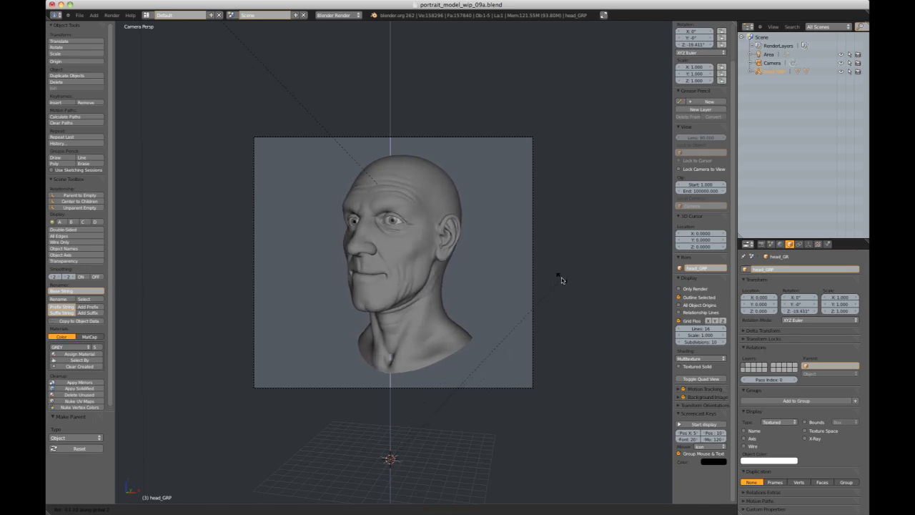
Step: Render the rotated head, examine the shading up close, and return to the 3D view
left_click(112, 15)
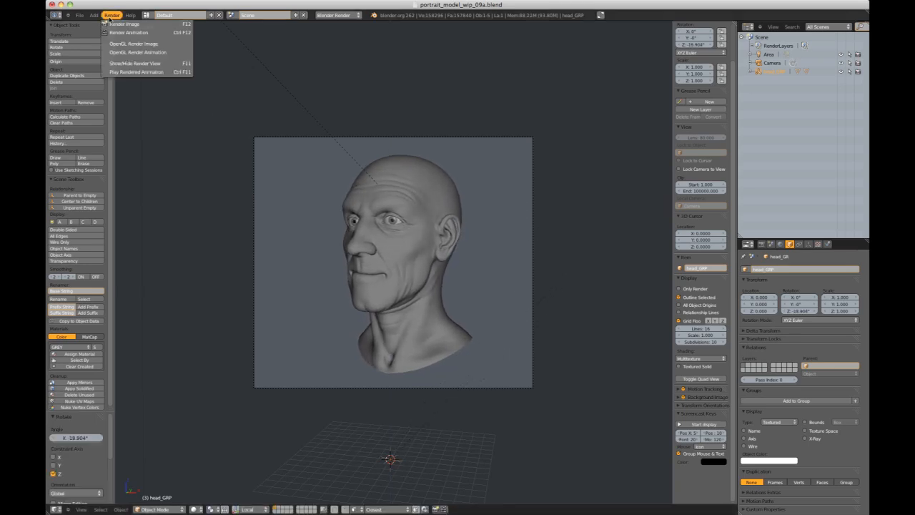
left_click(125, 23)
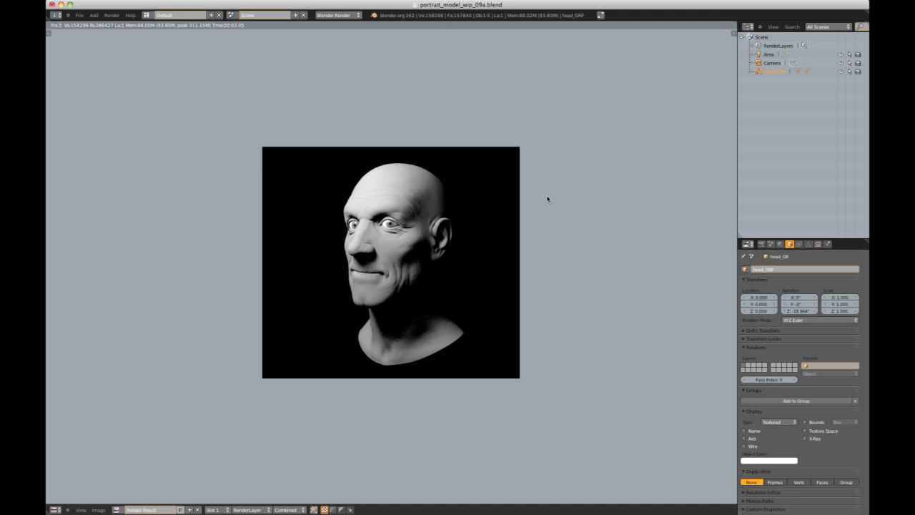
scroll(395, 386, "up", 2)
scroll(402, 380, "up", 2)
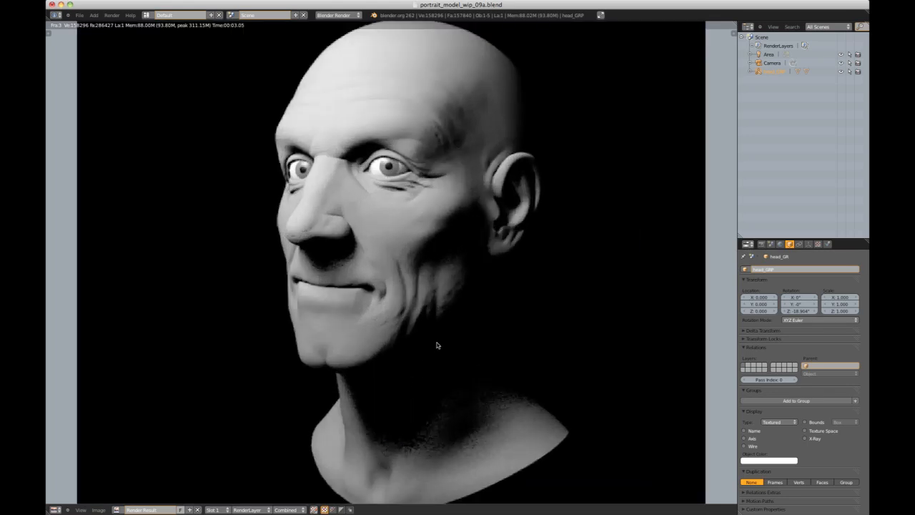
scroll(436, 345, "down", 2)
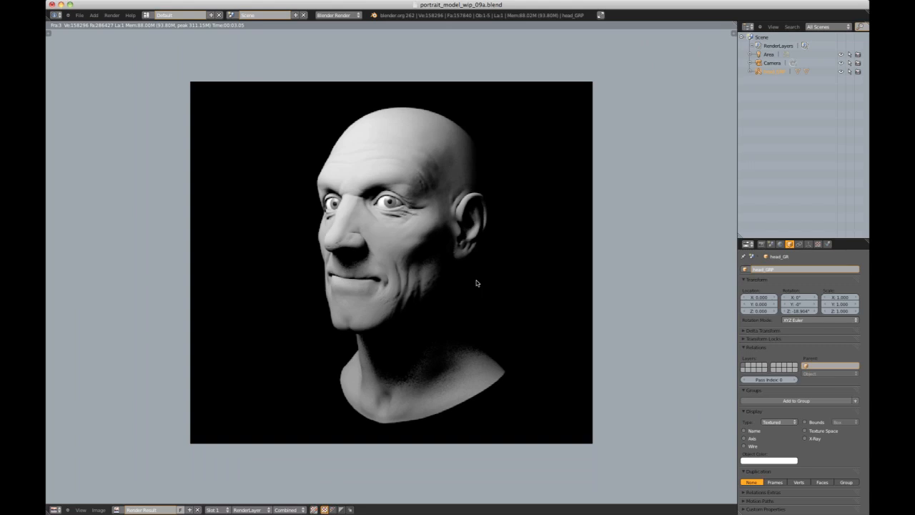
key("Escape")
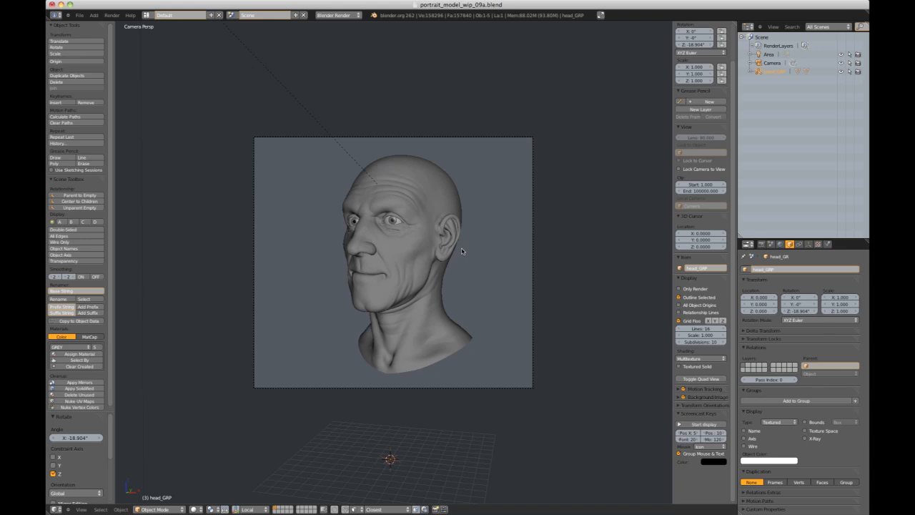
Step: Select the head mesh, enable Subsurface Scattering in its material, and expand the scattering settings
key("KP_0")
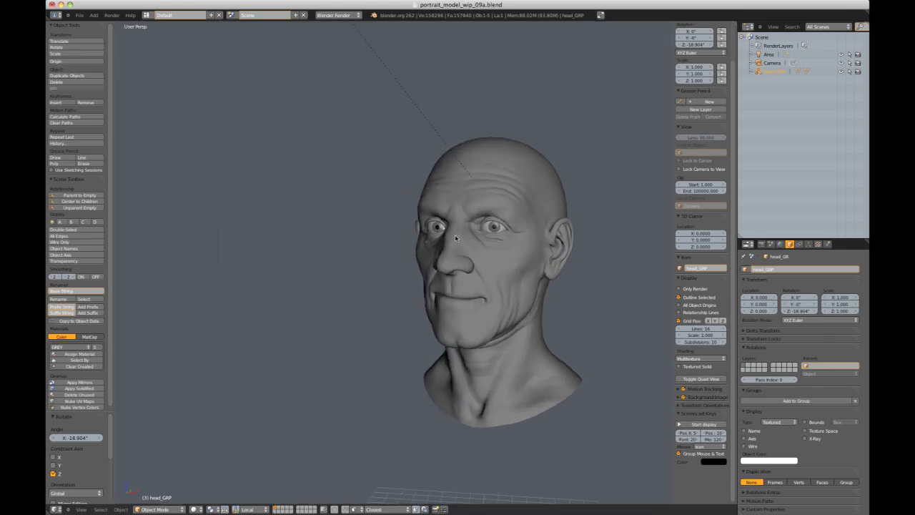
right_click(517, 189)
key("KP_Decimal")
middle_click_drag(575, 169, 522, 127, "ctrl")
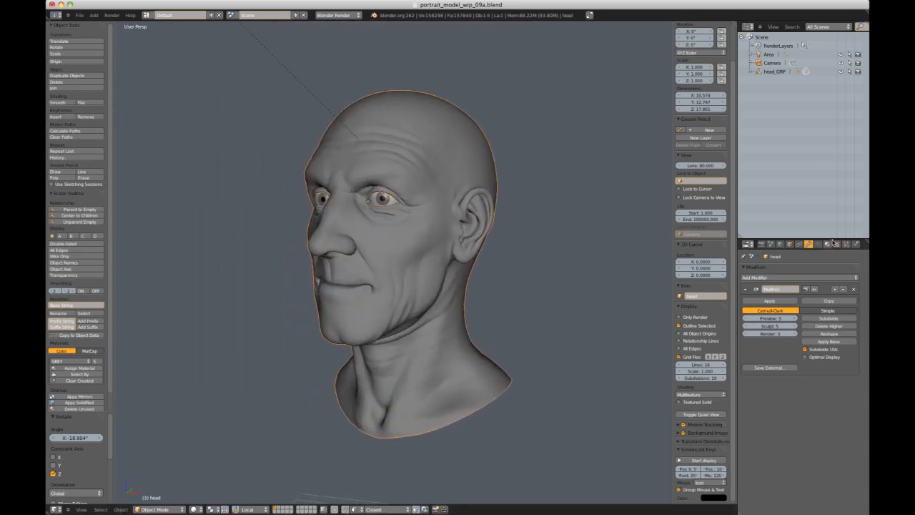
left_click(828, 244)
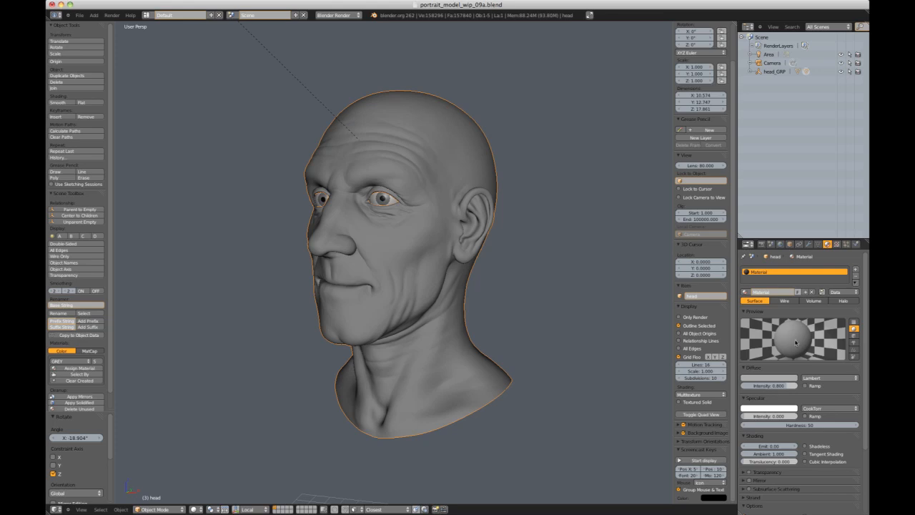
scroll(767, 429, "down", 2)
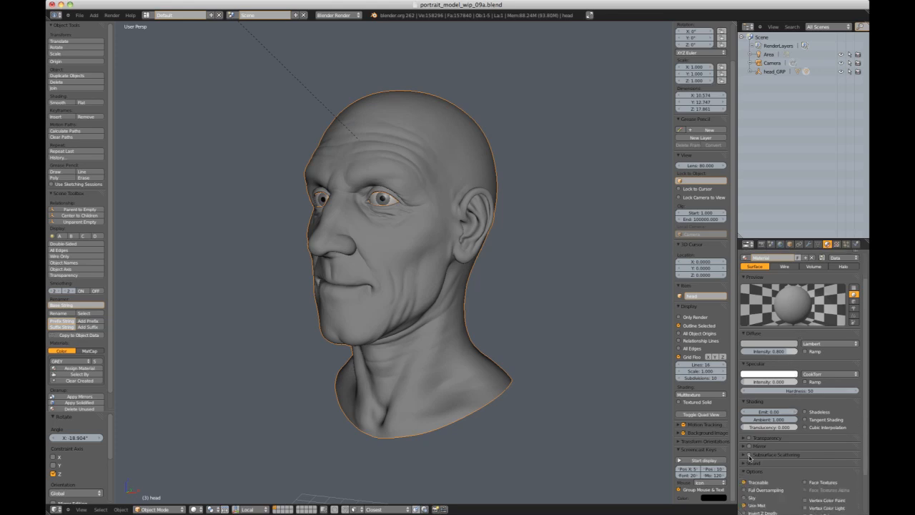
left_click(748, 455)
left_click(744, 455)
scroll(778, 452, "down", 2)
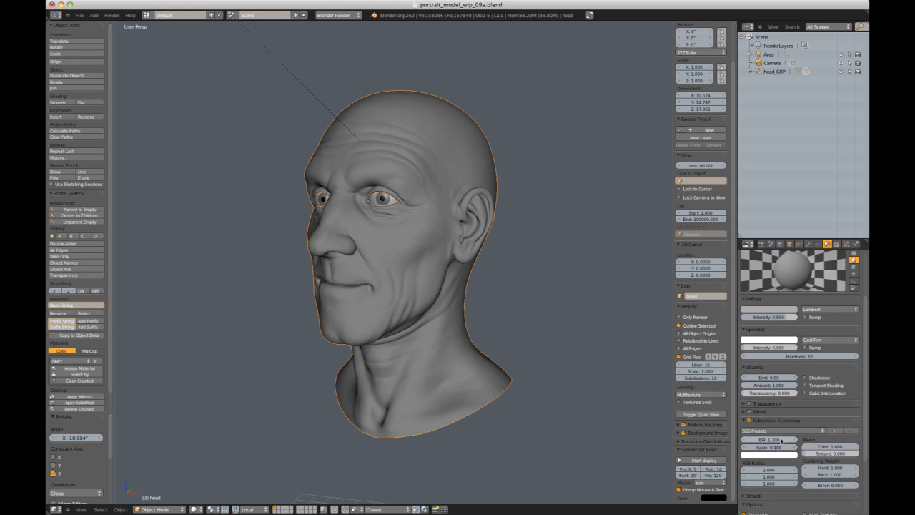
scroll(789, 418, "up", 1)
scroll(789, 416, "up", 3)
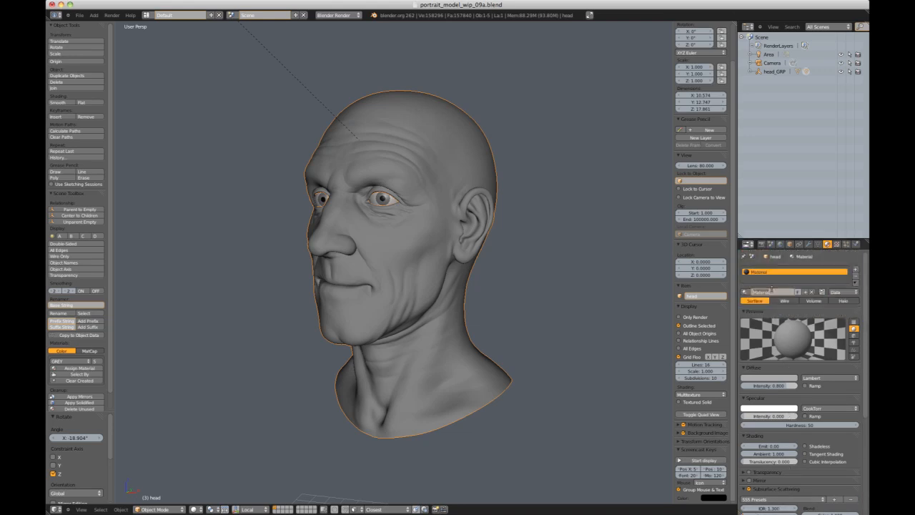
Step: Rename the head's material to SSS_singleLayer and change its diffuse colour from grey to a warm, pinkish skin tone
type("sss_singlelayer")
key("Return")
left_click(786, 377)
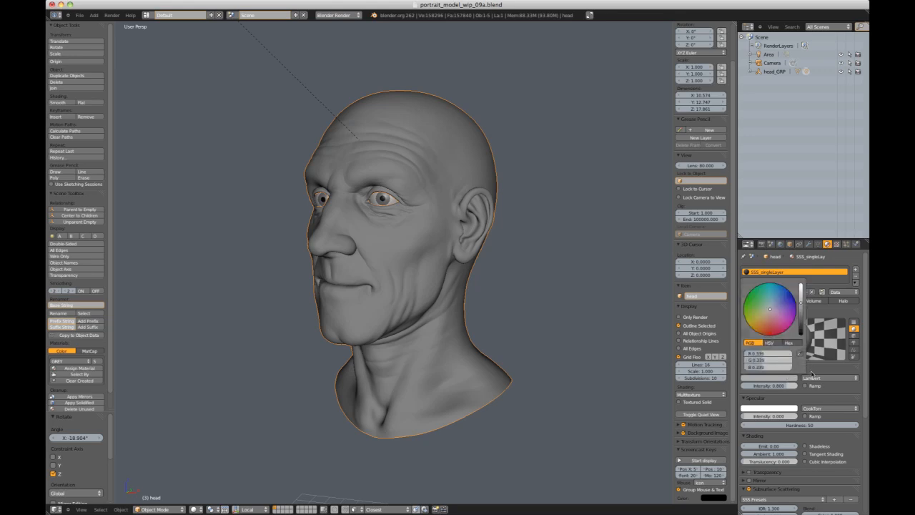
left_click(787, 379)
left_click(764, 319)
left_click(799, 303)
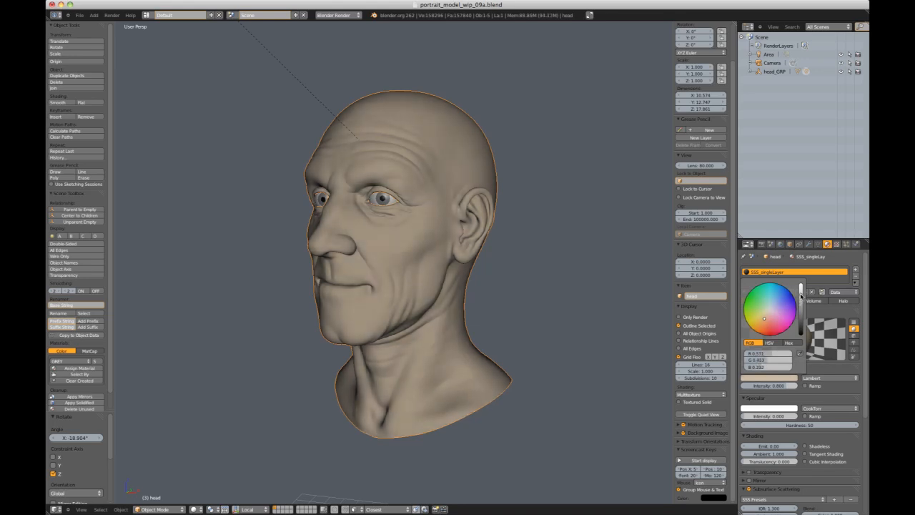
left_click_drag(765, 322, 766, 325)
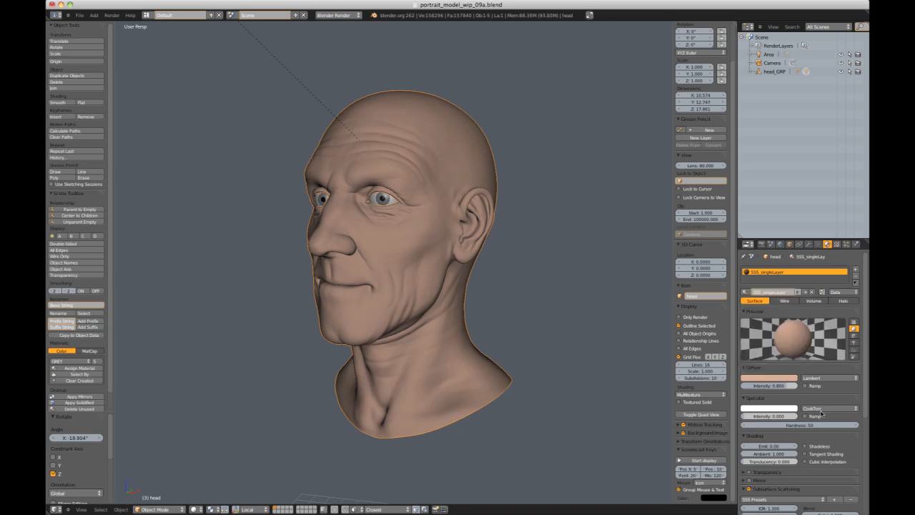
Step: Apply the Skim Milk preset to the head material's subsurface scattering
scroll(824, 412, "down", 5)
scroll(823, 412, "down", 5)
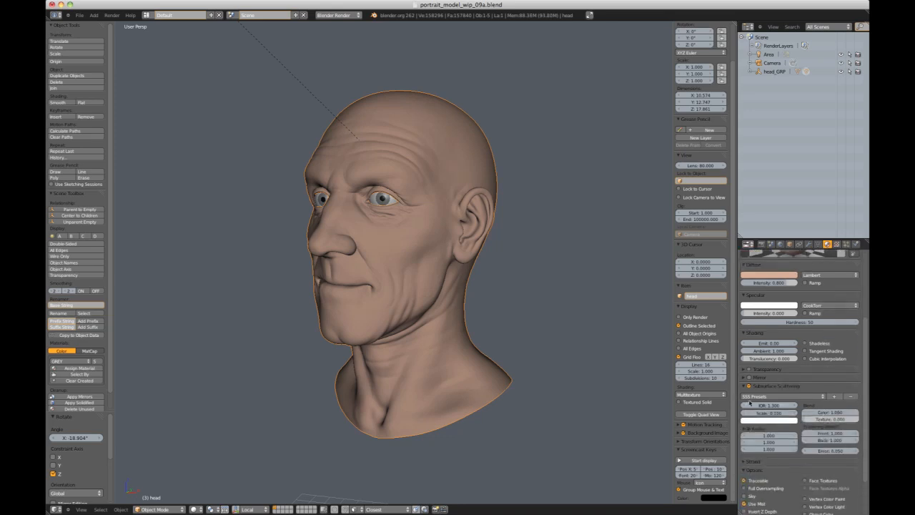
scroll(763, 388, "down", 1)
left_click(775, 380)
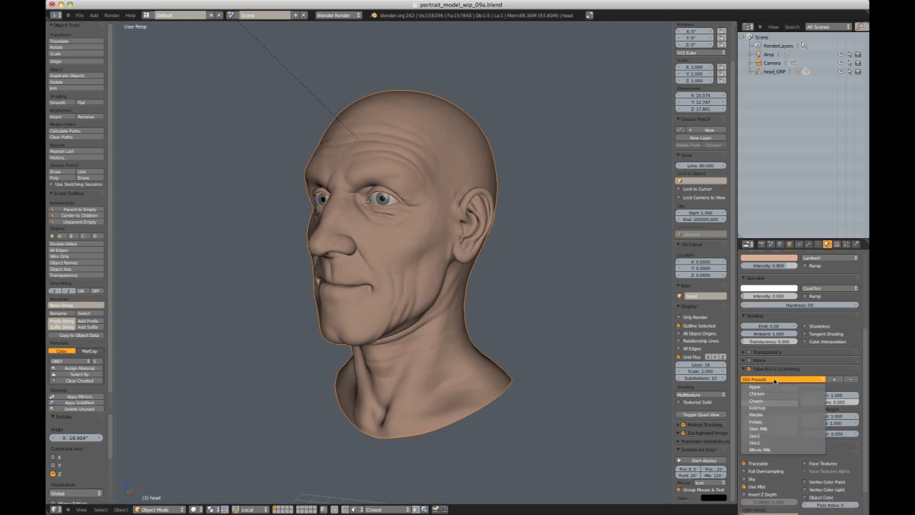
left_click(769, 428)
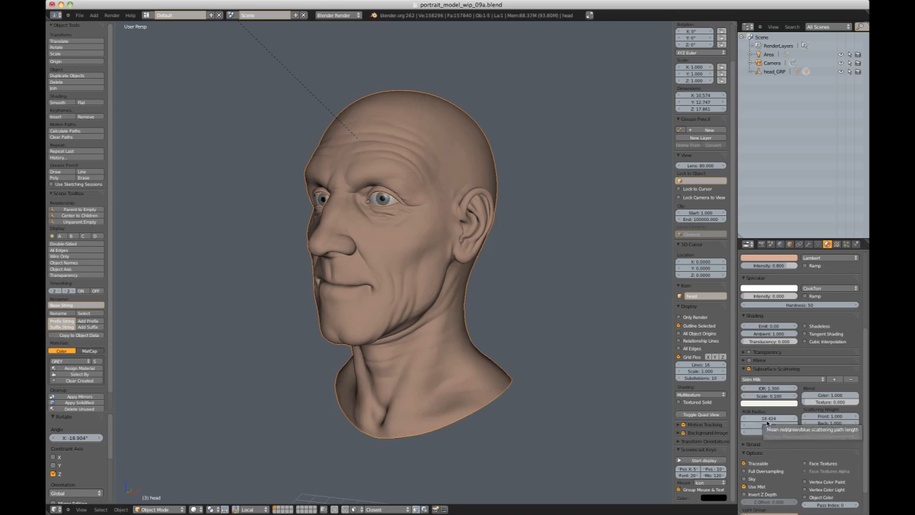
Step: Render the head with the Skim Milk scattering preset
middle_click_drag(525, 302, 526, 301)
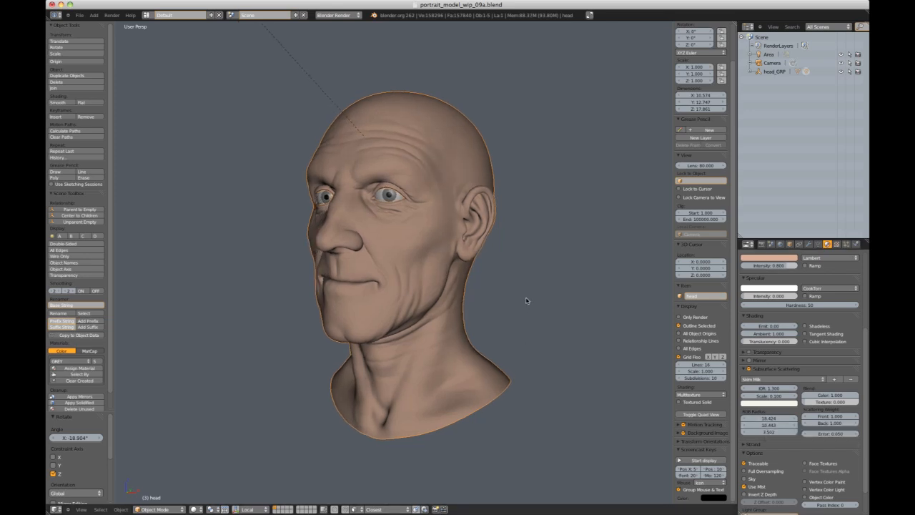
left_click(112, 15)
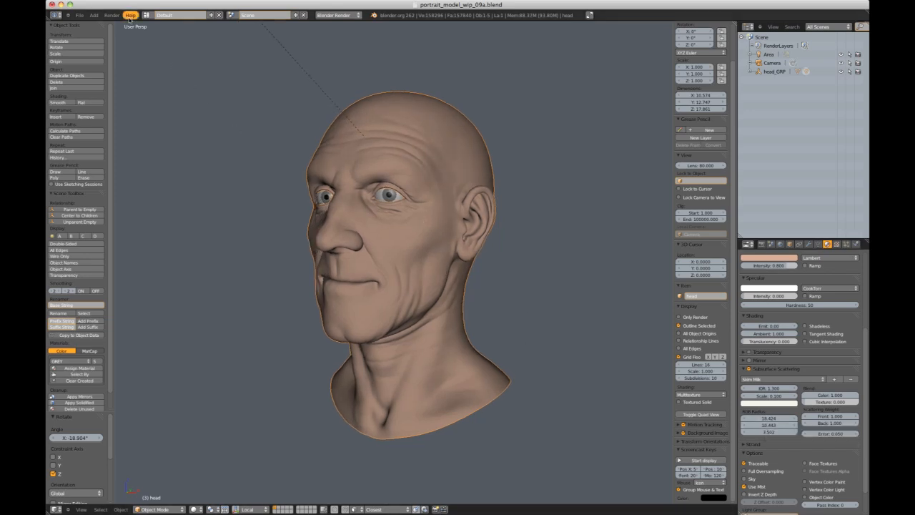
left_click(122, 26)
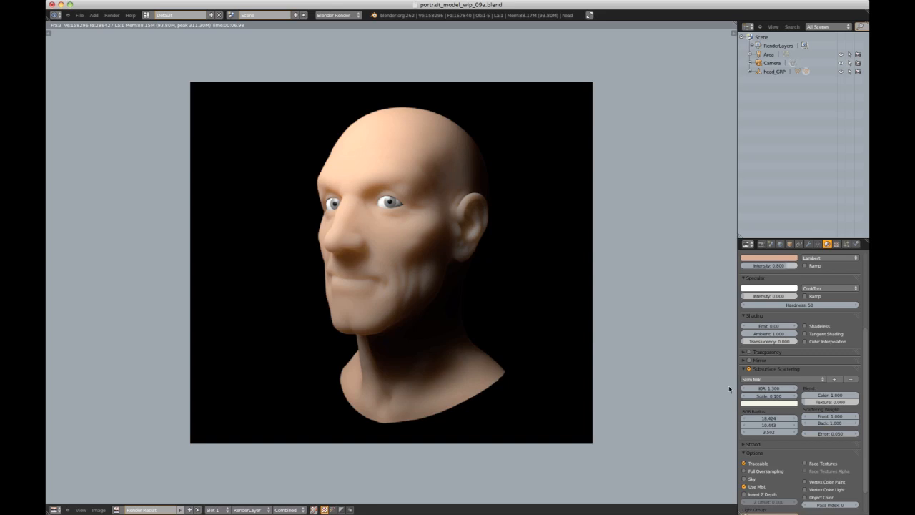
Step: Set the subsurface scattering scale to 0.01
left_click(783, 395)
key("Escape")
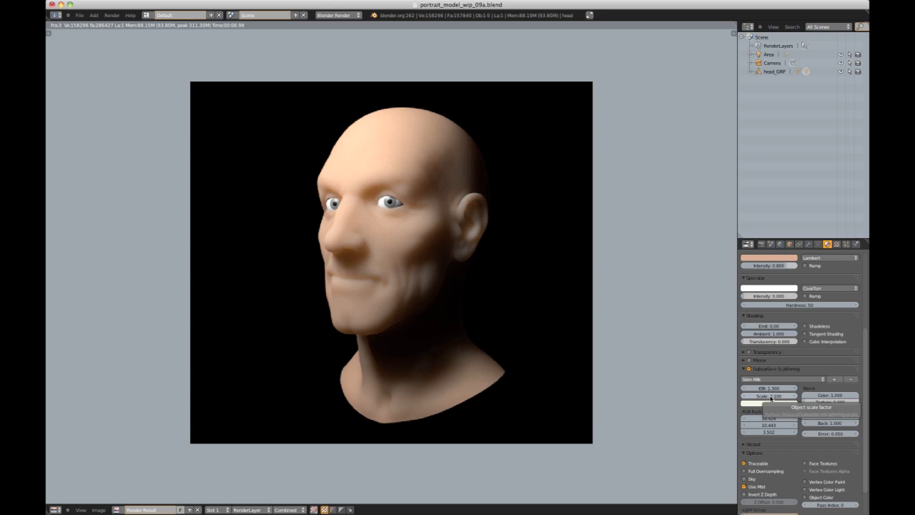
left_click(770, 397)
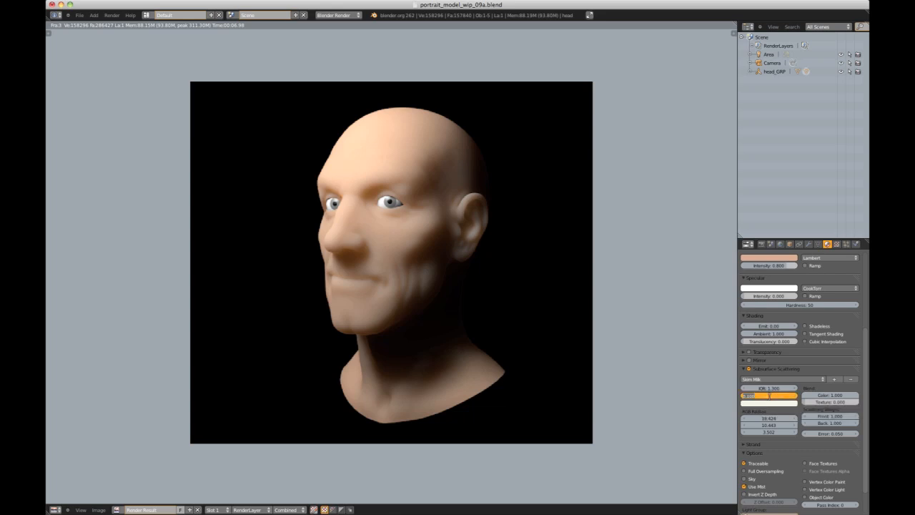
key("BackSpace")
type("0.01")
key("Return")
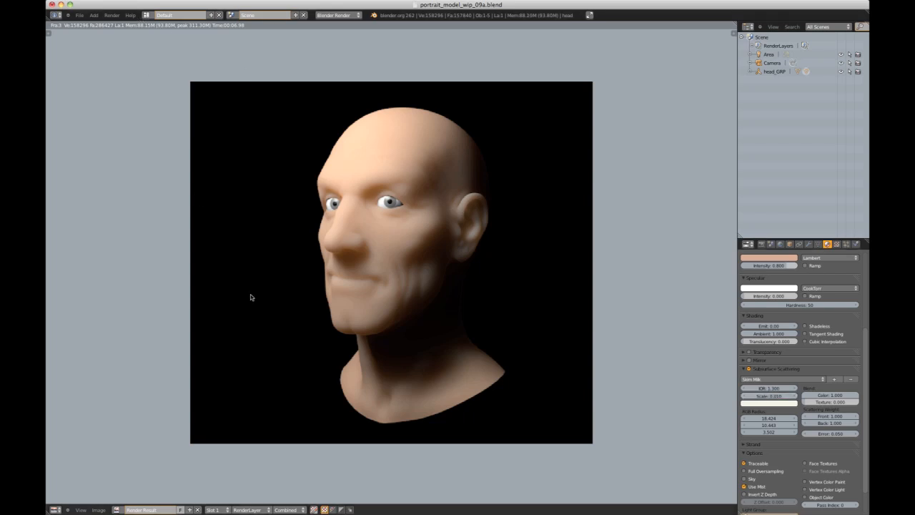
Step: Switch the render result to Slot 2 and render the head again
left_click(215, 509)
left_click(218, 487)
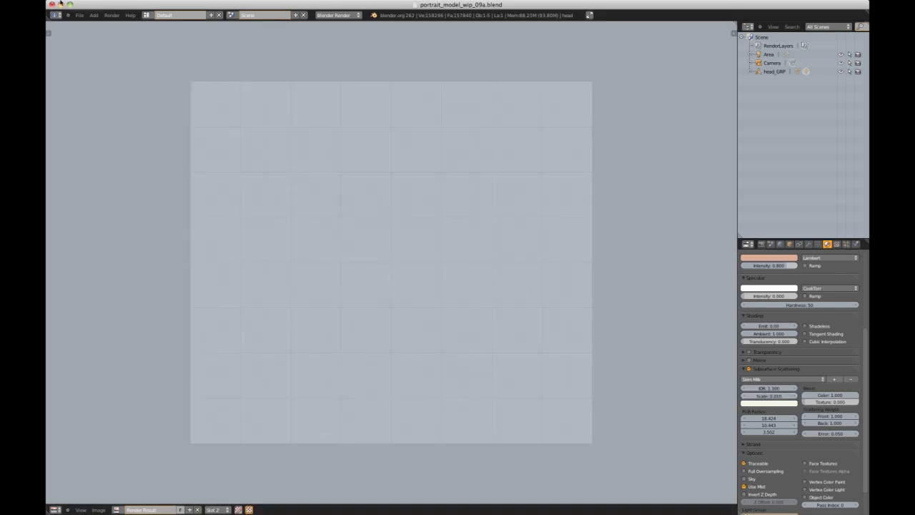
left_click(112, 15)
left_click(128, 24)
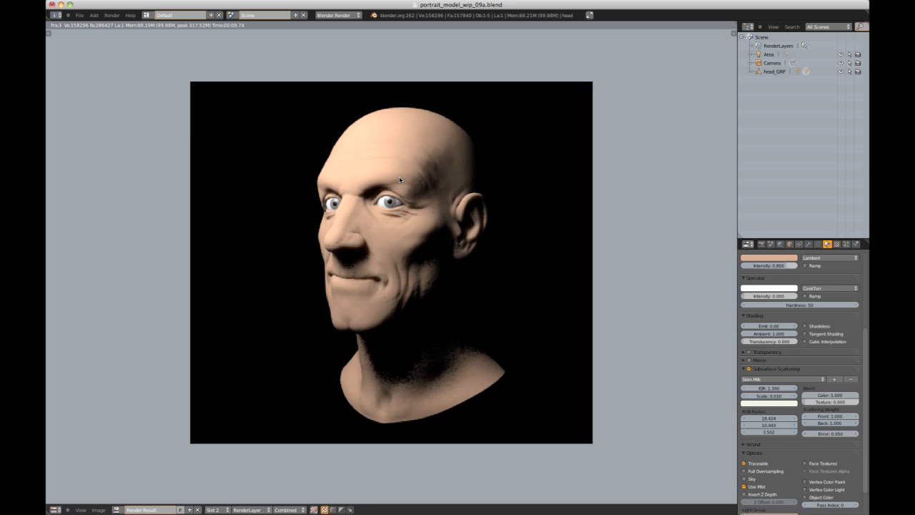
Step: Compare the renders in Slot 1 and Slot 2, examining the face in Slot 2 up close
left_click(215, 509)
left_click(223, 501)
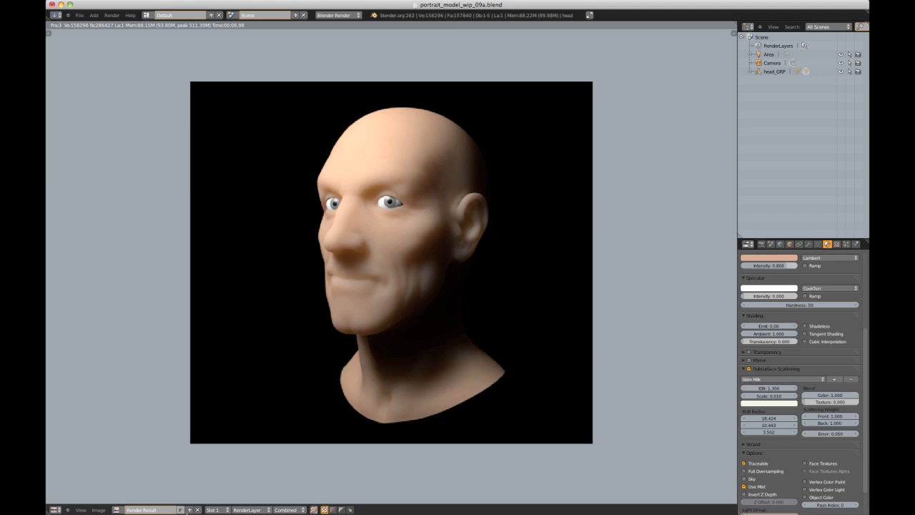
left_click(215, 509)
left_click(214, 491)
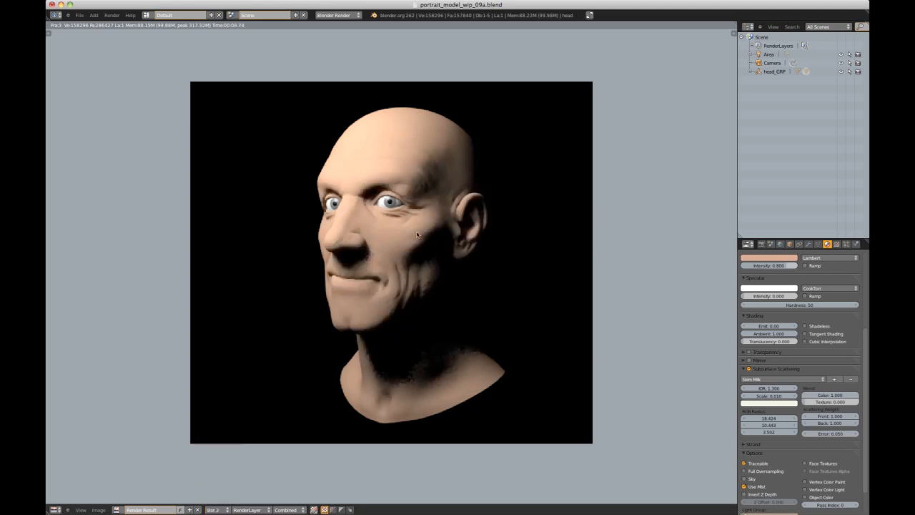
scroll(417, 234, "up", 4)
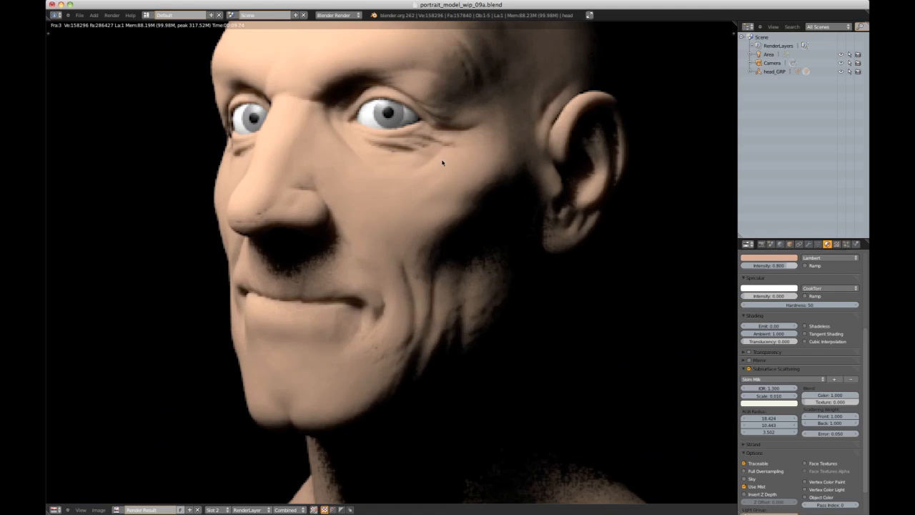
scroll(442, 163, "down", 4)
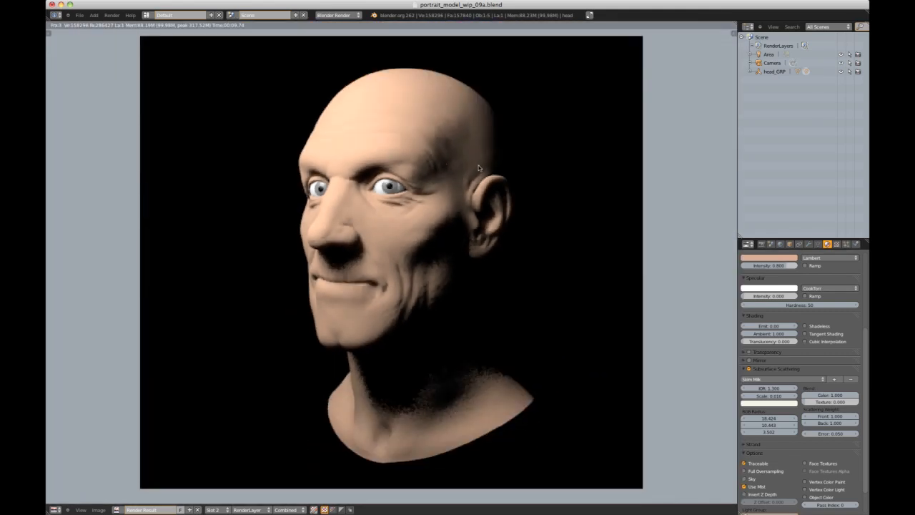
Step: Set the subsurface scattering scale to 0.03 and render the head into Slot 3
left_click(777, 396)
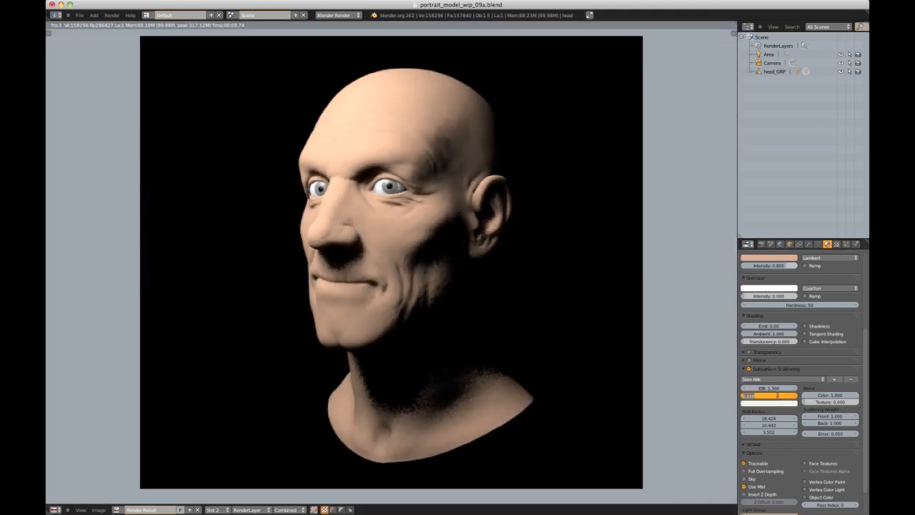
type("0.03")
key("Return")
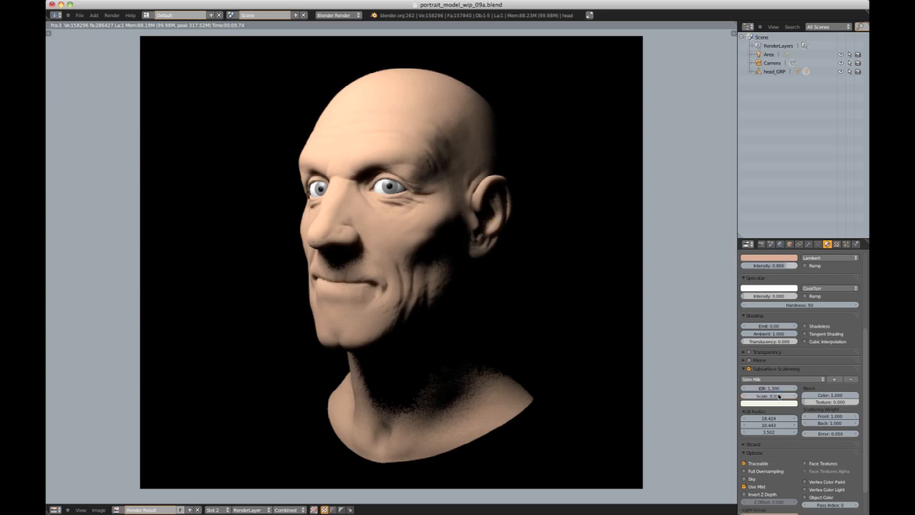
left_click(215, 509)
left_click(218, 482)
left_click(112, 15)
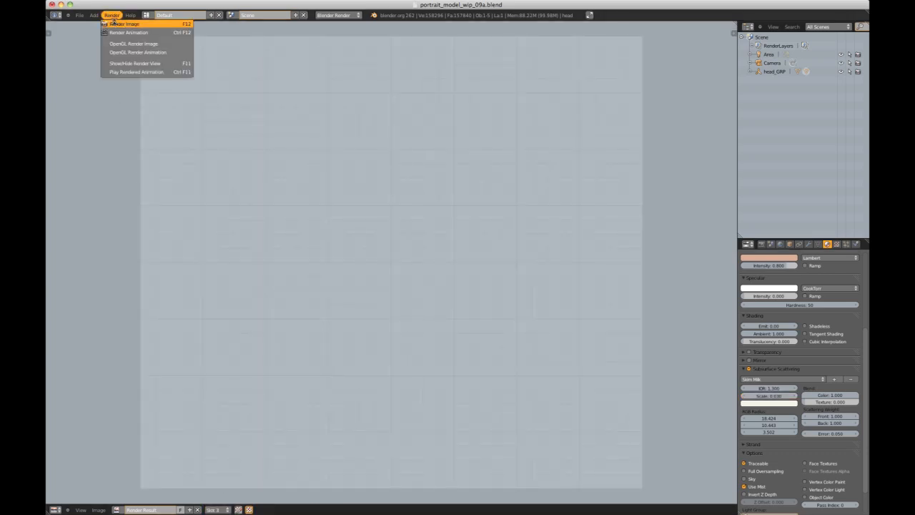
left_click(133, 25)
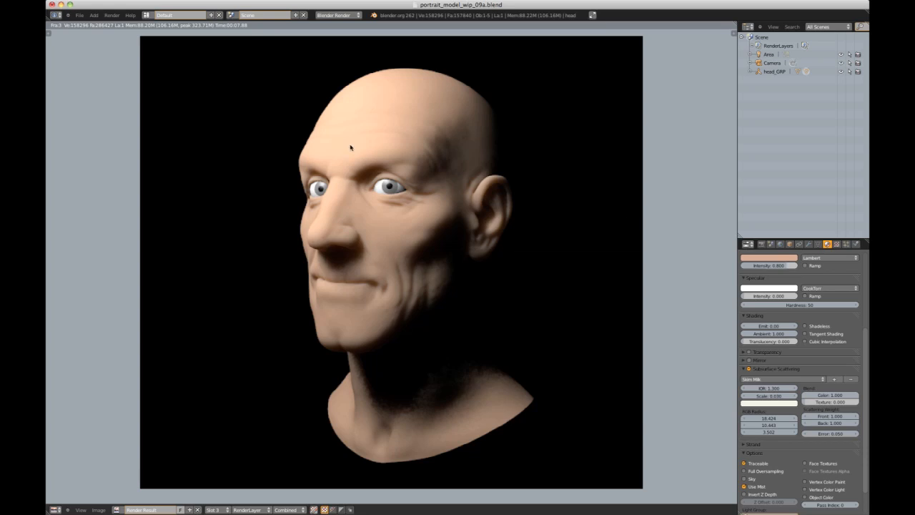
Step: Examine the Slot 3 render up close and compare its facial shading with the Slot 2 render
scroll(351, 147, "up", 3)
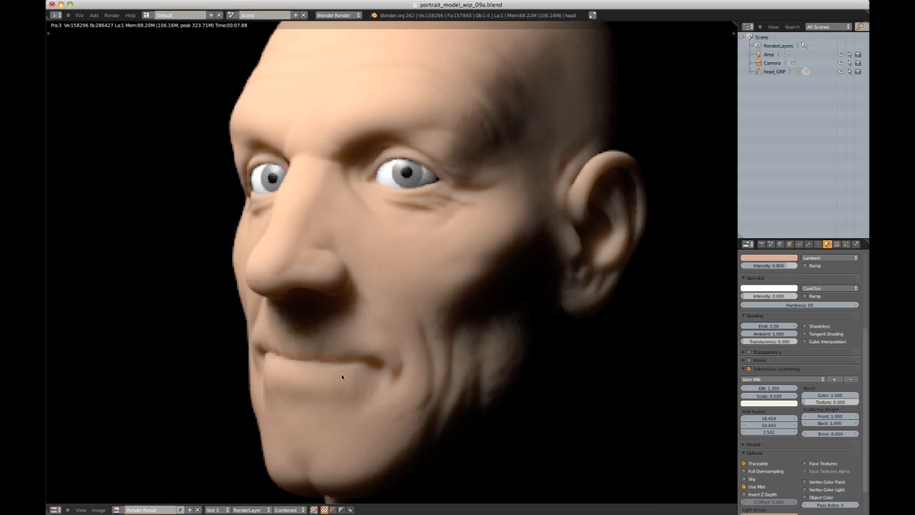
left_click(214, 509)
left_click(218, 496)
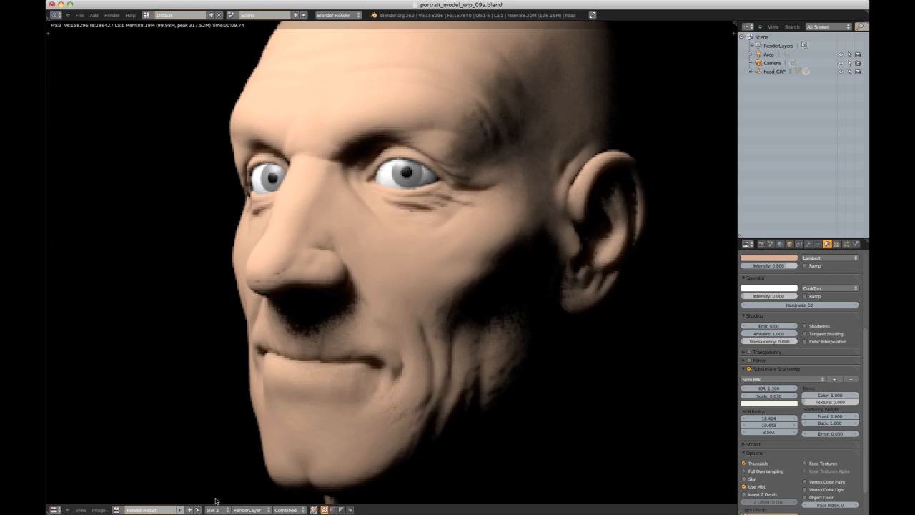
left_click(214, 509)
left_click(221, 488)
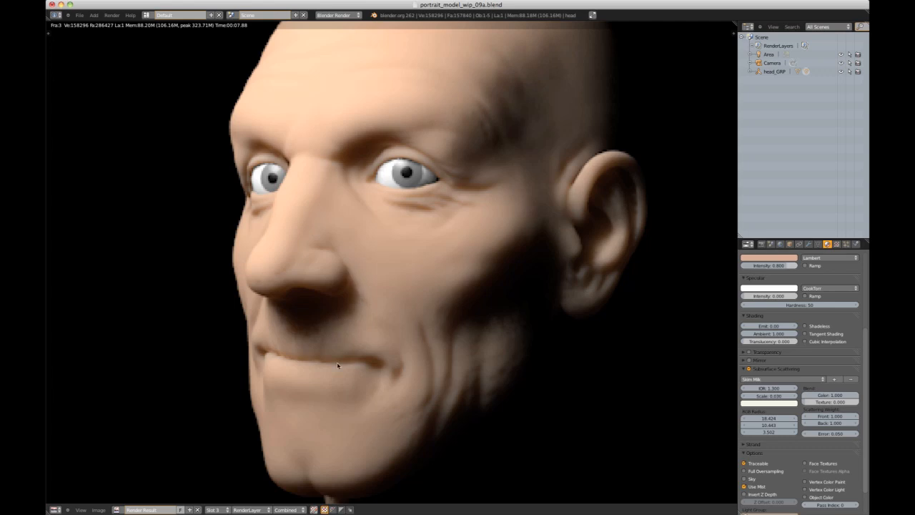
scroll(343, 343, "down", 4)
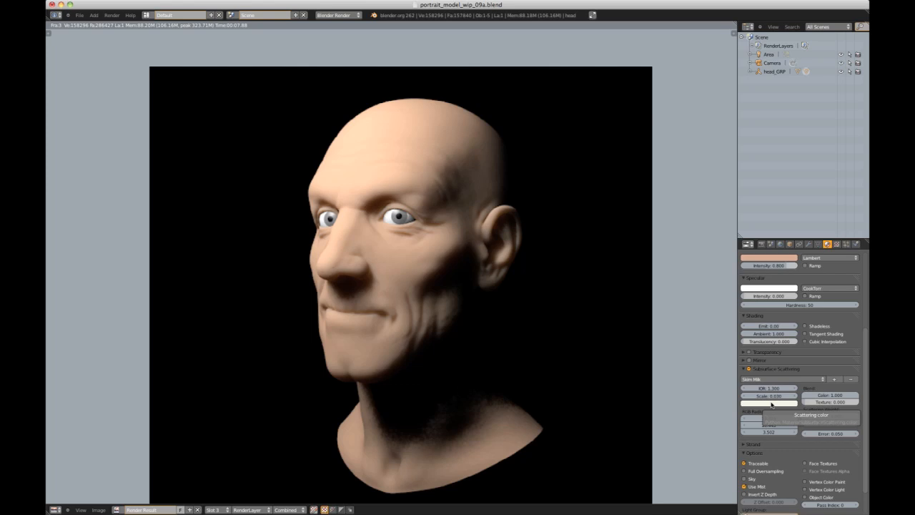
Step: Change the scattering colour to a light peach-orange with saturation 0.600 and value 0.889 in HSV mode
left_click(772, 405)
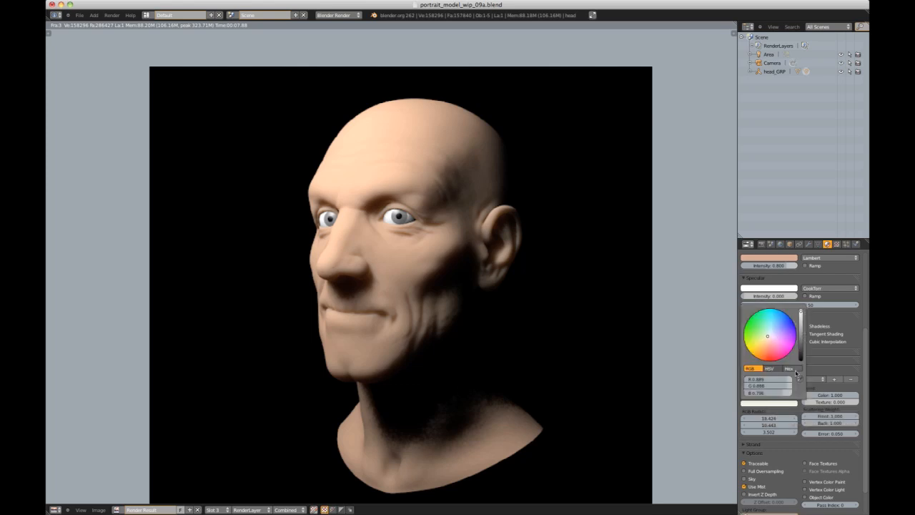
left_click(769, 368)
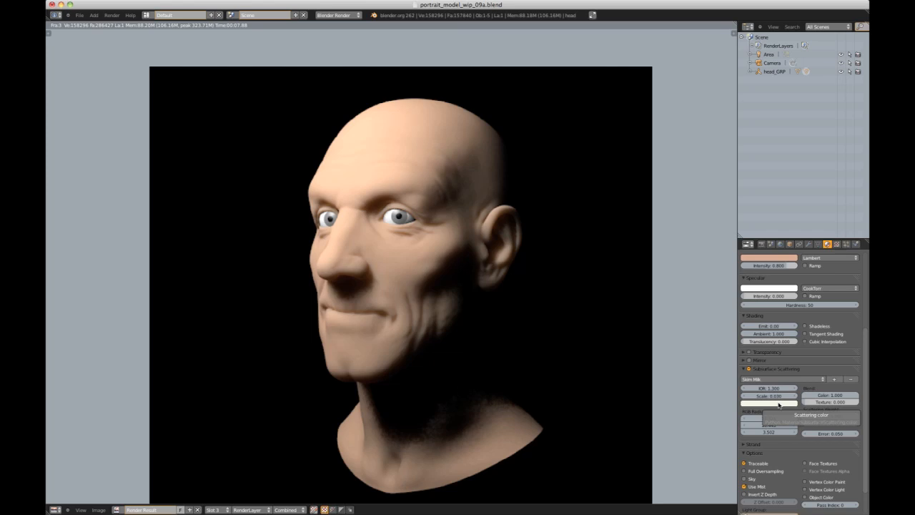
left_click(778, 405)
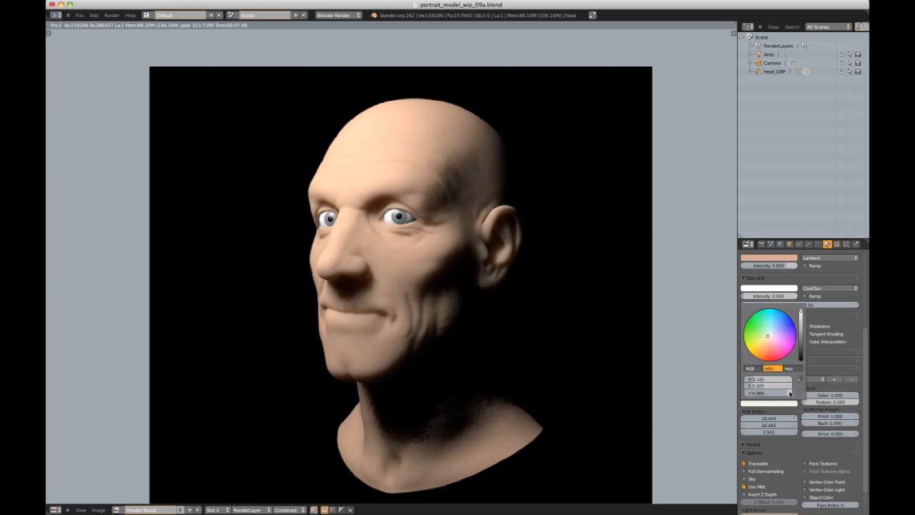
left_click(765, 346)
left_click_drag(766, 345, 766, 350)
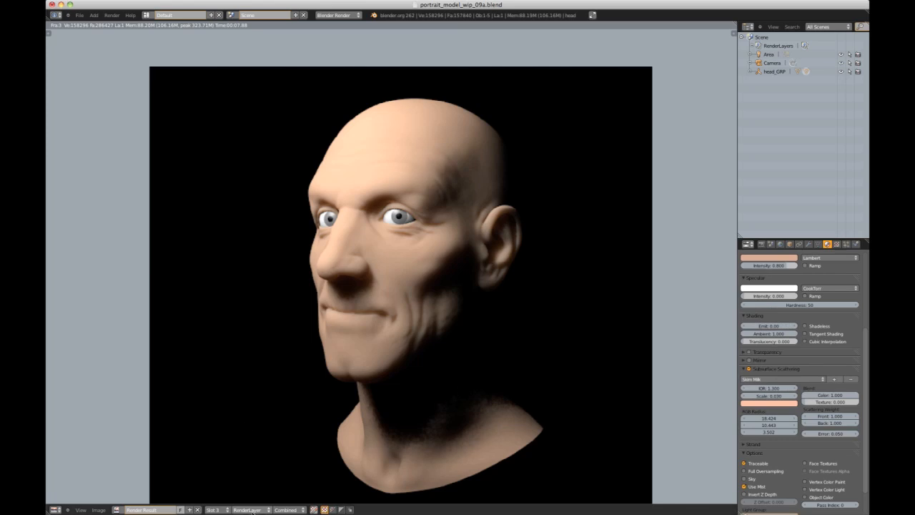
Step: Switch the render result to Slot 4 and render the head with the peach scattering colour
left_click(223, 510)
left_click(218, 474)
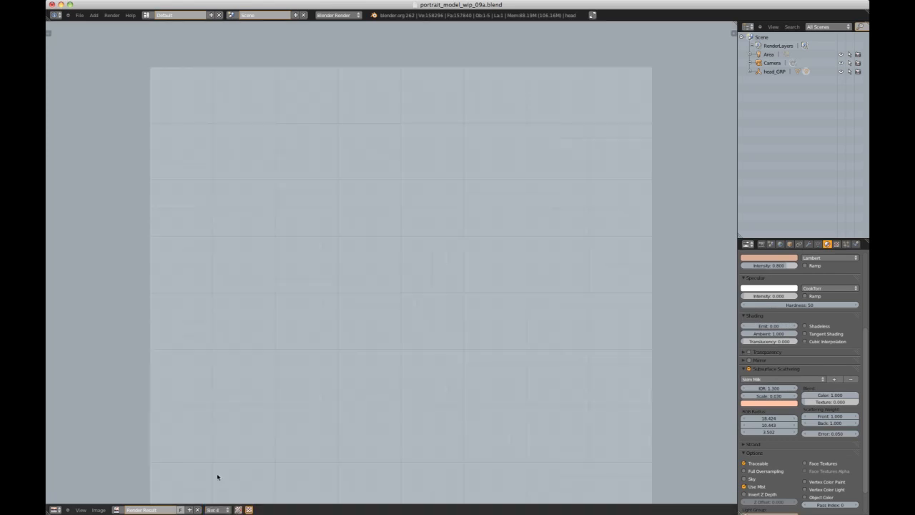
left_click(112, 15)
left_click(113, 24)
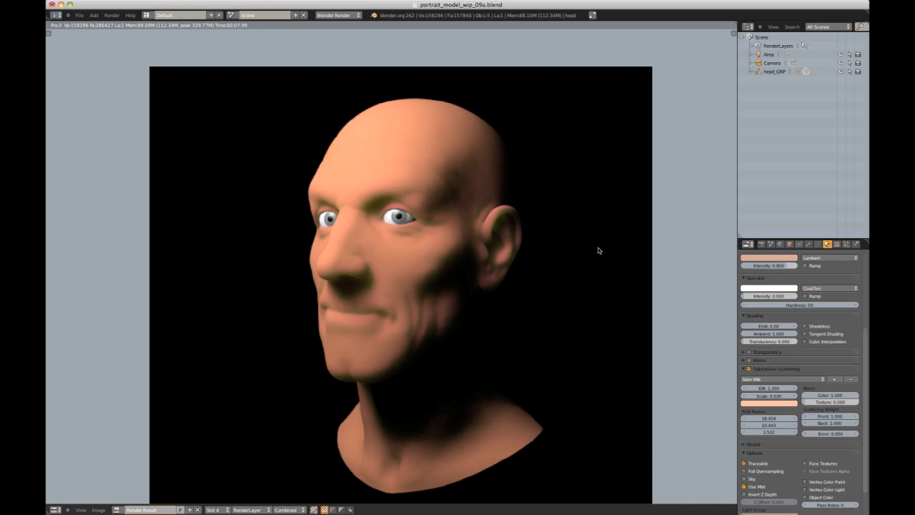
Step: Change the subsurface scattering colour to white by removing its saturation while keeping a high value
left_click(757, 404)
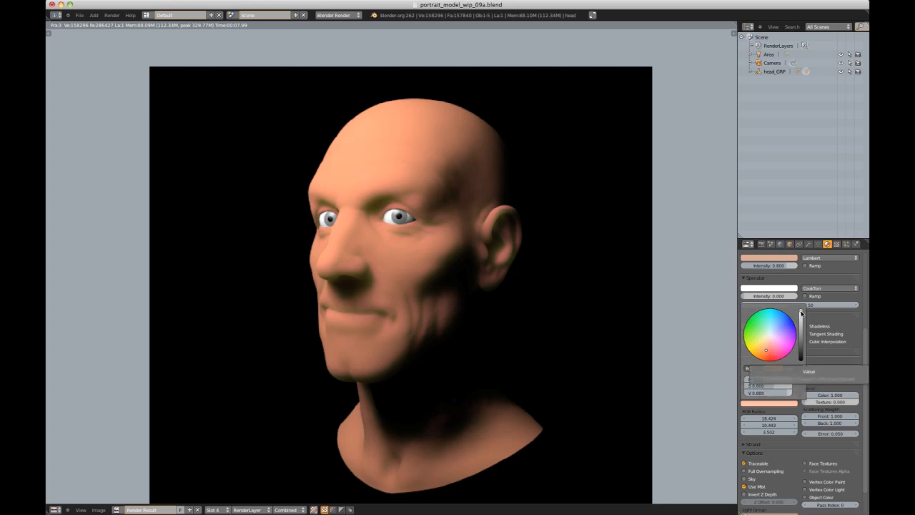
left_click_drag(802, 312, 801, 330)
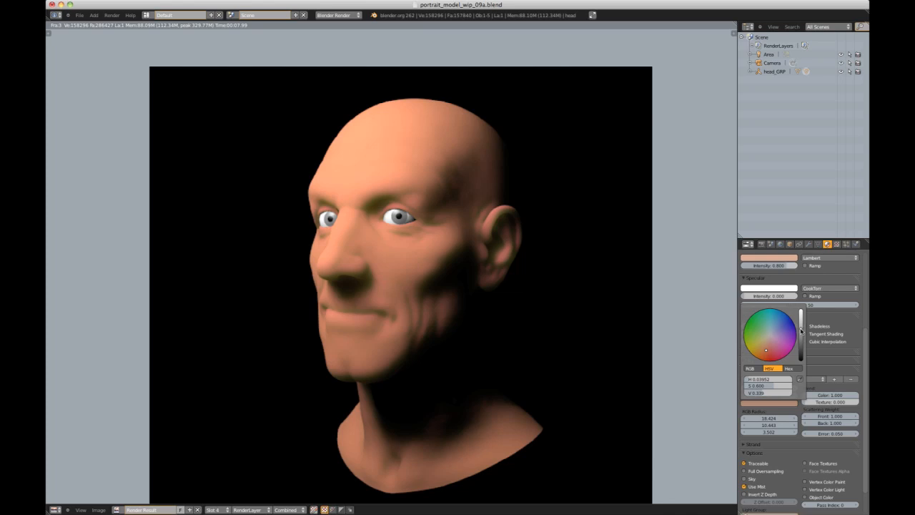
left_click_drag(802, 332, 802, 312)
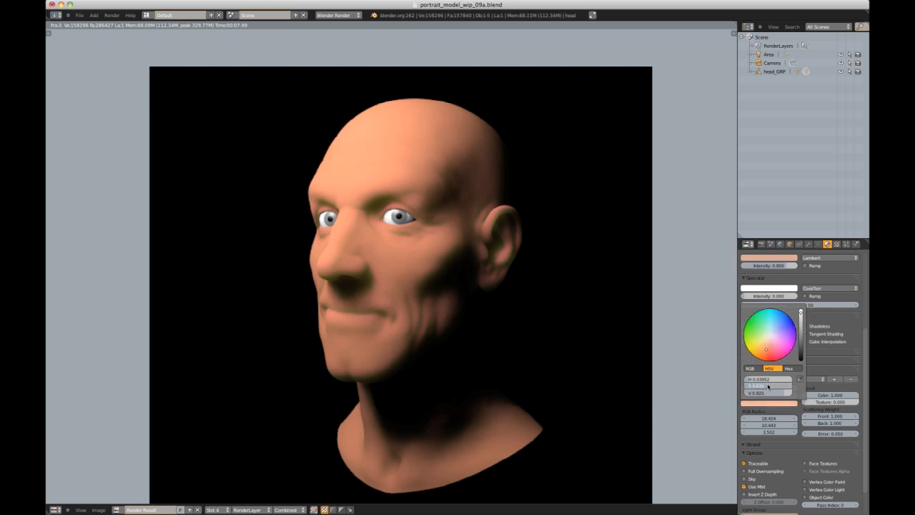
left_click_drag(768, 386, 757, 387)
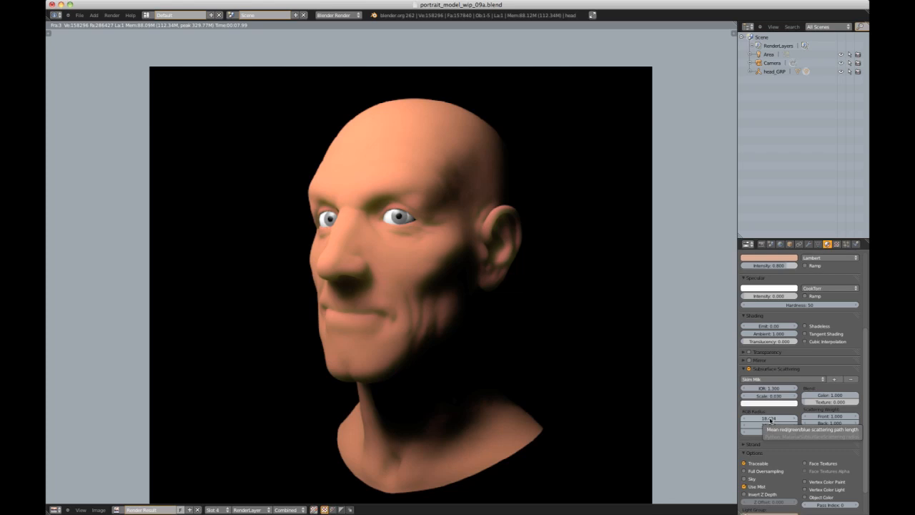
Step: Set the subsurface scattering RGB radius to 18 for red, 8 for green and 4 for blue
left_click(770, 419)
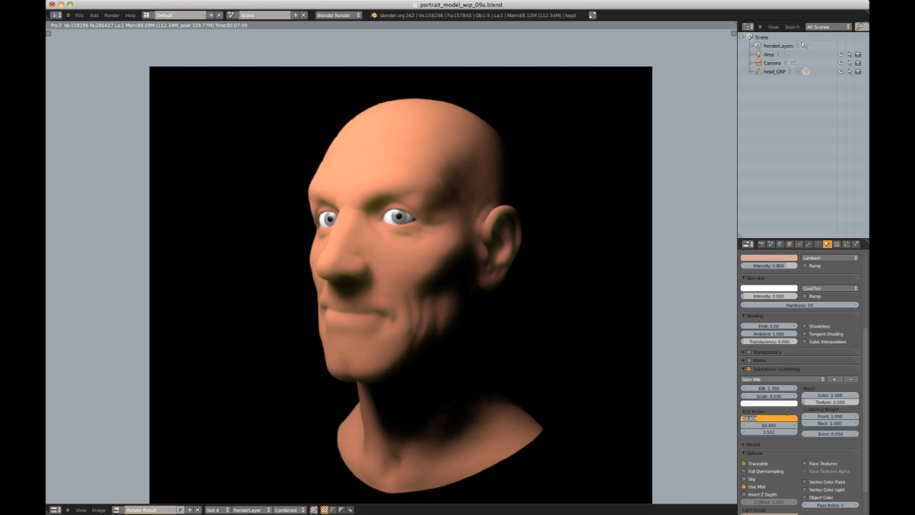
key("BackSpace")
type("12")
key("Tab")
type("8")
key("Tab")
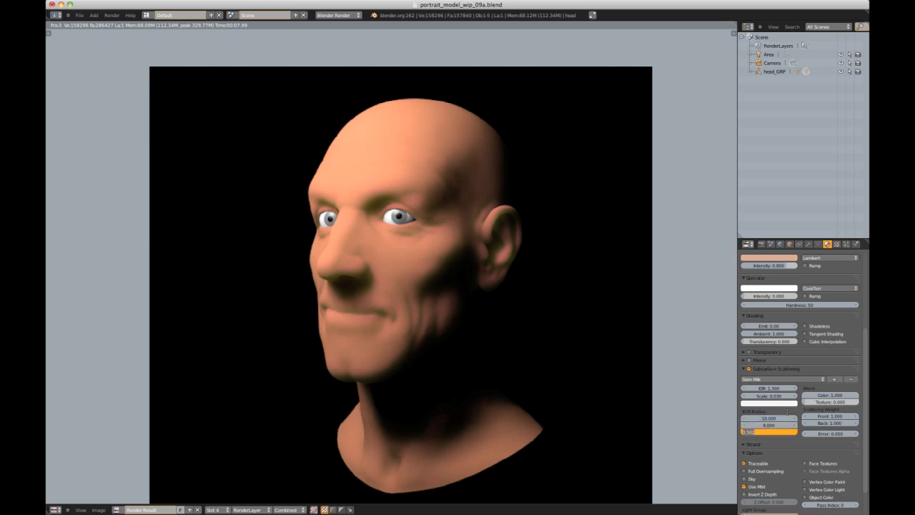
type("4")
key("Return")
Step: Render the head into Slot 4 with the new scattering settings and compare it with the Slot 3 render
left_click(112, 16)
left_click(133, 27)
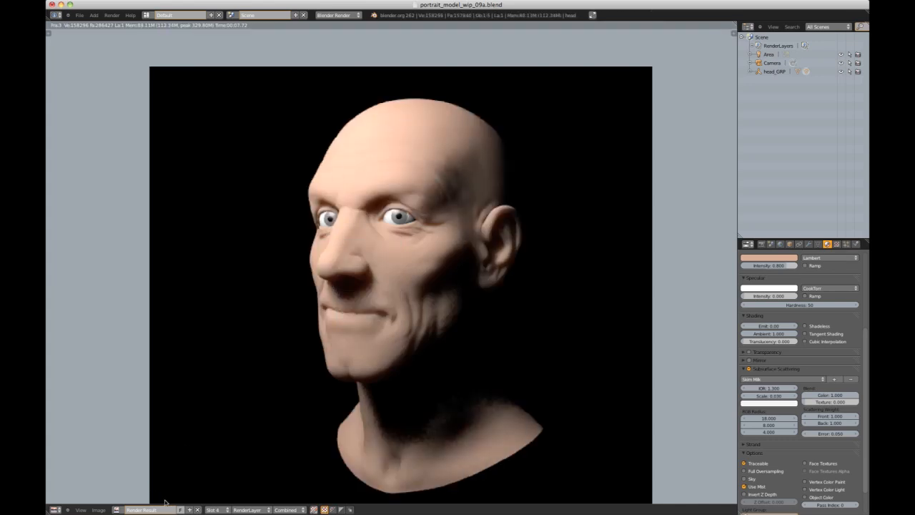
left_click(216, 509)
left_click(223, 483)
left_click(229, 504)
left_click(221, 478)
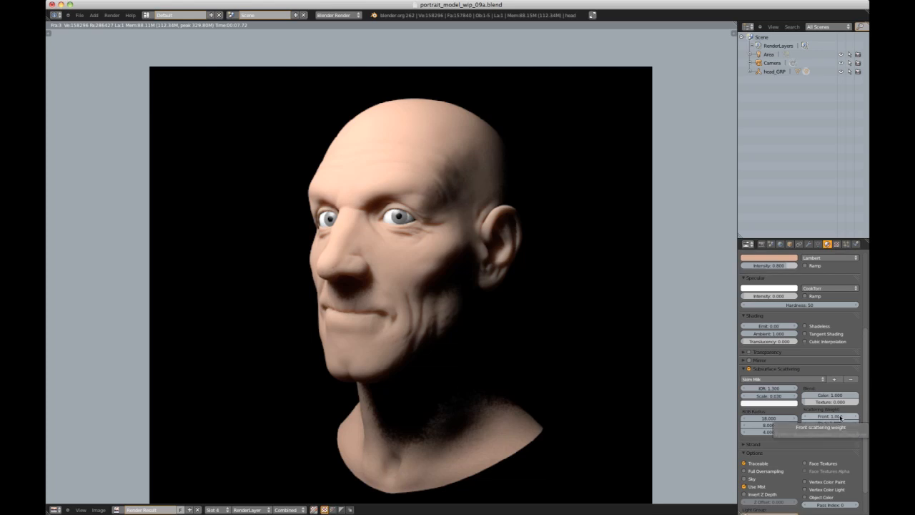
Step: Examine the Slot 4 render at different magnifications, checking the shading across the face, ear and neck
scroll(865, 390, "up", 1)
scroll(865, 391, "up", 1)
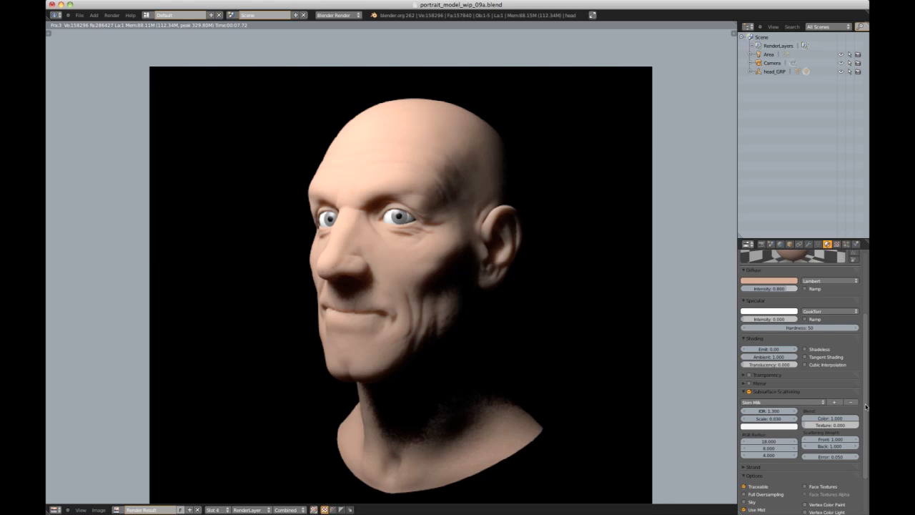
scroll(866, 406, "down", 3)
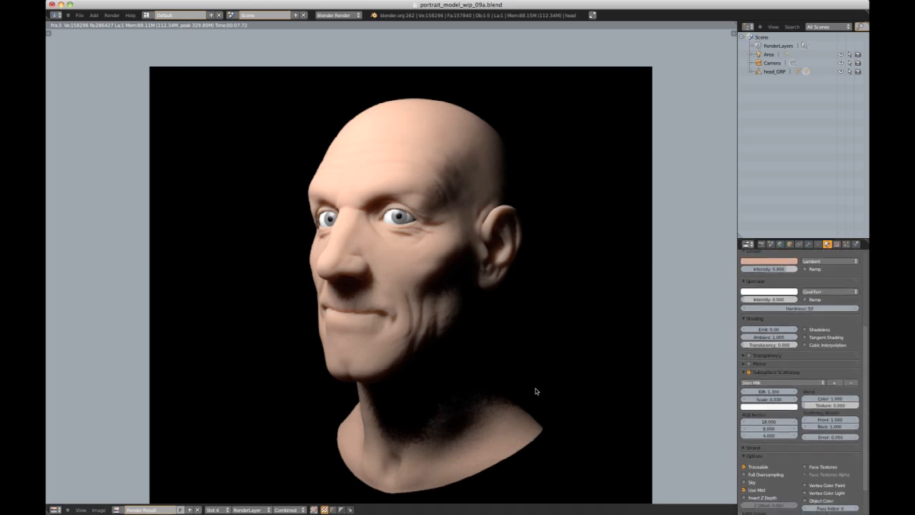
scroll(480, 352, "down", 1)
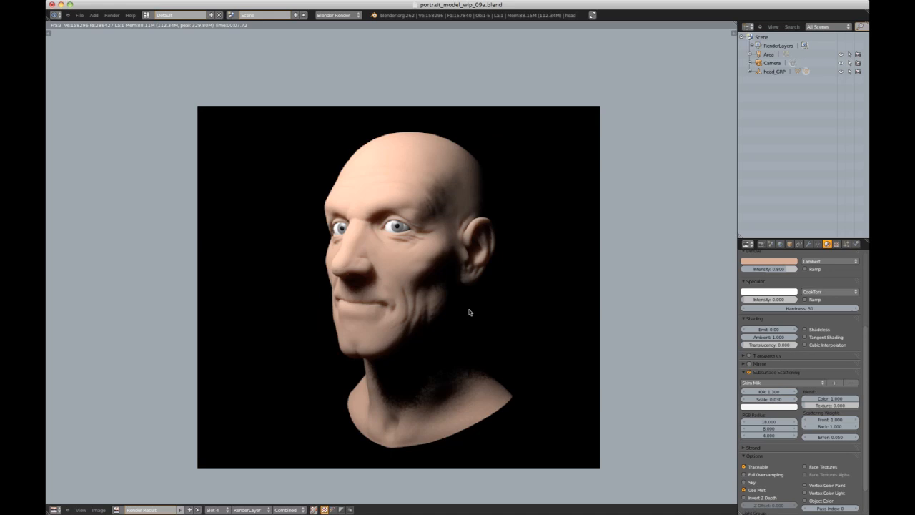
scroll(472, 315, "down", 2)
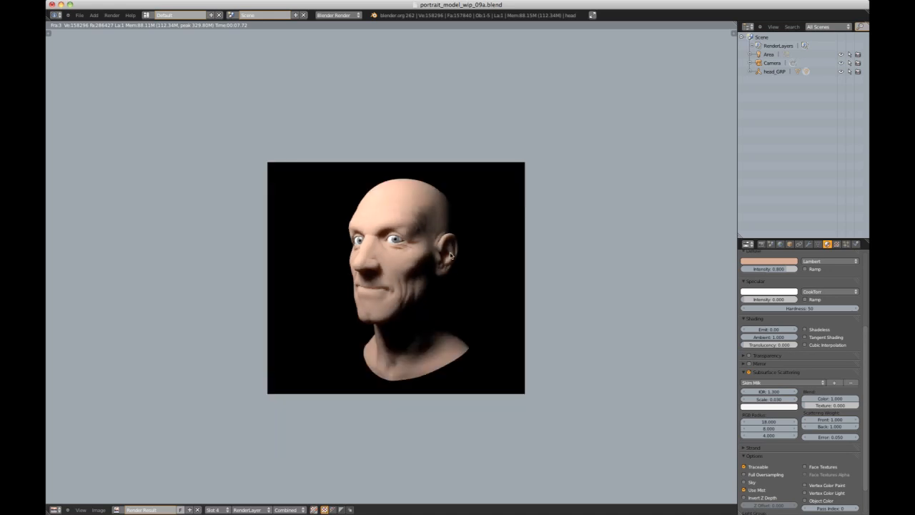
scroll(452, 254, "up", 3)
middle_click_drag(462, 252, 440, 243)
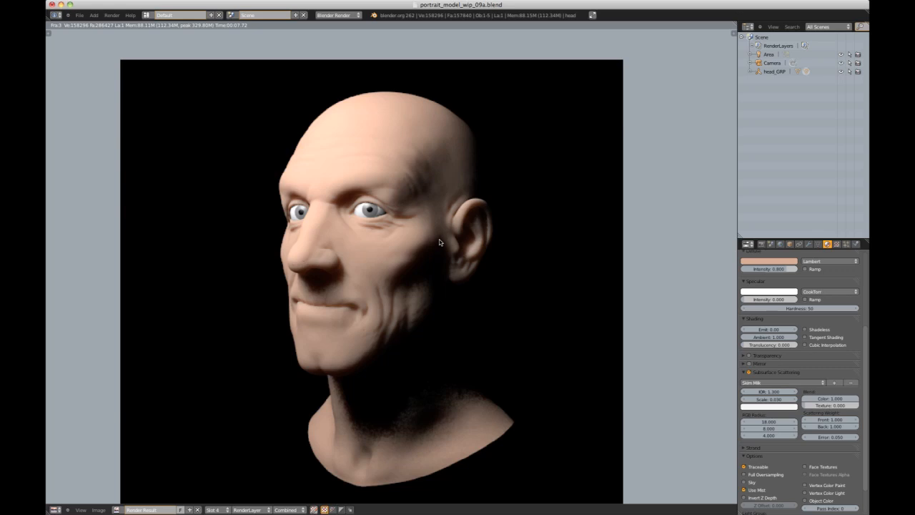
scroll(430, 240, "down", 1)
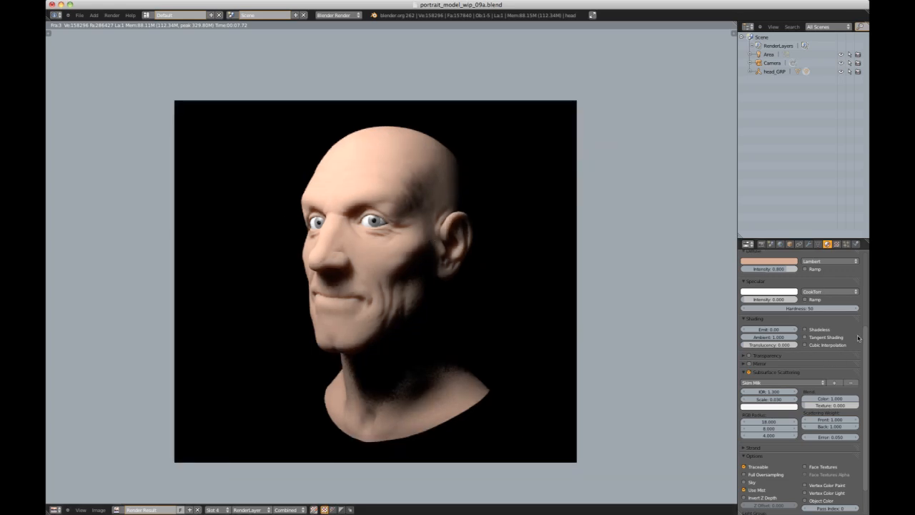
Step: Add three empty material slots to the head object beneath its single-layer skin material
scroll(864, 333, "up", 5)
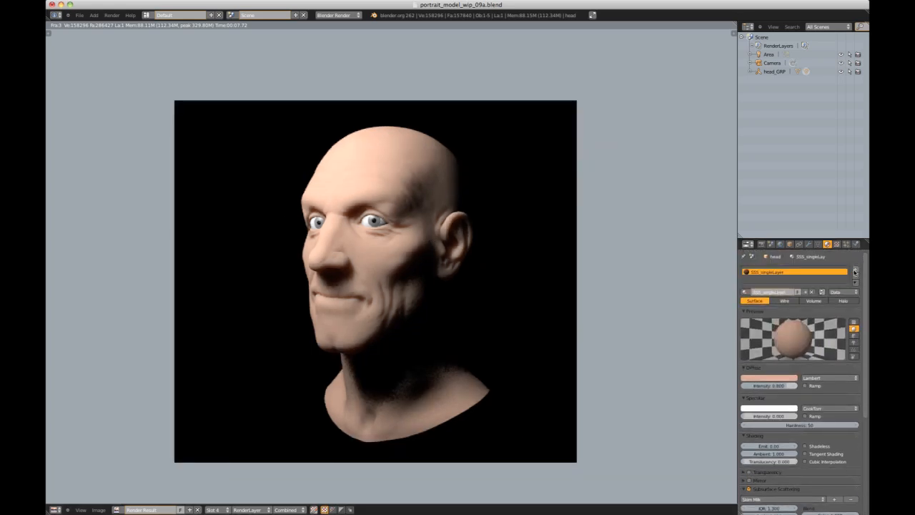
left_click(855, 270)
left_click(855, 269)
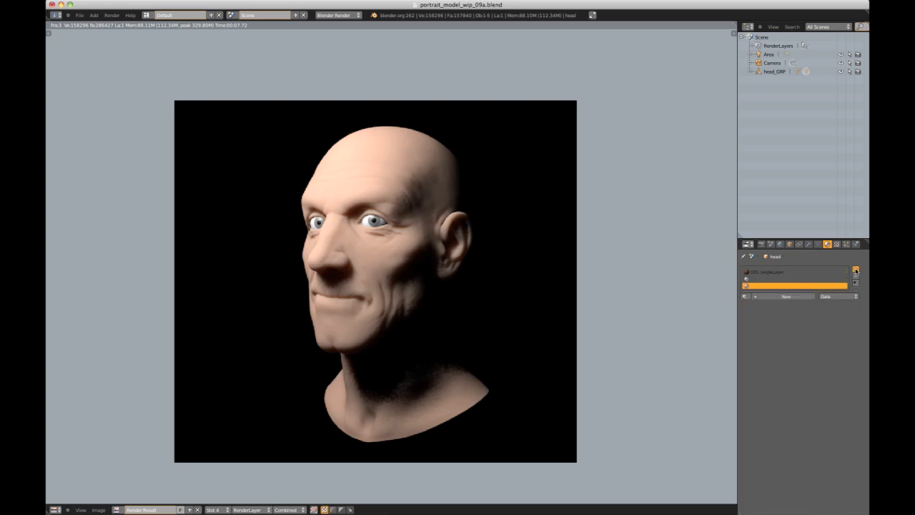
left_click(855, 270)
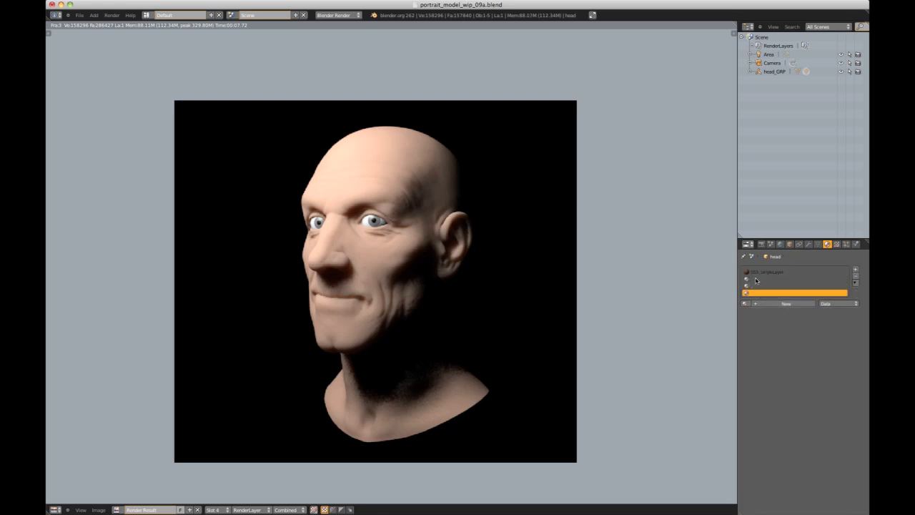
Step: Duplicate the single-layer skin material in the first slot as a new material and name it SSS_backScatter
left_click(762, 271)
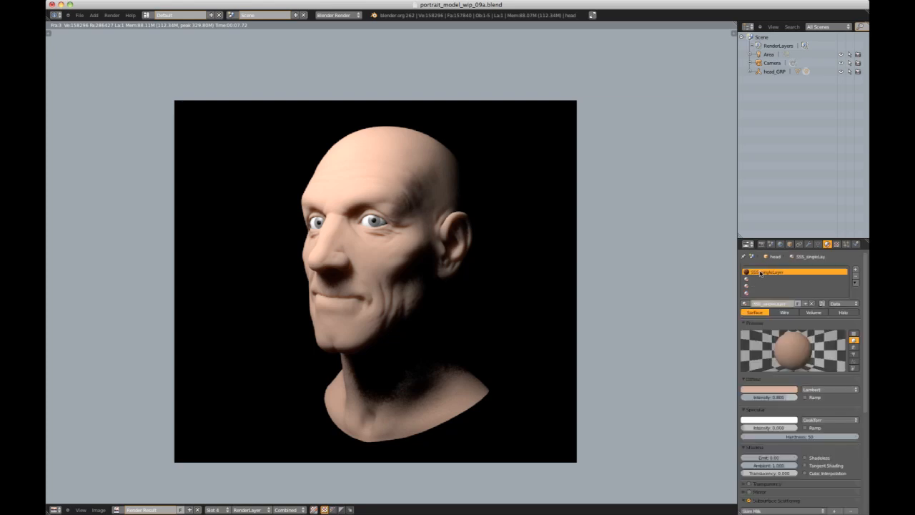
left_click(805, 304)
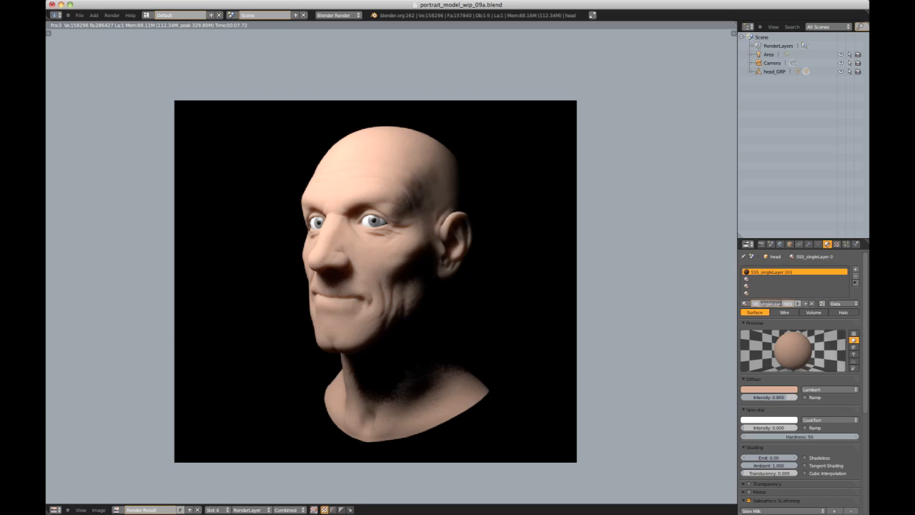
type("SSS_s")
Step: Change the SSS_backScatter diffuse colour to a darker, strongly saturated red
left_click(781, 390)
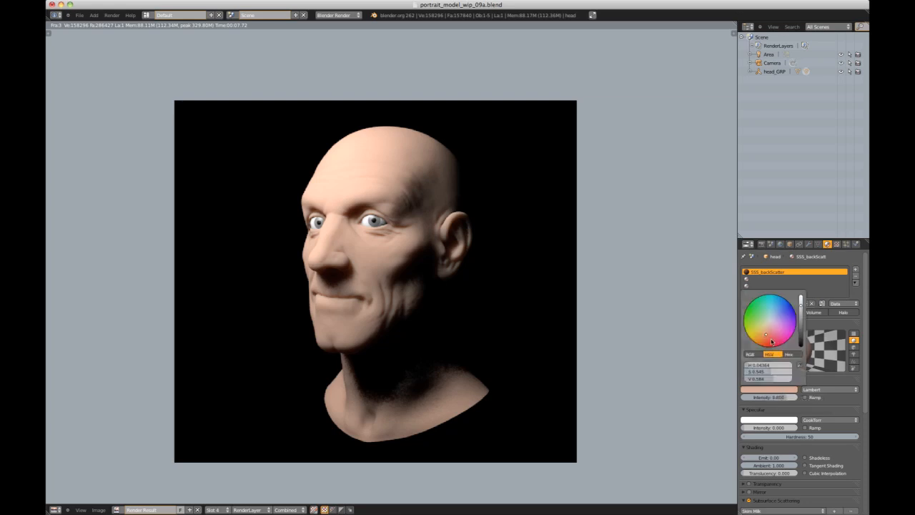
left_click(765, 343)
left_click(768, 345)
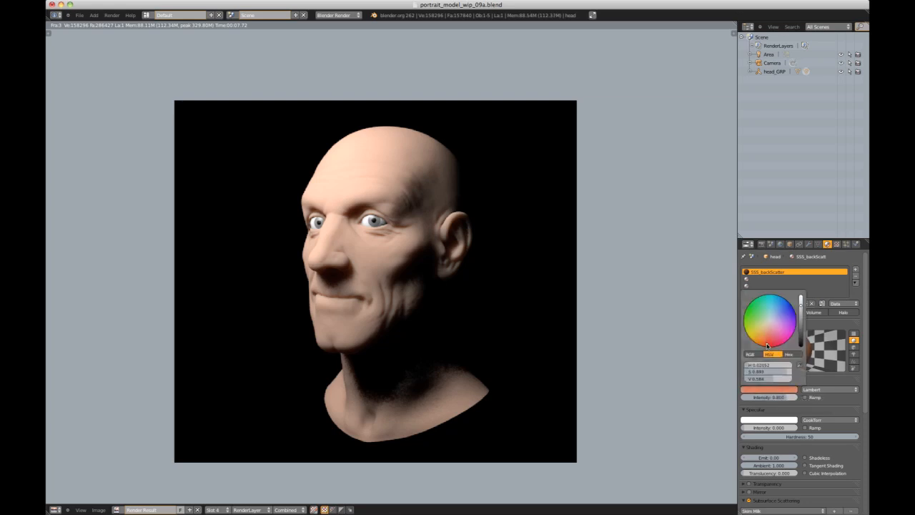
left_click(800, 320)
left_click(800, 317)
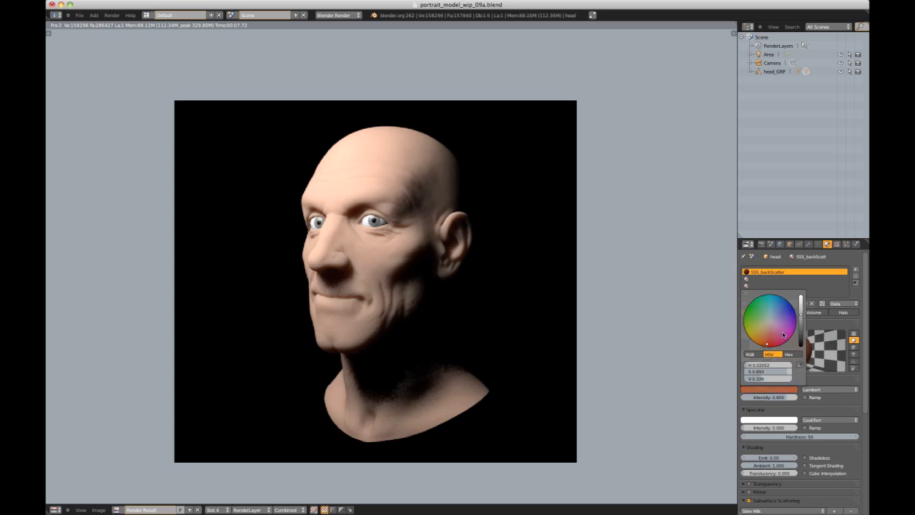
left_click(769, 347)
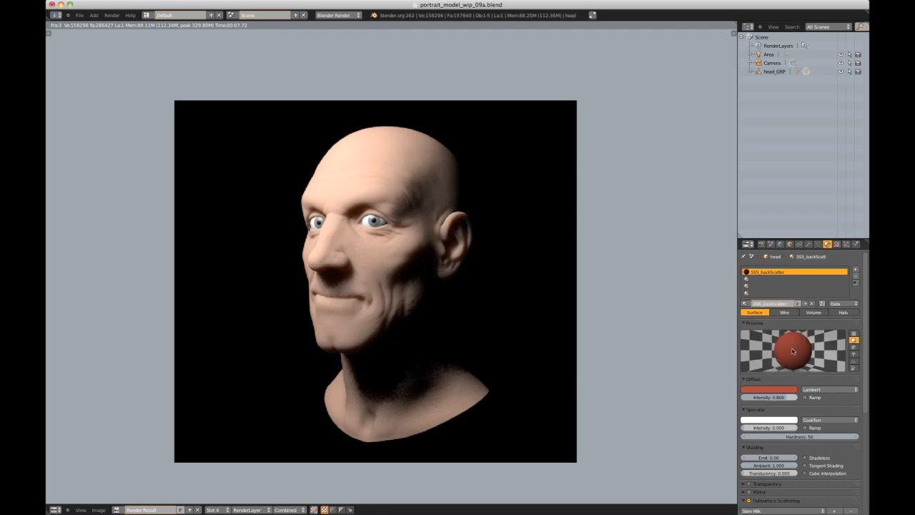
Step: Set the front scattering weight of SSS_backScatter to 0
scroll(792, 350, "down", 2)
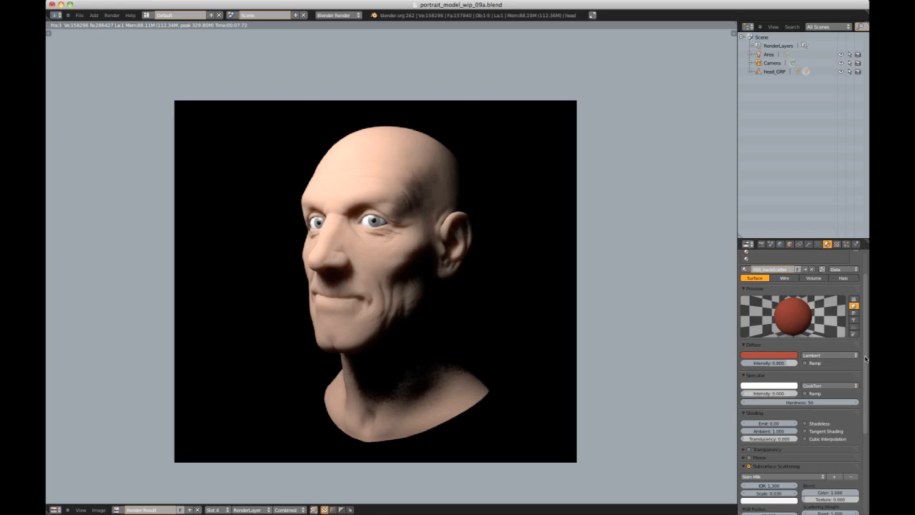
scroll(761, 417, "down", 3)
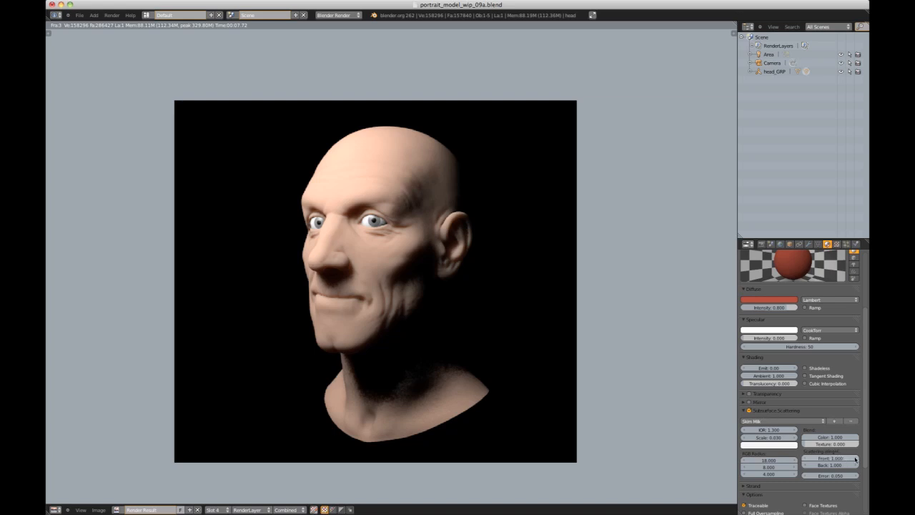
left_click_drag(855, 459, 841, 461)
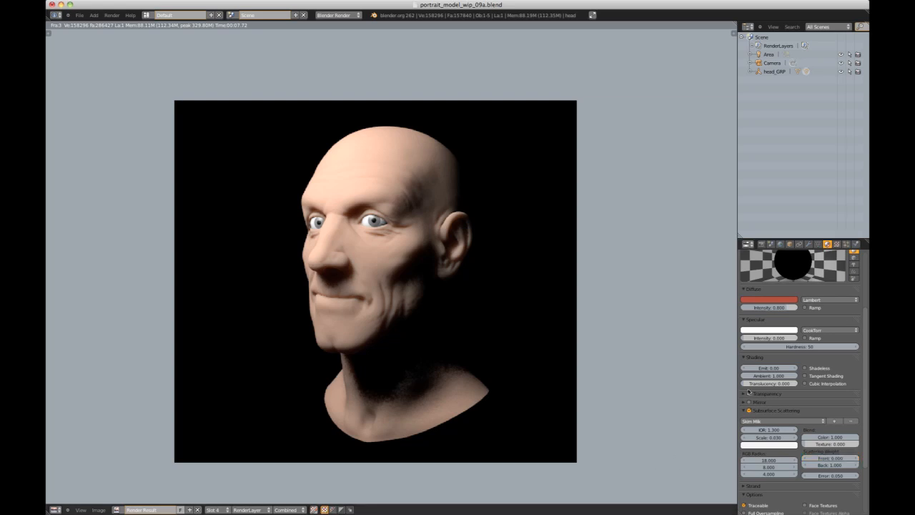
Step: Switch the material preview to the monkey head and set the scattering colour's HSV value to 0.2
mouse_move(864, 326)
left_mouse_down()
mouse_move(865, 311)
mouse_move(867, 327)
left_mouse_up()
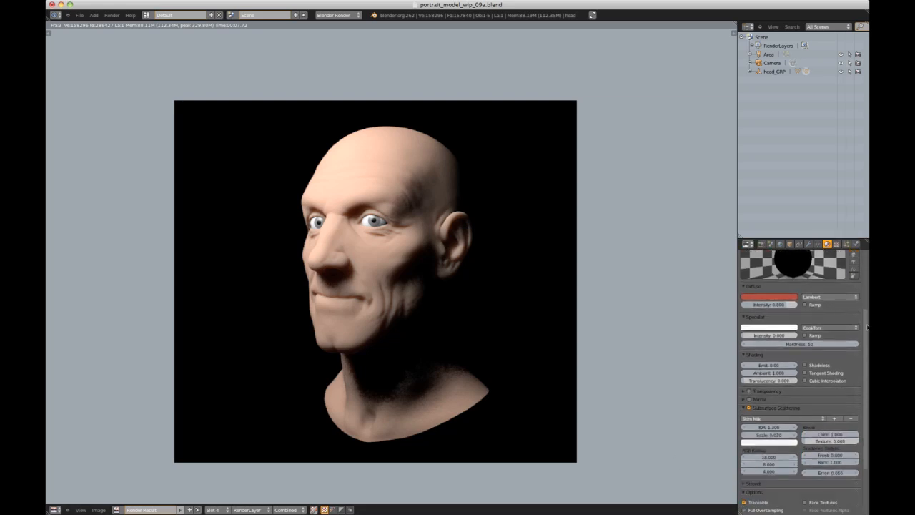
left_click(854, 261)
left_click(772, 443)
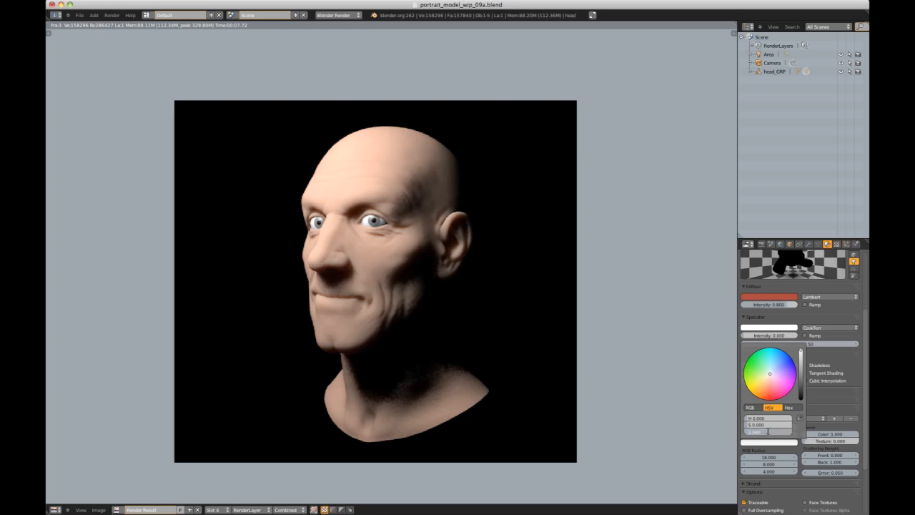
key("Return")
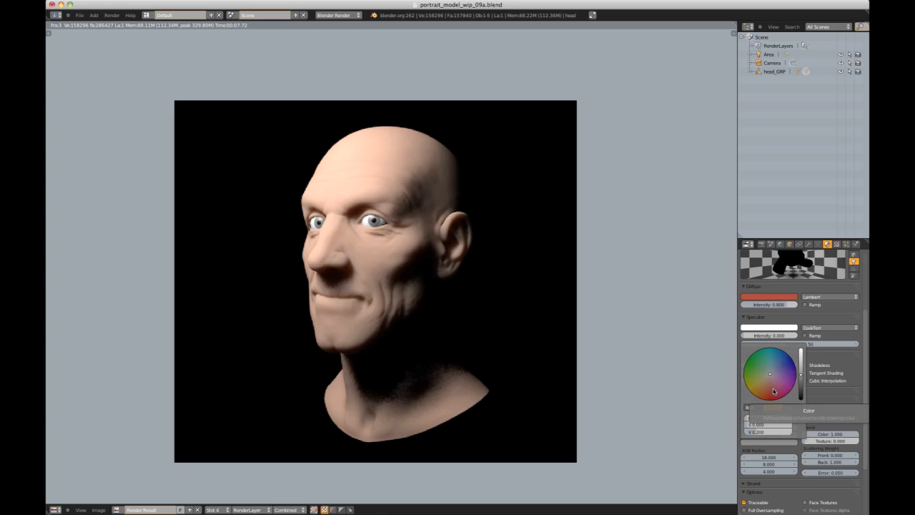
Step: Set the SSS_backScatter RGB radius to 3 for red, 1 for green and 0.05 for blue
left_click(769, 457)
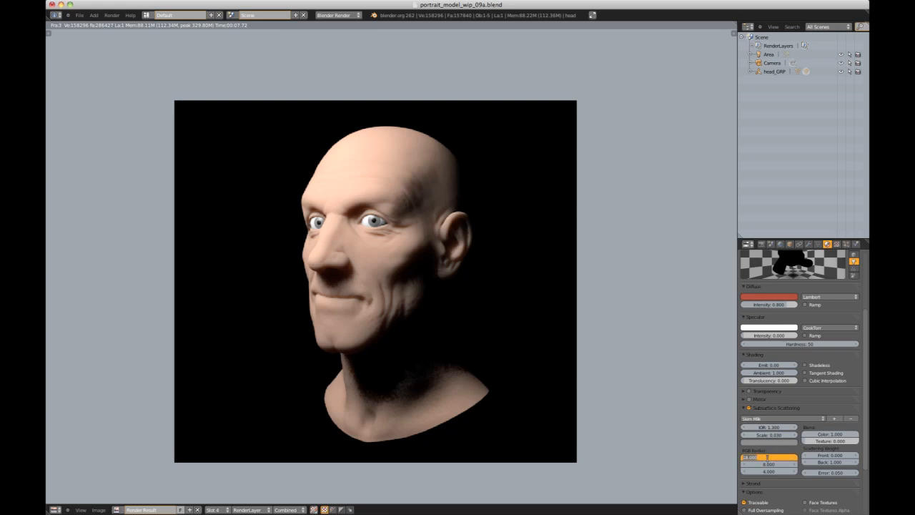
key("BackSpace")
type("5")
key("Tab")
type("1")
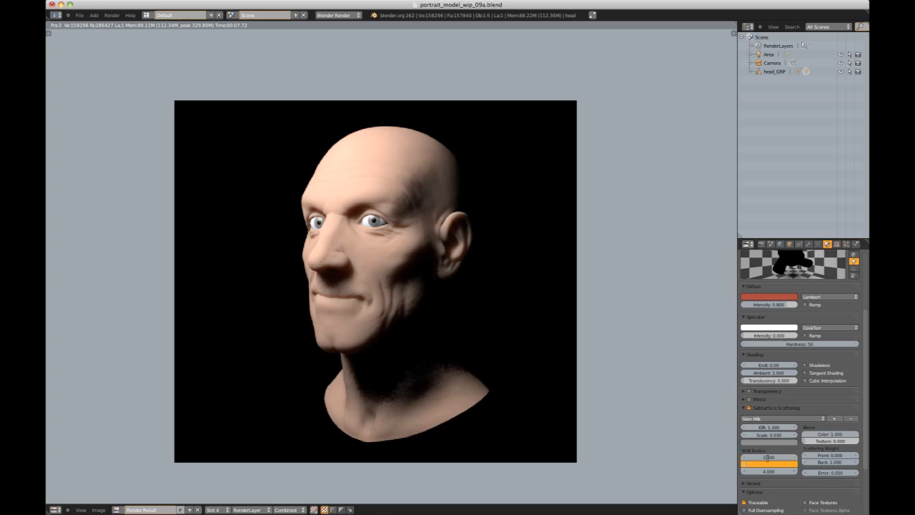
key("Tab")
key("BackSpace")
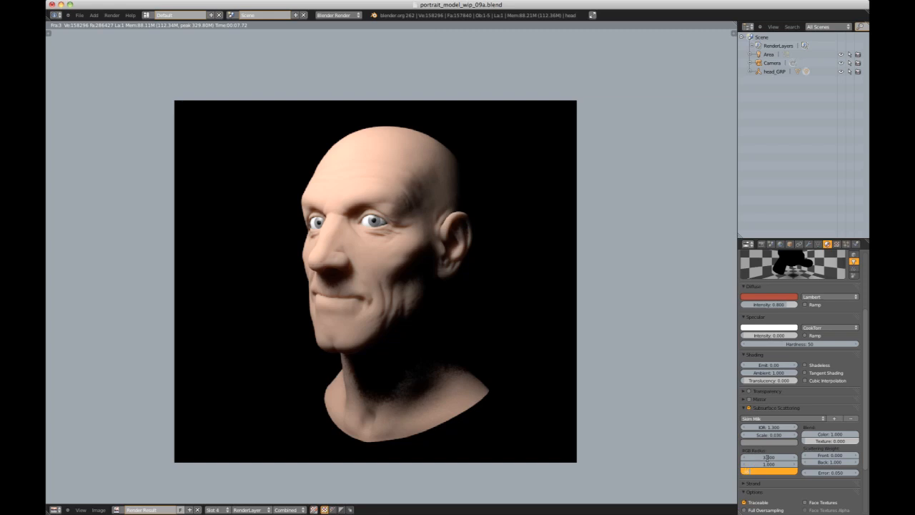
type("0.05")
key("Return")
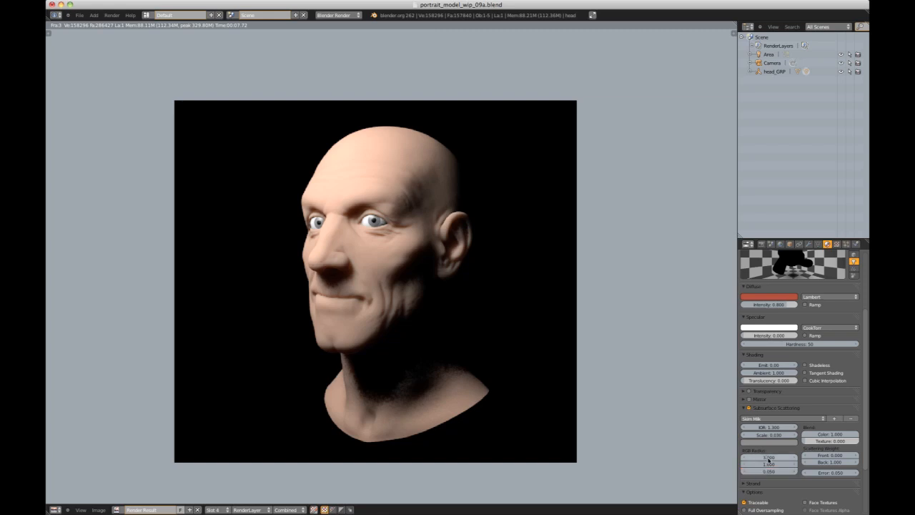
Step: Set the render result to Slot 1 and render the head with the SSS_backScatter material
left_click(212, 508)
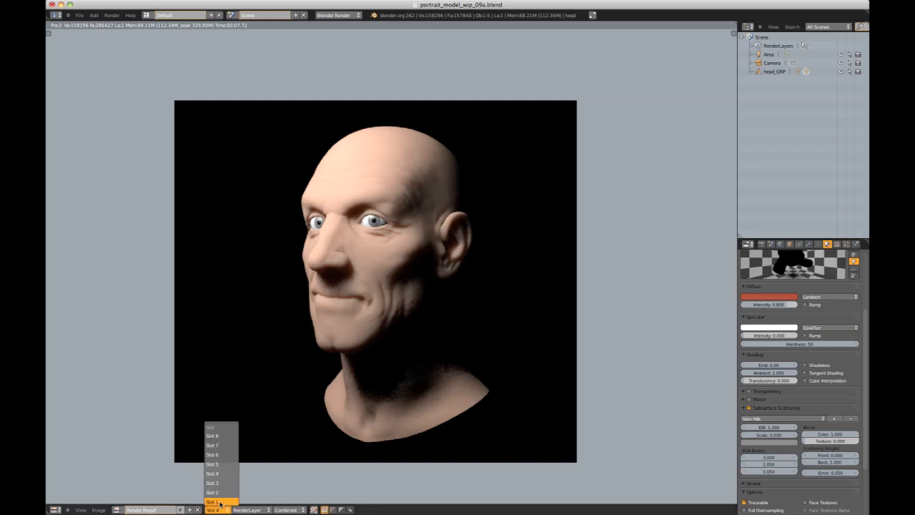
left_click(219, 504)
left_click(111, 15)
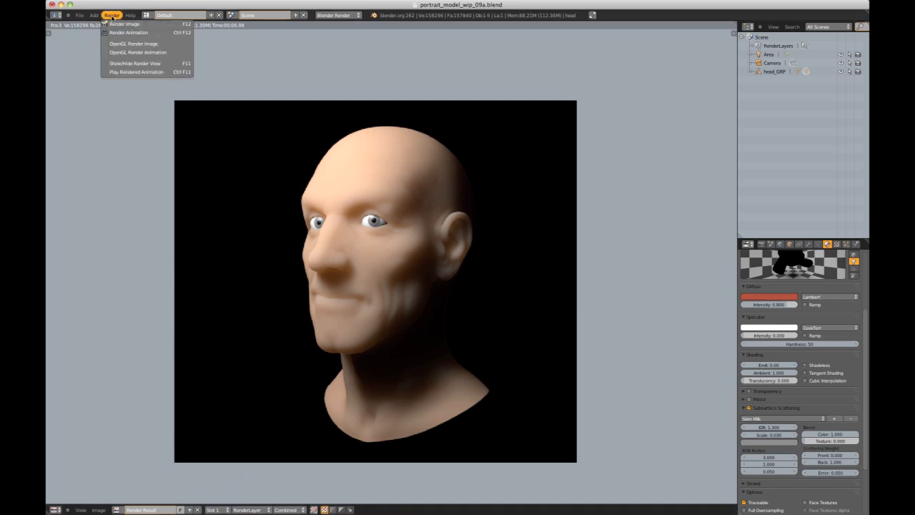
left_click(123, 23)
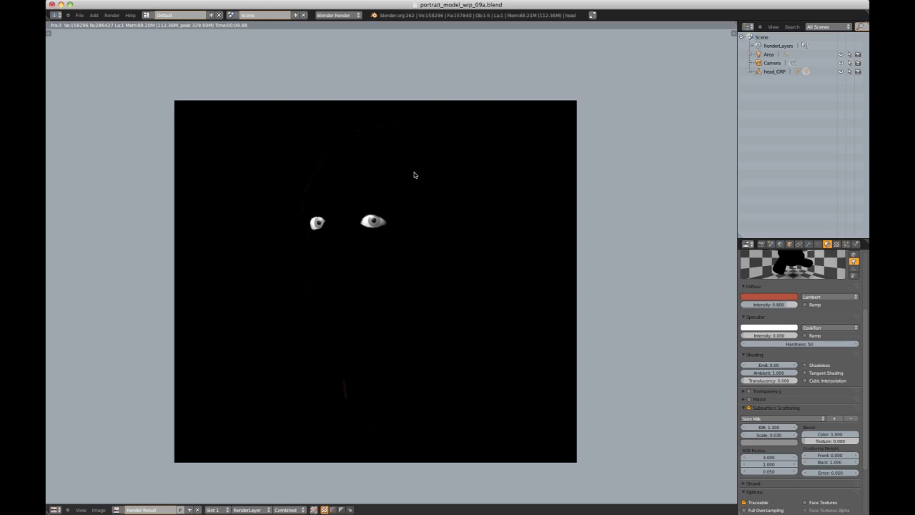
Step: Set the SSS_backScatter RGB radius to 15 for red, 1 for green and 1 for blue
left_click(766, 457)
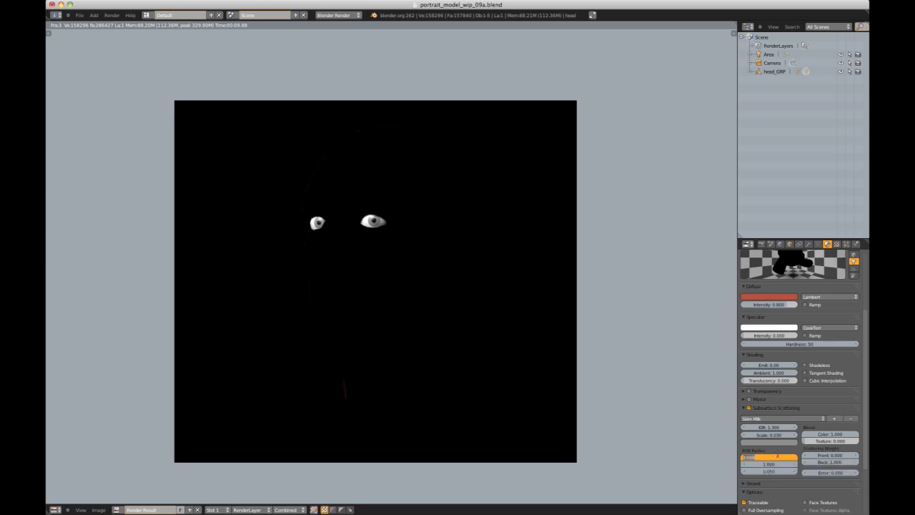
key("BackSpace")
type("15")
key("Tab")
key("BackSpace")
type("1")
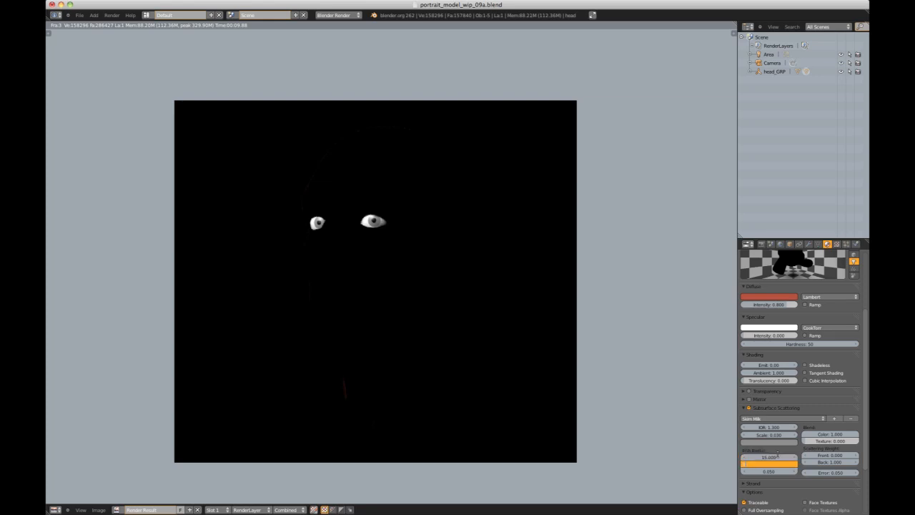
key("Tab")
type("1")
key("Return")
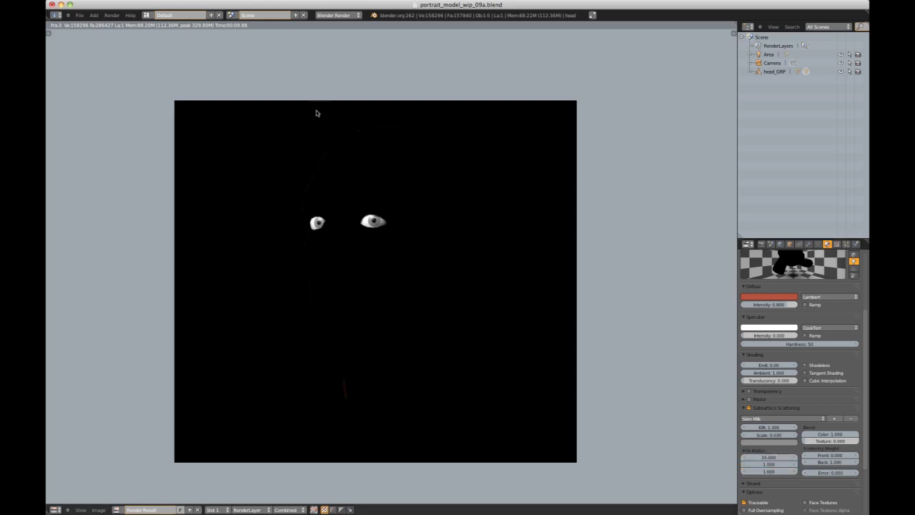
Step: Render the head again with the changed scattering radius and return to the 3D view
left_click(111, 15)
left_click(125, 30)
key("Escape")
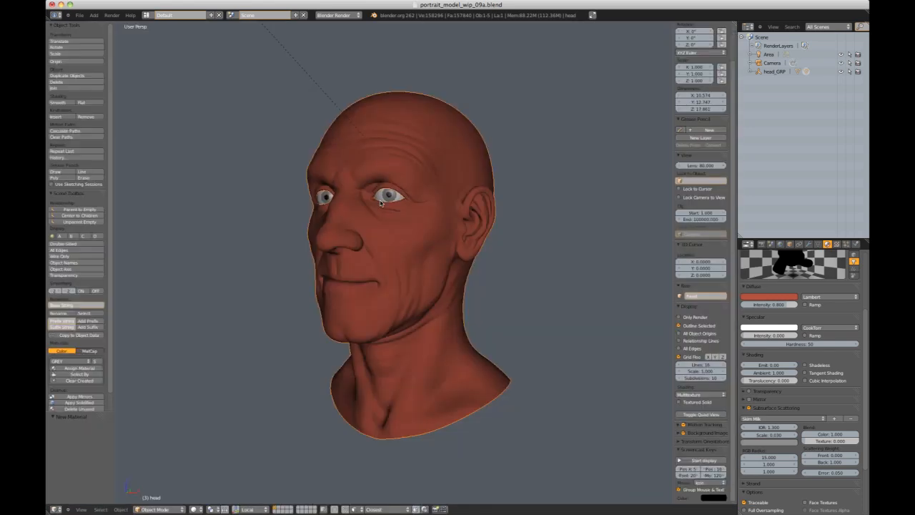
Step: Select the area lamp beside the head and rename it light_KEY
scroll(417, 213, "down", 4)
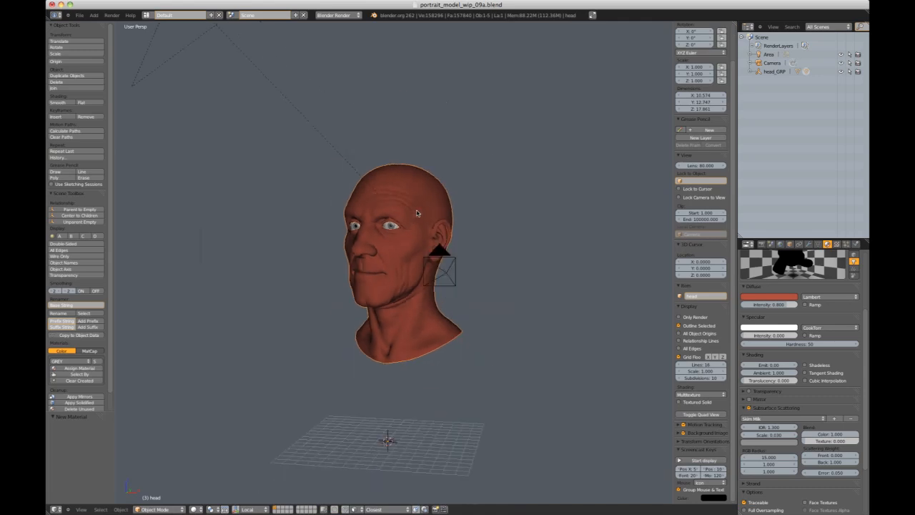
scroll(434, 214, "down", 1)
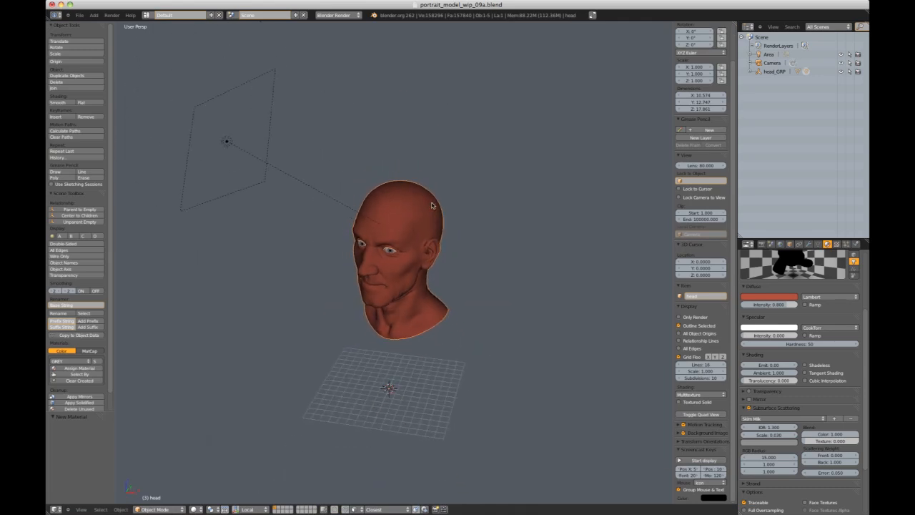
right_click(276, 98)
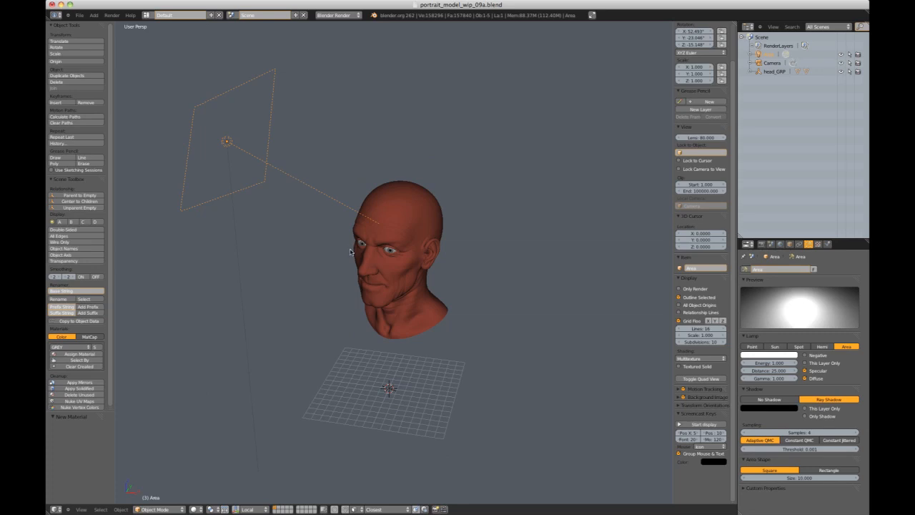
double_click(769, 54)
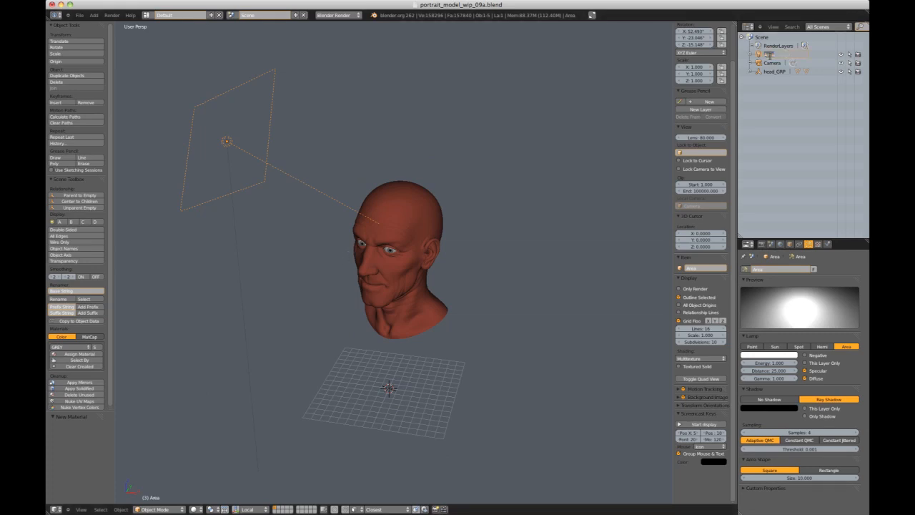
key("BackSpace")
type("light_KEY")
key("Return")
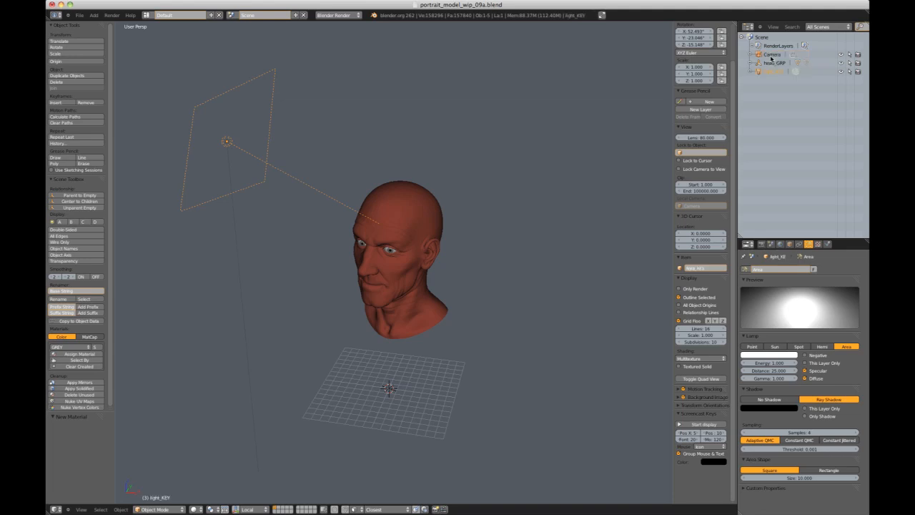
Step: Duplicate the light_KEY lamp in place
key("shift+d")
right_click(446, 128)
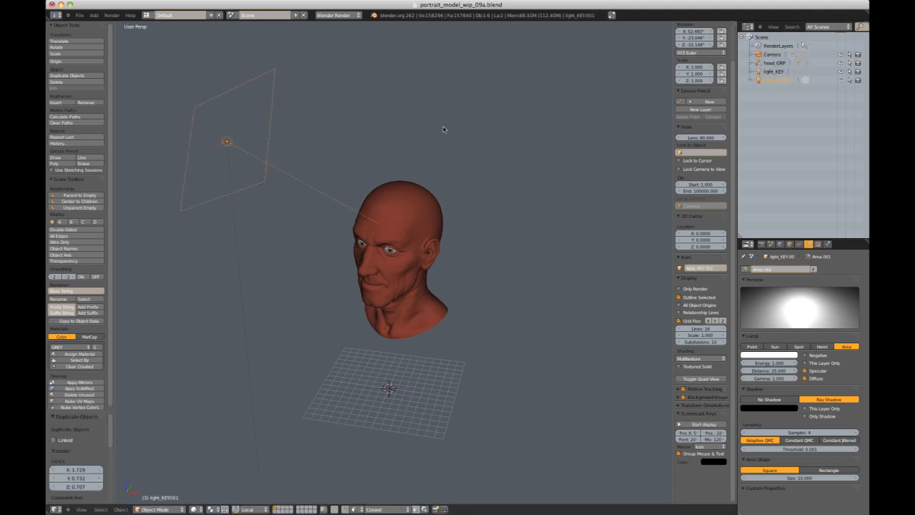
key("r")
right_click(325, 360)
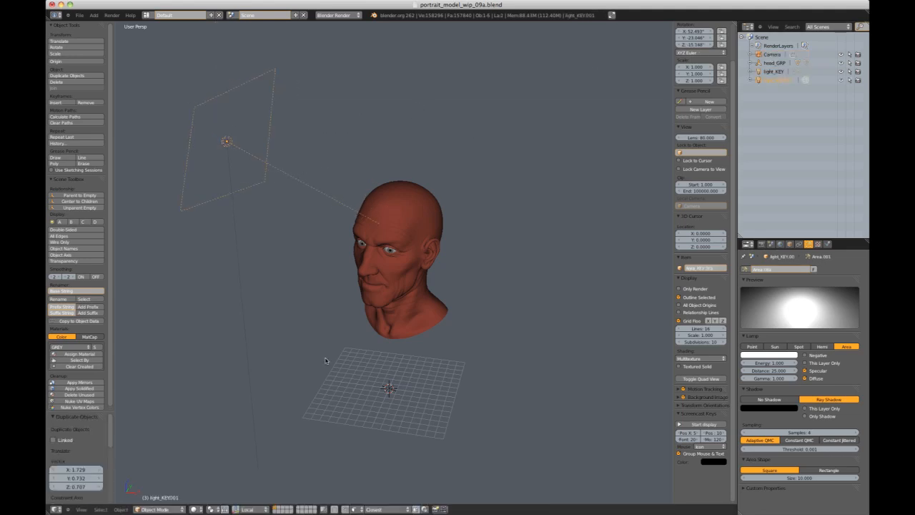
Step: Set the pivot to the 3D cursor and rotate the duplicated lamp about 139° around the Z axis to the head's opposite side
left_click(216, 508)
left_click(239, 496)
scroll(535, 237, "down", 3)
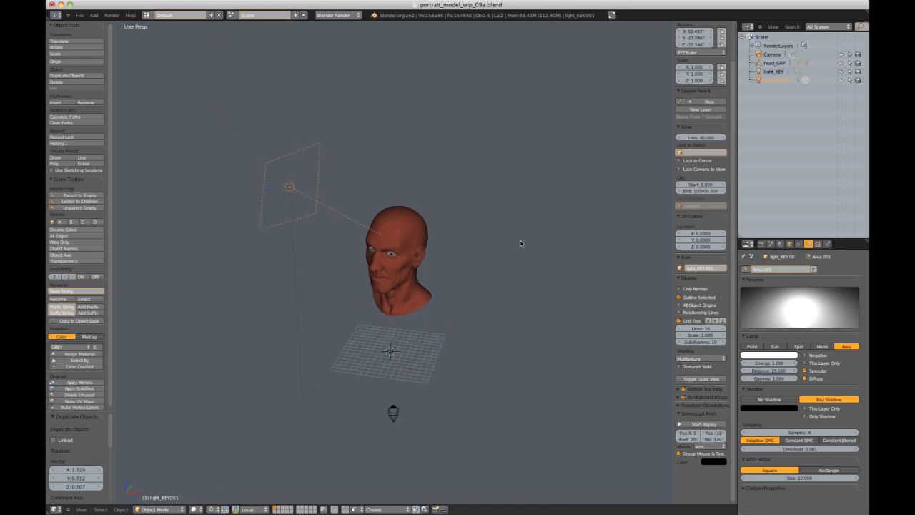
key("r")
key("z")
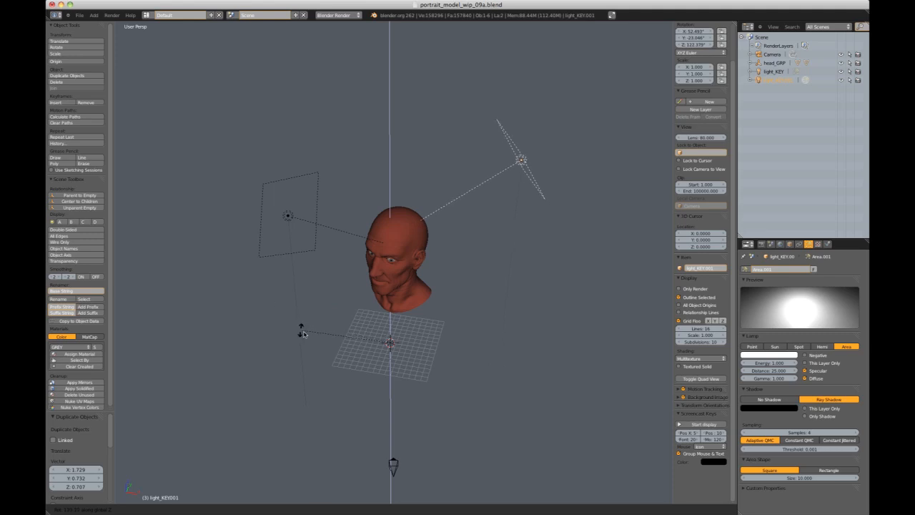
left_click(309, 328)
Step: Set the Z rotation of the head's parent object head_GRP to 0
middle_click_drag(312, 330, 441, 187)
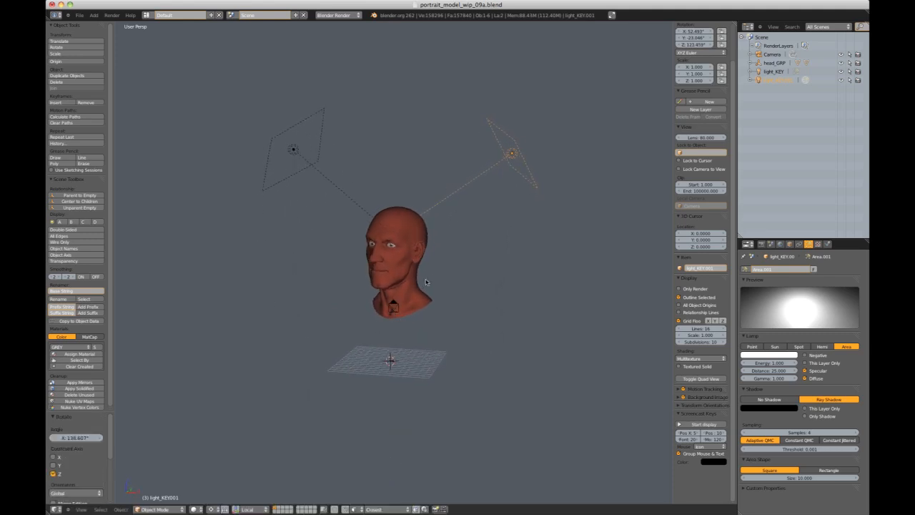
right_click(409, 244)
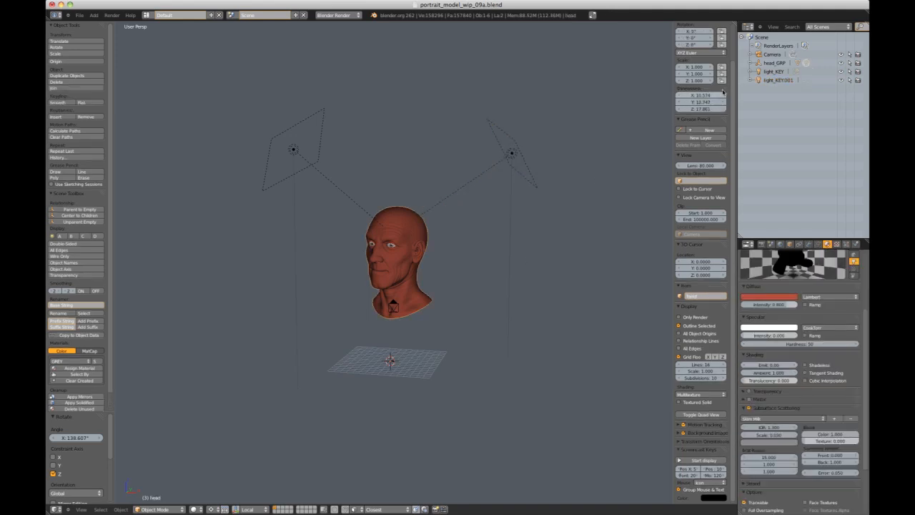
left_click(694, 45)
type("0")
key("Return")
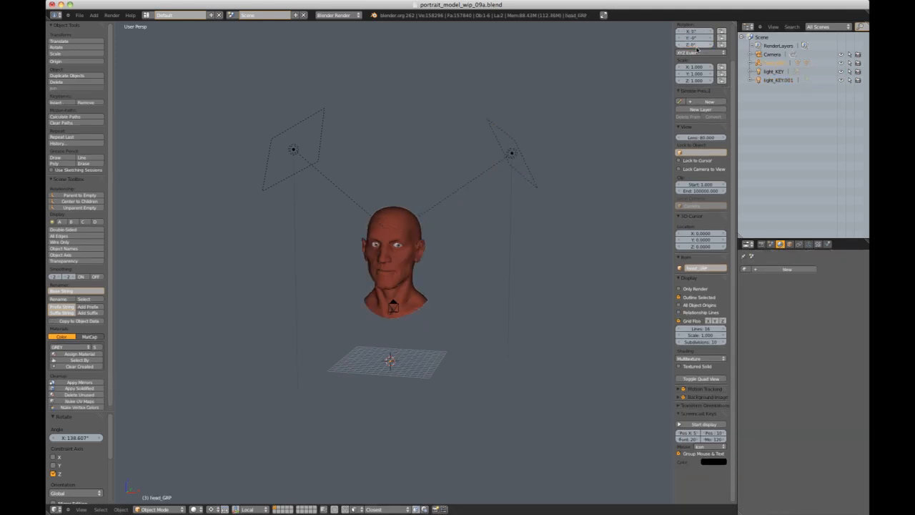
Step: Look through the camera and rotate the duplicated lamp about 17.7° in the view plane to lower it beside the head
key("KP_0")
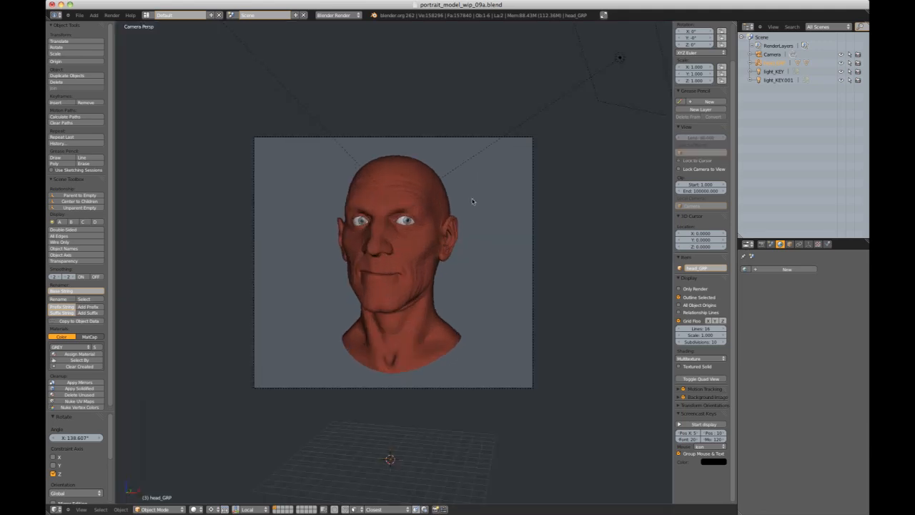
right_click(620, 62)
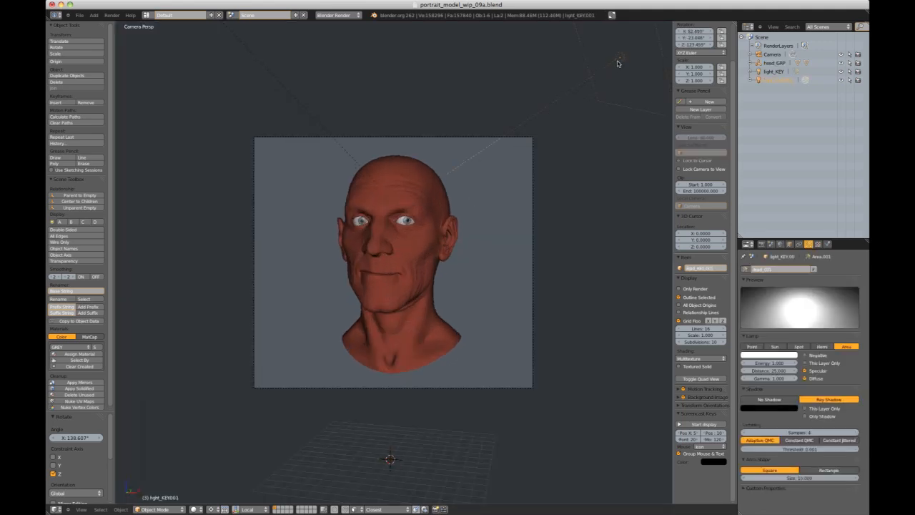
key("r")
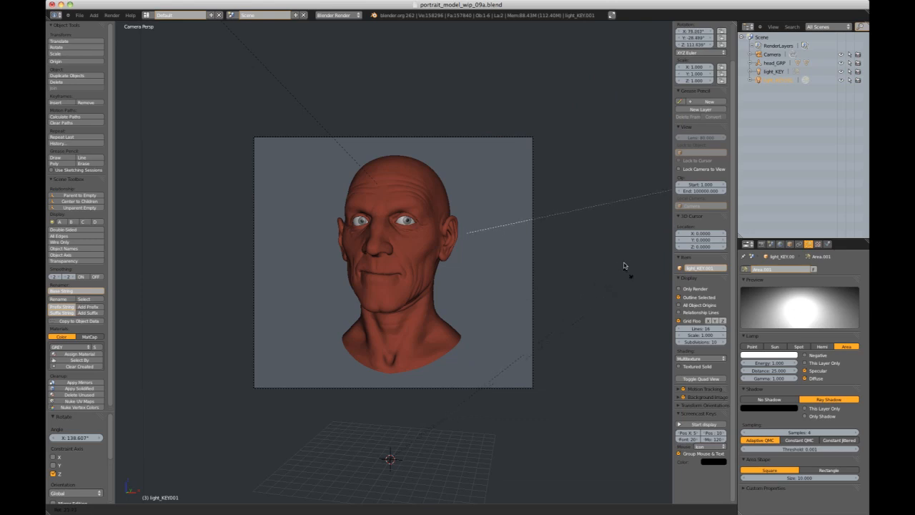
left_click(608, 251)
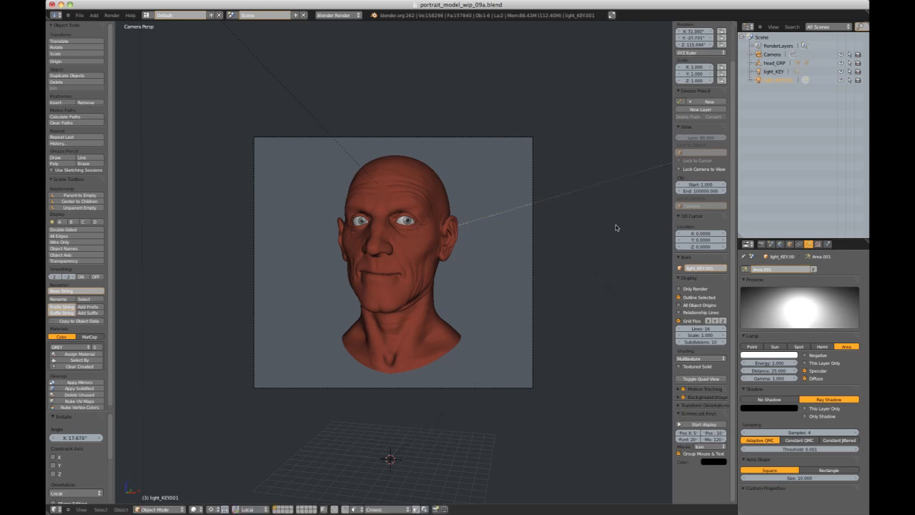
Step: Rename the duplicated lamp light_FILL
double_click(785, 80)
left_click_drag(795, 80, 776, 81)
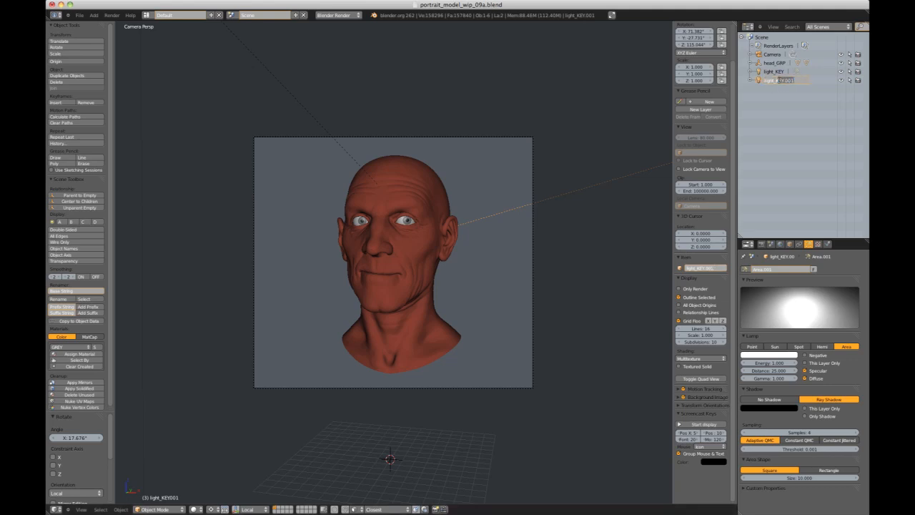
type("FILL")
key("Return")
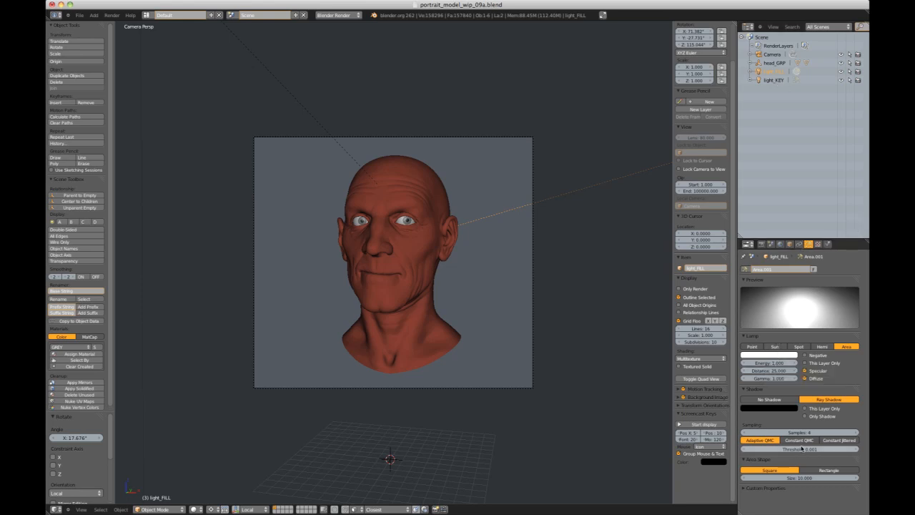
Step: Set the light_FILL square area size to 30
left_click(799, 478)
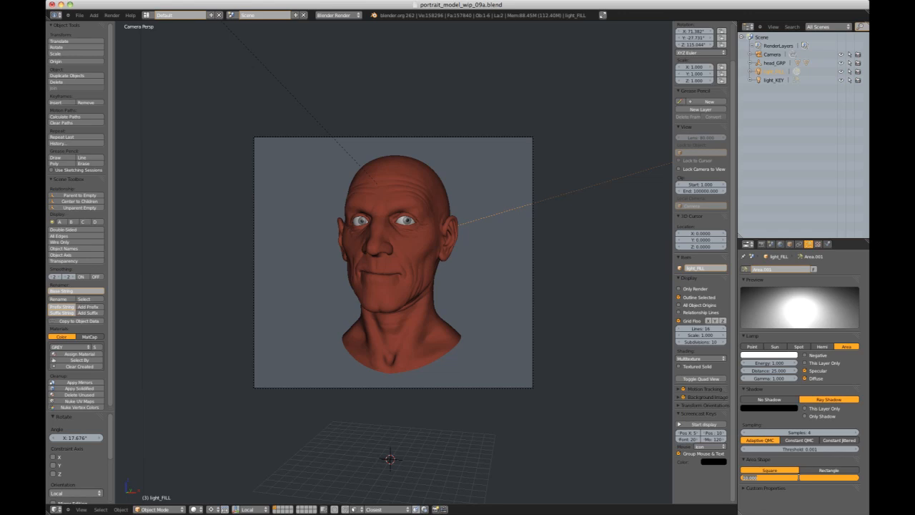
type("50")
key("Return")
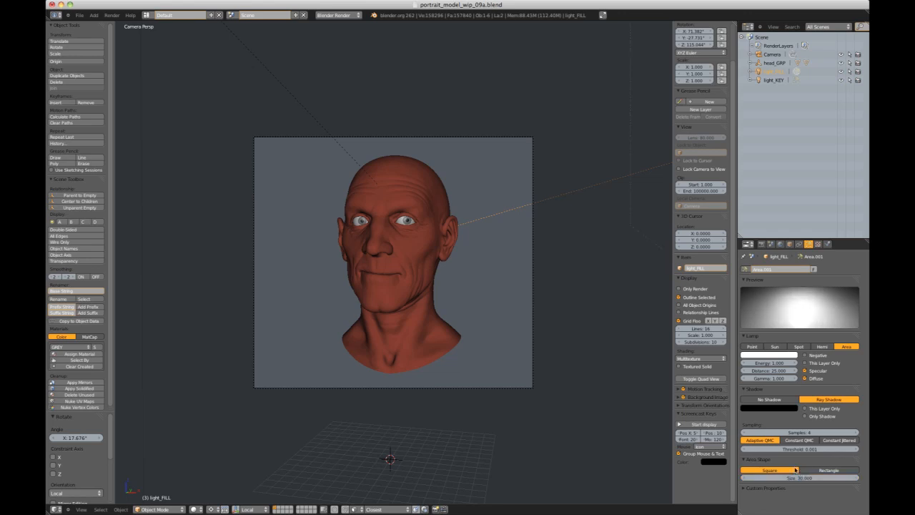
Step: Rotate light_FILL about 24.7° around the Z axis from a user view and return to the camera view
key("KP_0")
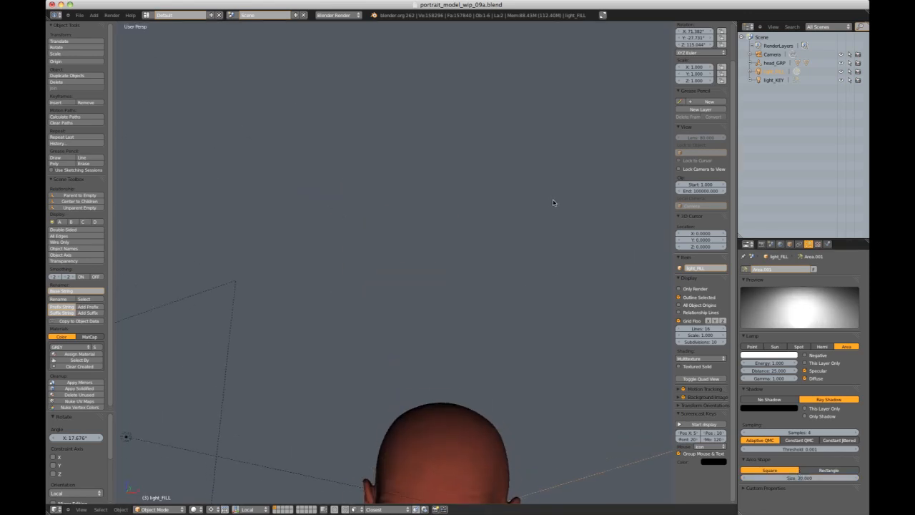
key("r")
key("z")
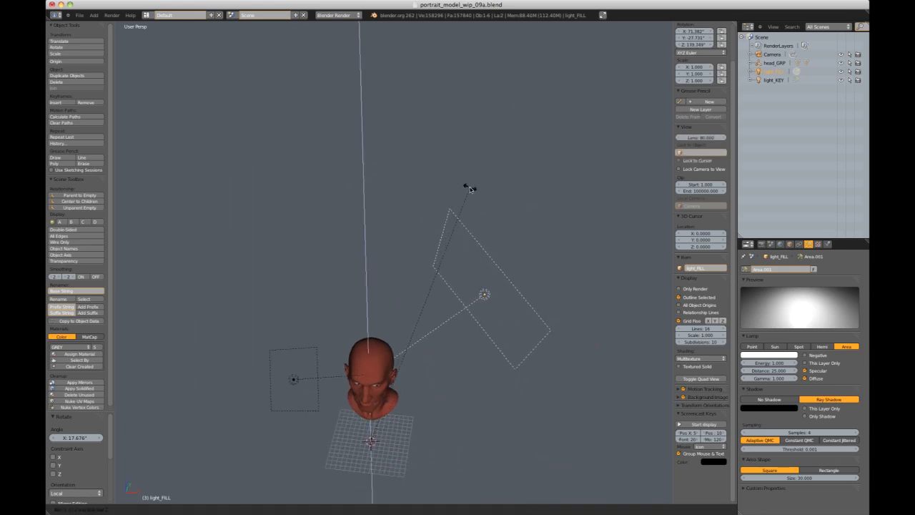
left_click(470, 191)
key("KP_0")
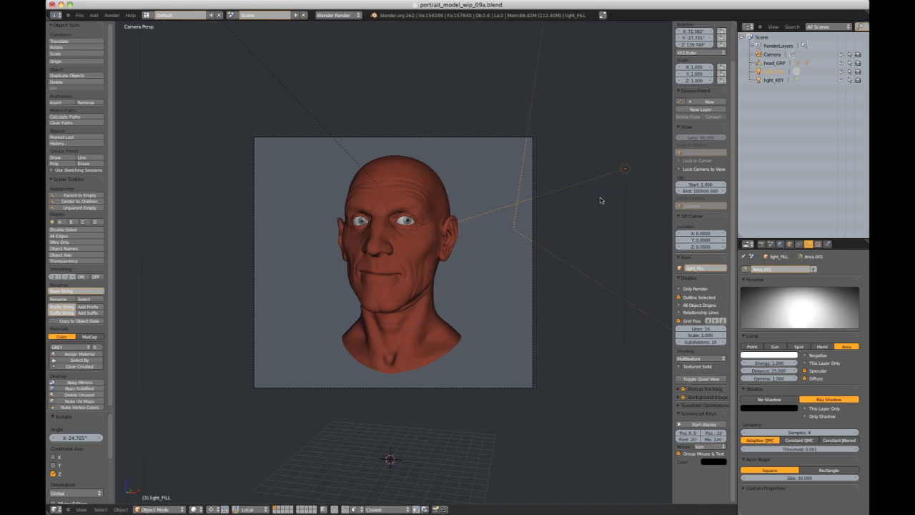
Step: Unlink SSS_backScatter from the head's first material slot and assign a new default material there
right_click(419, 172)
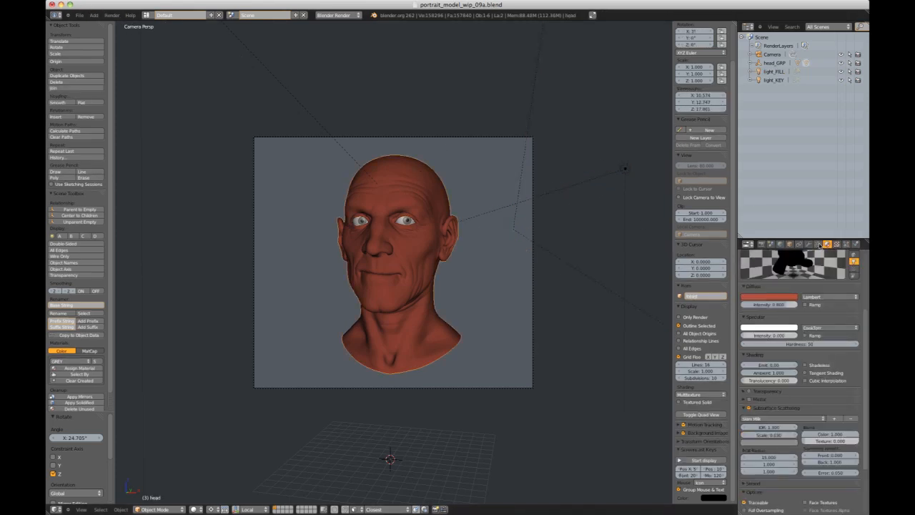
scroll(817, 267, "up", 5)
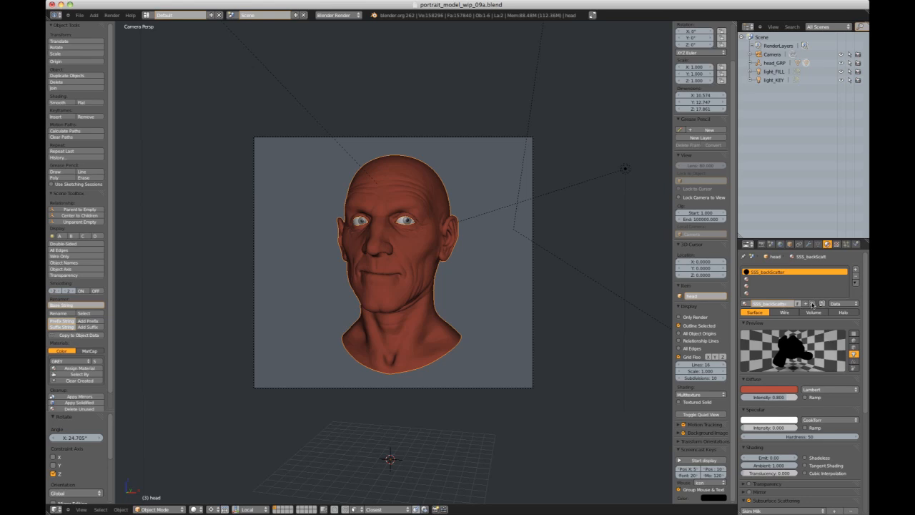
left_click(810, 304)
left_click(760, 304)
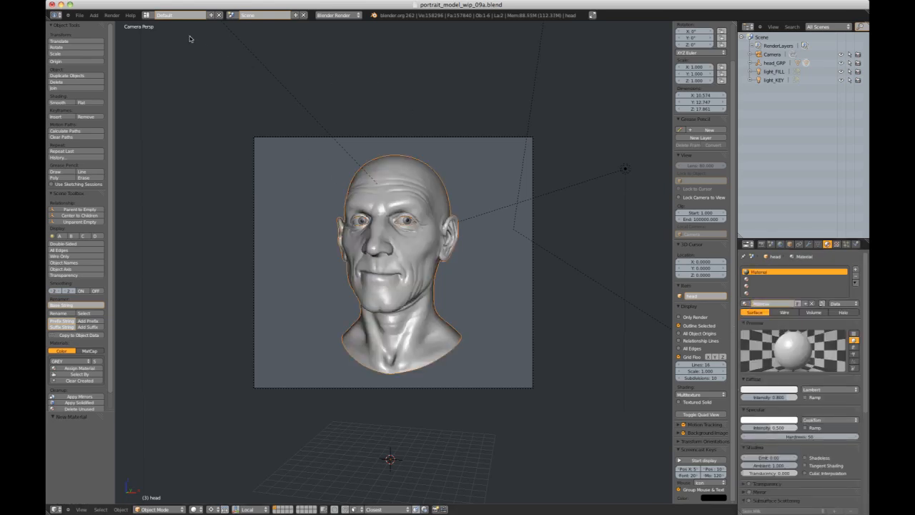
Step: Darken the new material's diffuse colour to a mid grey with an HSV value of about 0.35
left_click(112, 15)
left_click(782, 390)
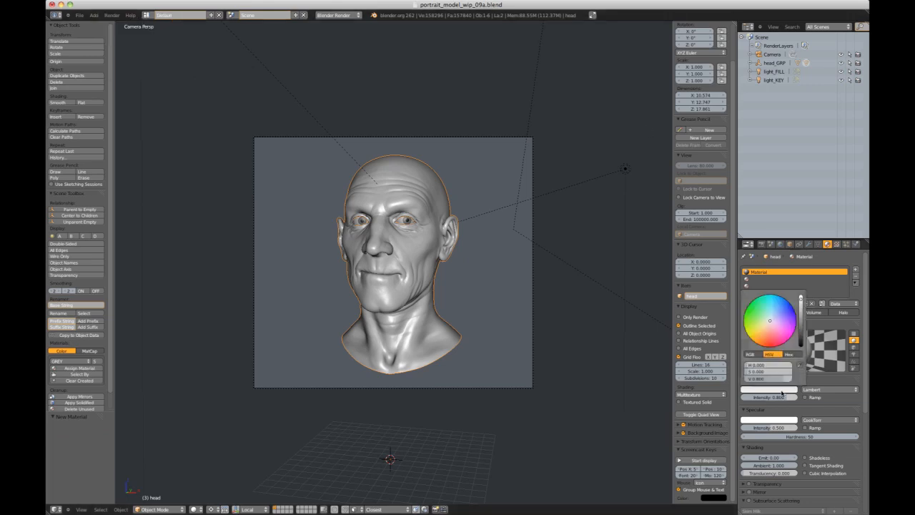
left_click_drag(801, 319, 801, 327)
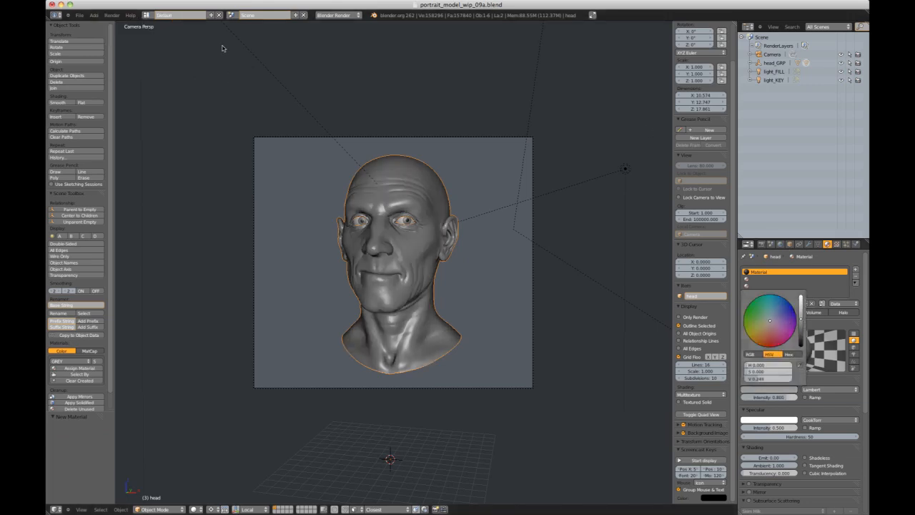
Step: Render a test image of the head with the grey material from the camera and close the result
left_click(111, 15)
left_click(139, 24)
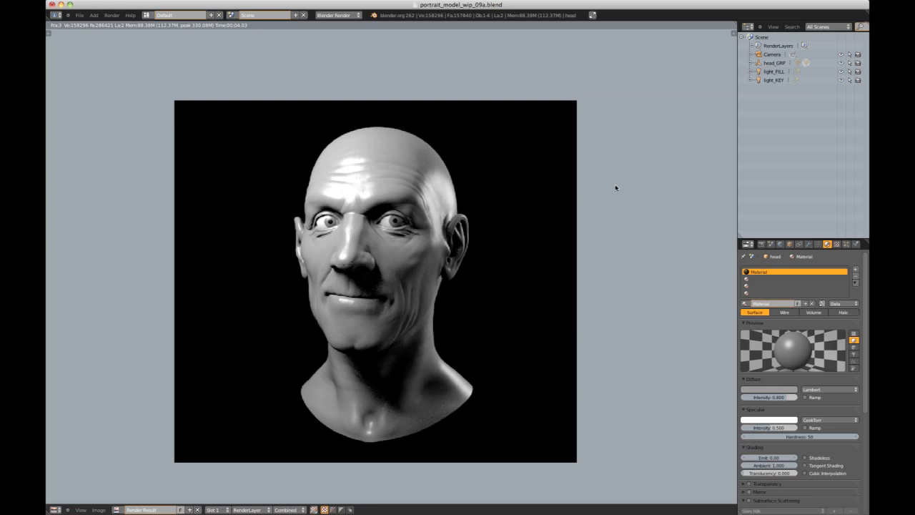
key("Escape")
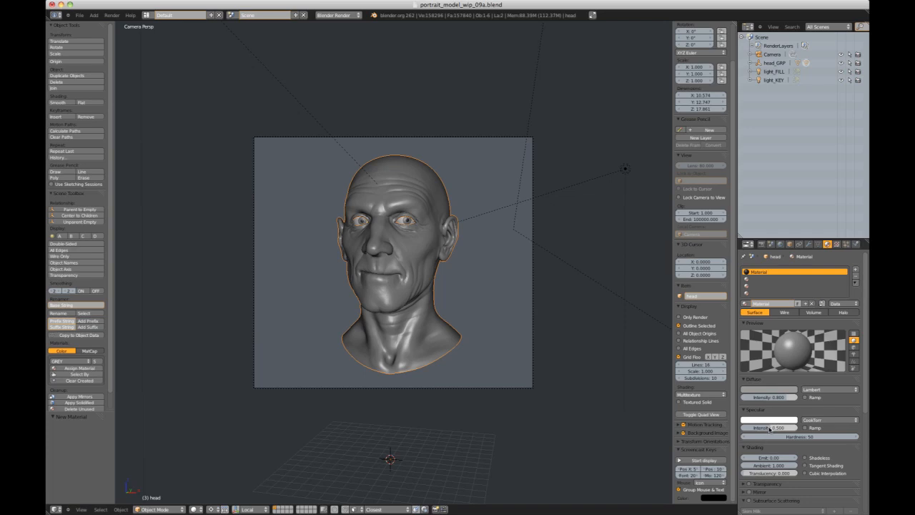
Step: Set light_FILL's energy to 2 and render a test image of the head
right_click(519, 183)
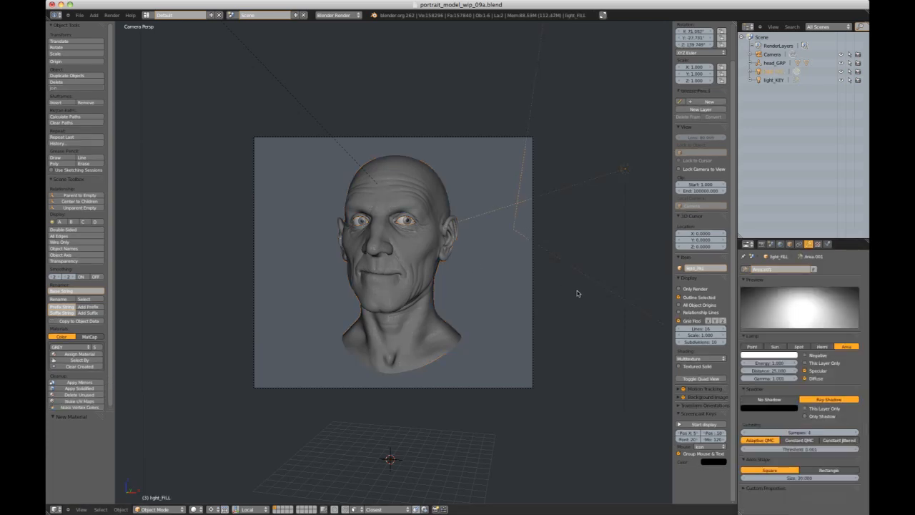
left_click(774, 362)
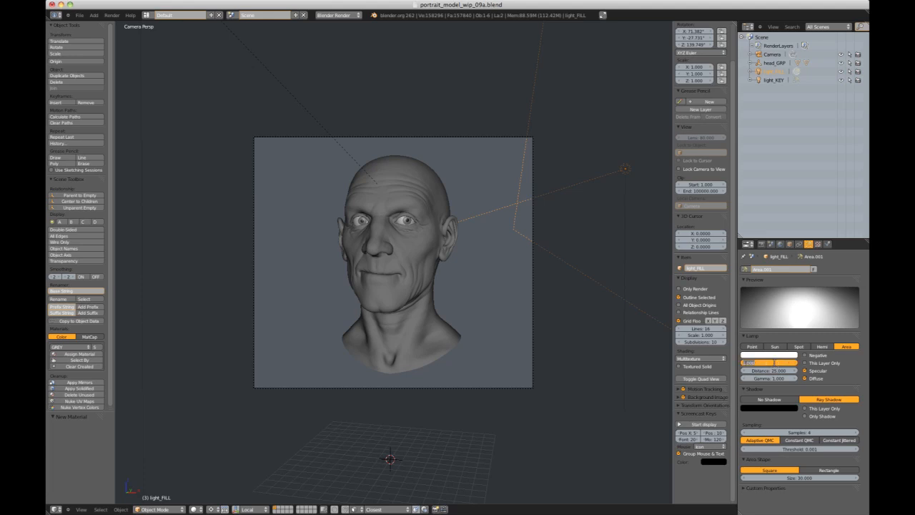
type("2")
key("Return")
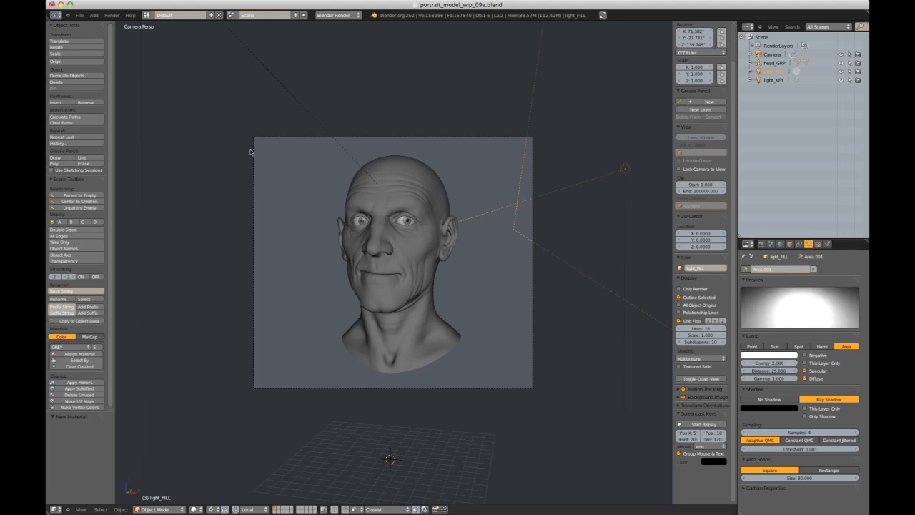
left_click(112, 15)
left_click(125, 24)
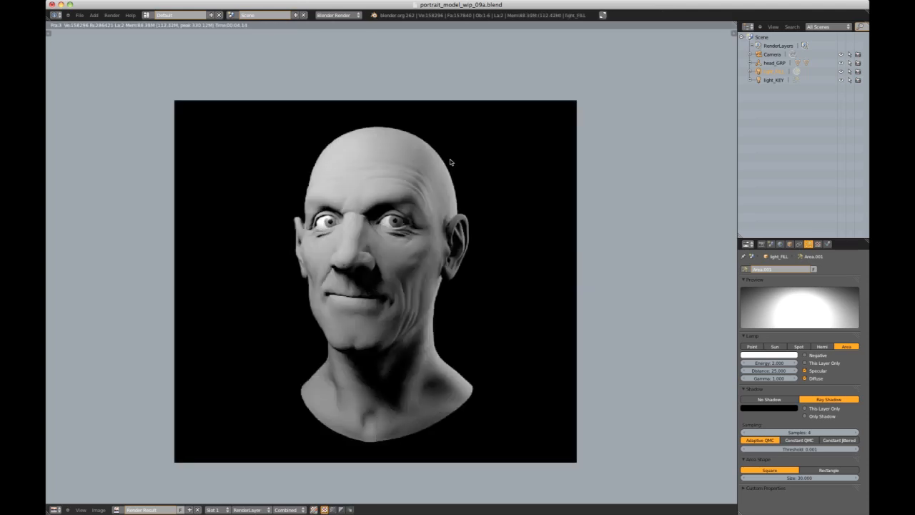
key("Escape")
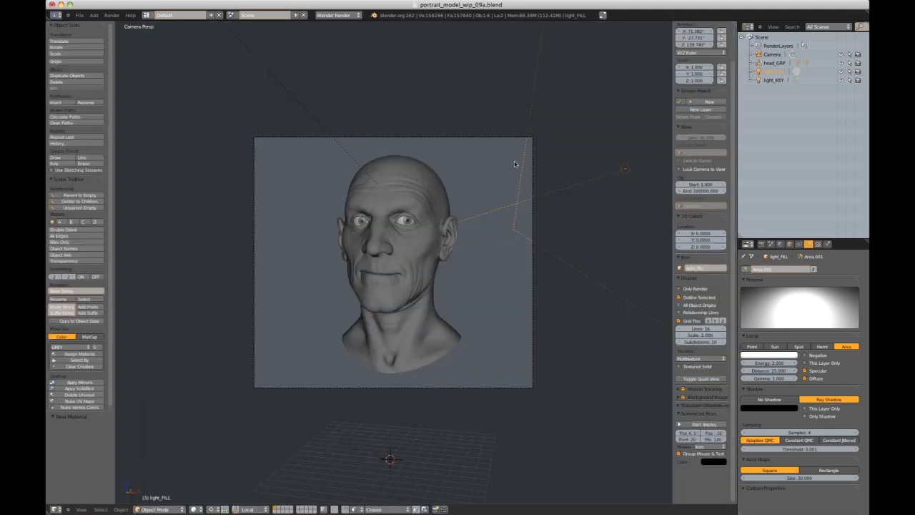
Step: Duplicate light_FILL and rotate the copy about 83° in total around the global Z axis, behind the opposite side of the head
key("KP_0")
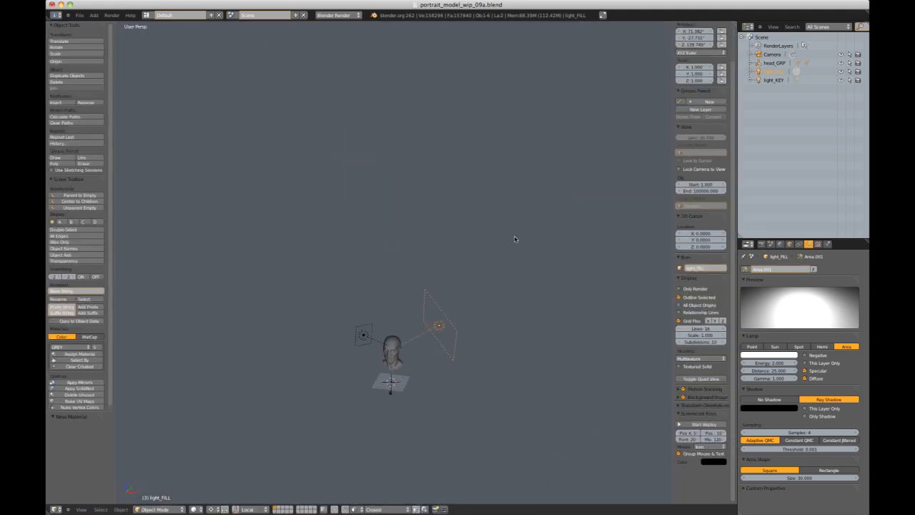
key("shift+d")
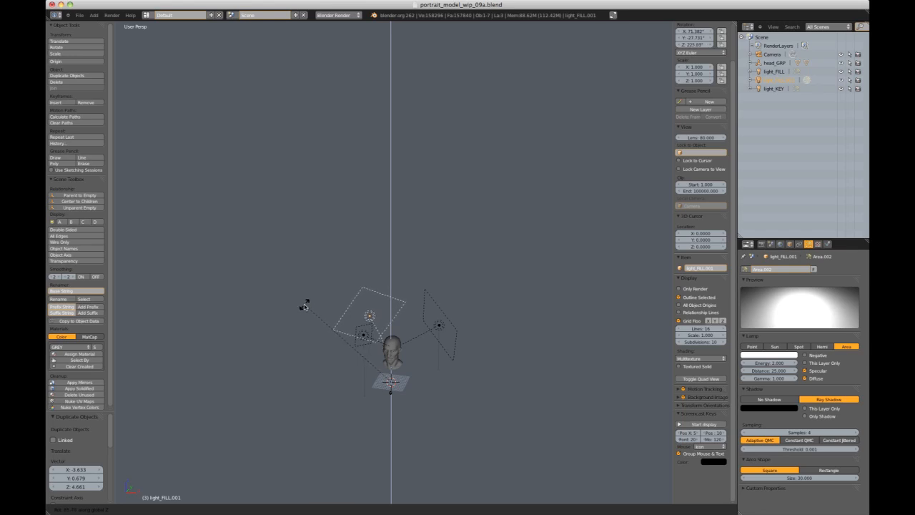
left_click(329, 285)
key("KP_0")
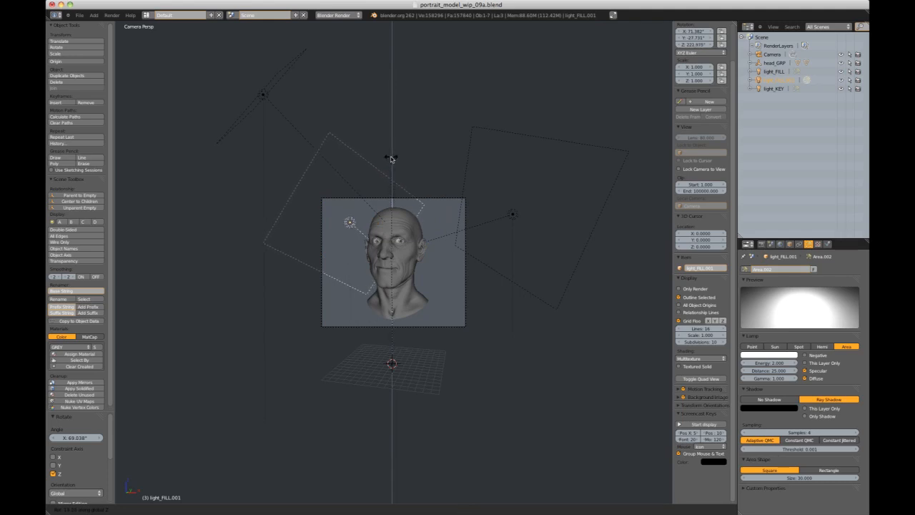
left_click(393, 158)
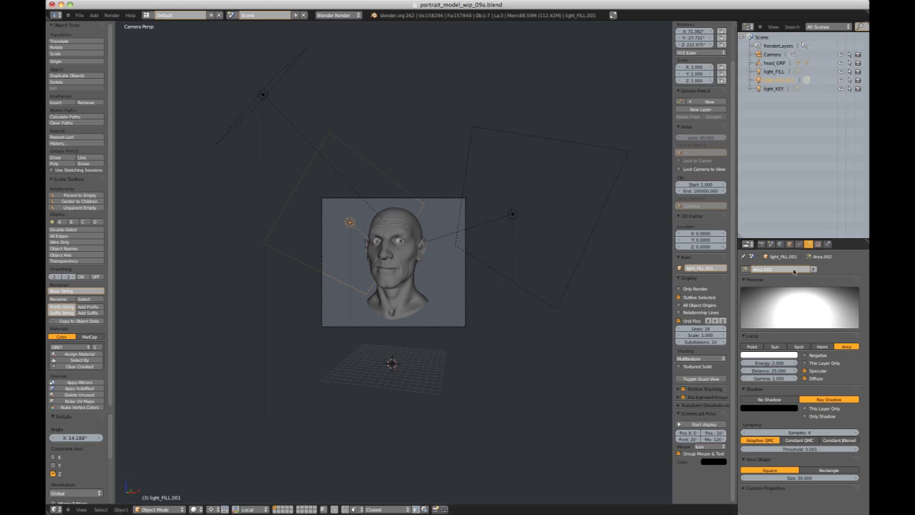
Step: Set the duplicated fill light's square area size to 80 and its energy to 5, and render a test image
left_click(799, 478)
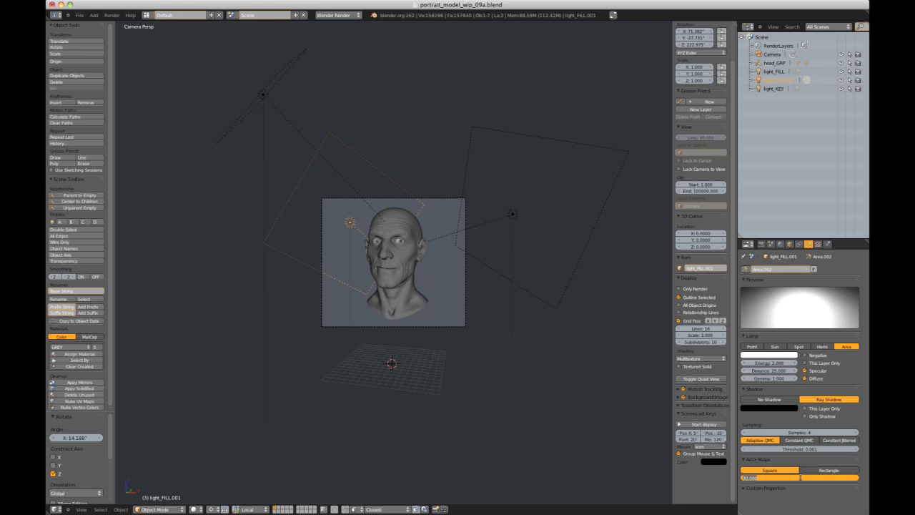
type("80")
key("Return")
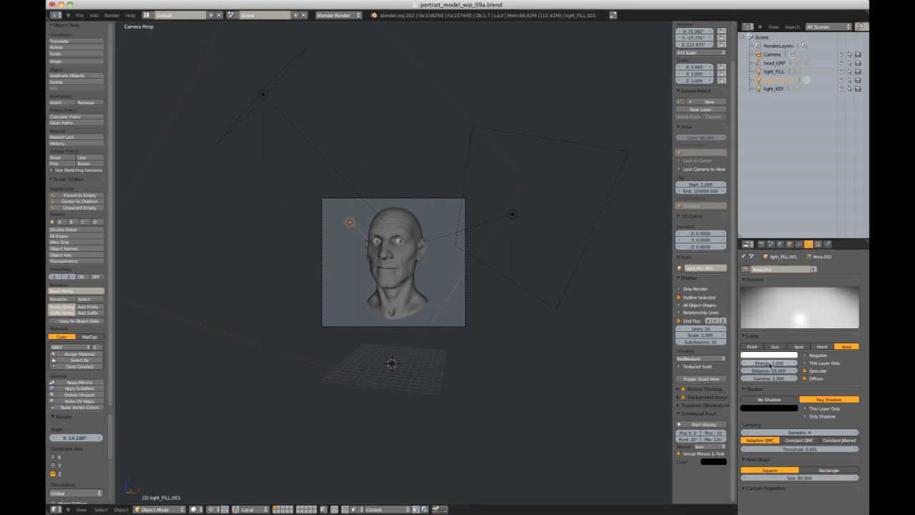
left_click(771, 363)
type("5")
key("Return")
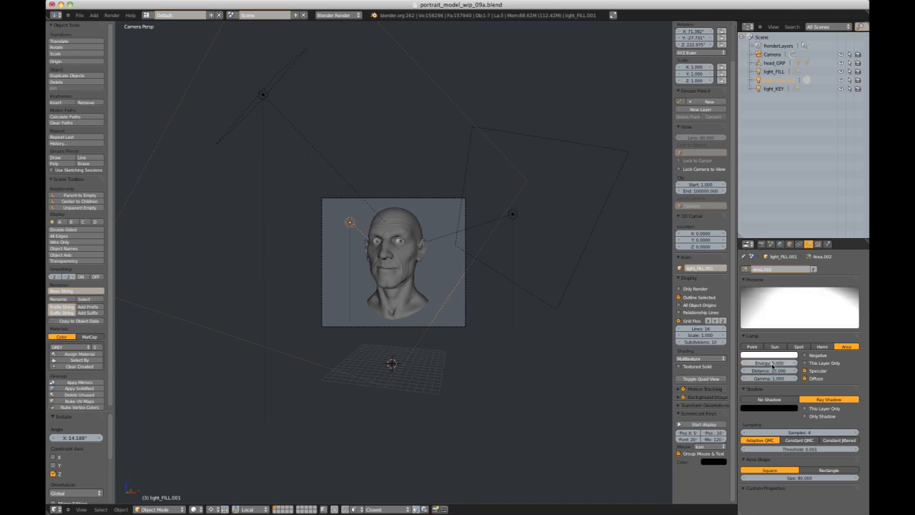
left_click(112, 15)
left_click(115, 27)
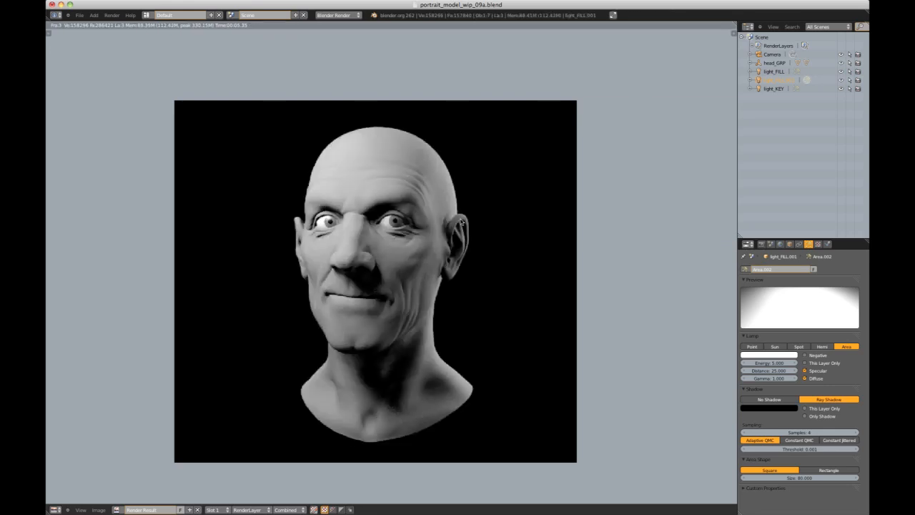
key("Escape")
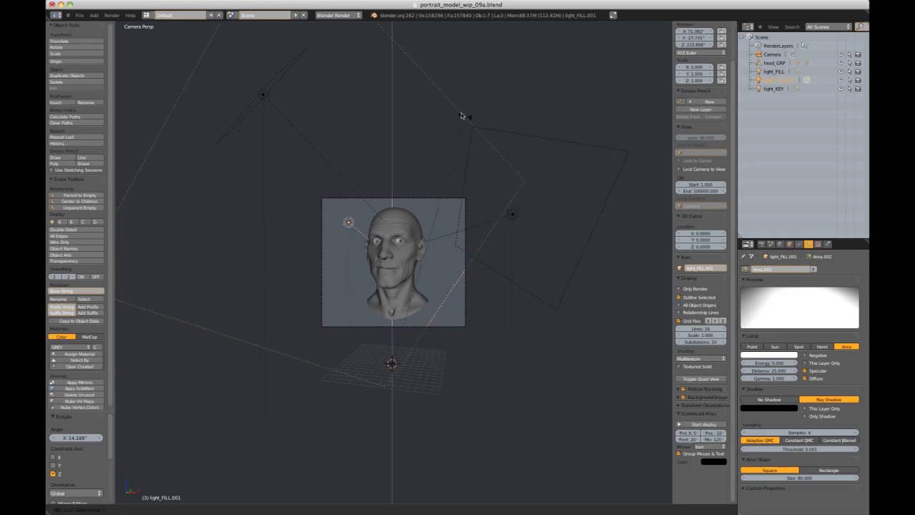
Step: Finish rotating the duplicated fill light about 10.2° around the global Z axis and render a test image
left_click(111, 15)
left_click(110, 25)
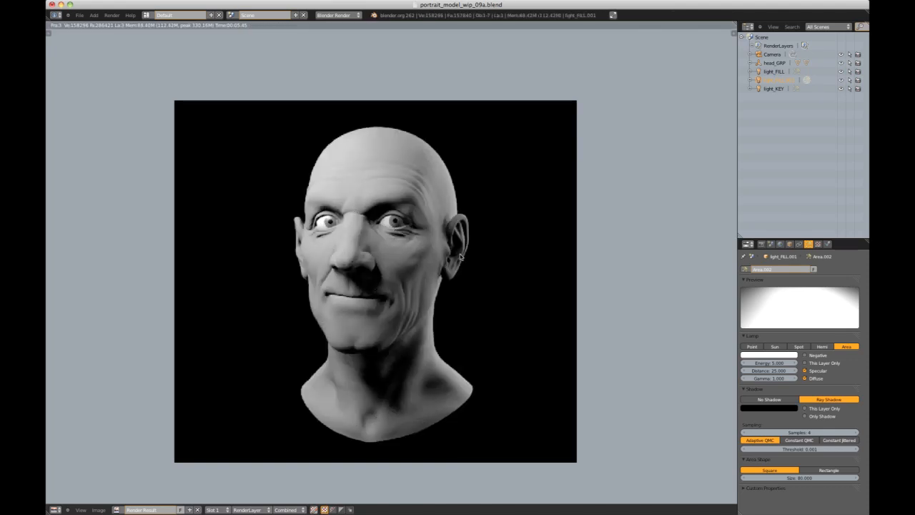
key("Escape")
Step: Set the duplicated fill light's energy to 10 and render the head
left_click(761, 362)
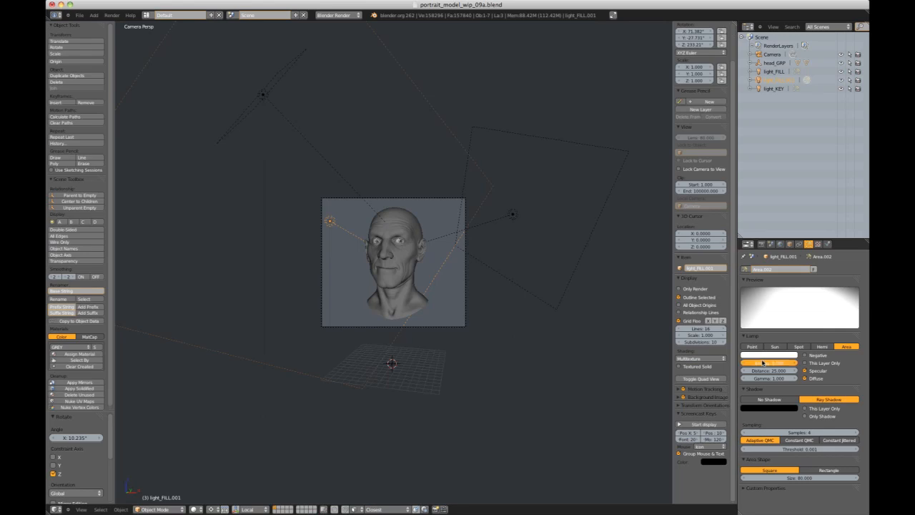
type("10")
key("Return")
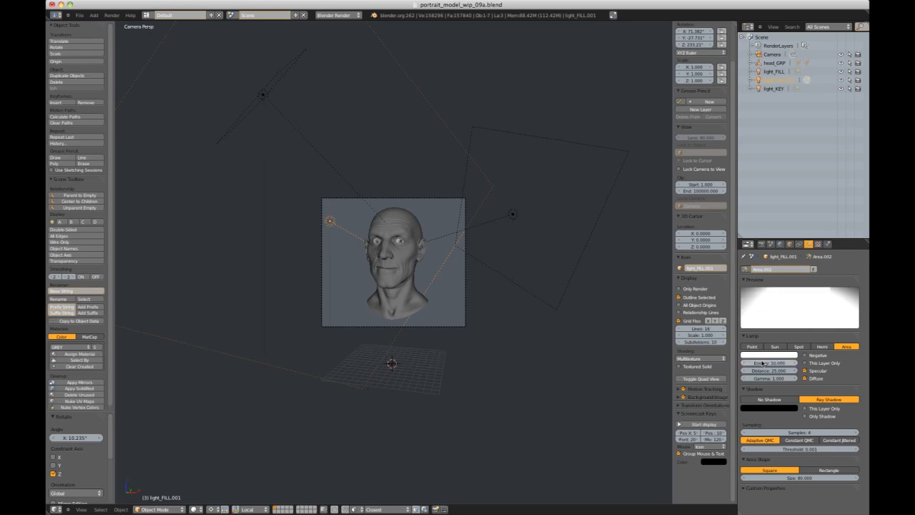
left_click(112, 16)
left_click(118, 24)
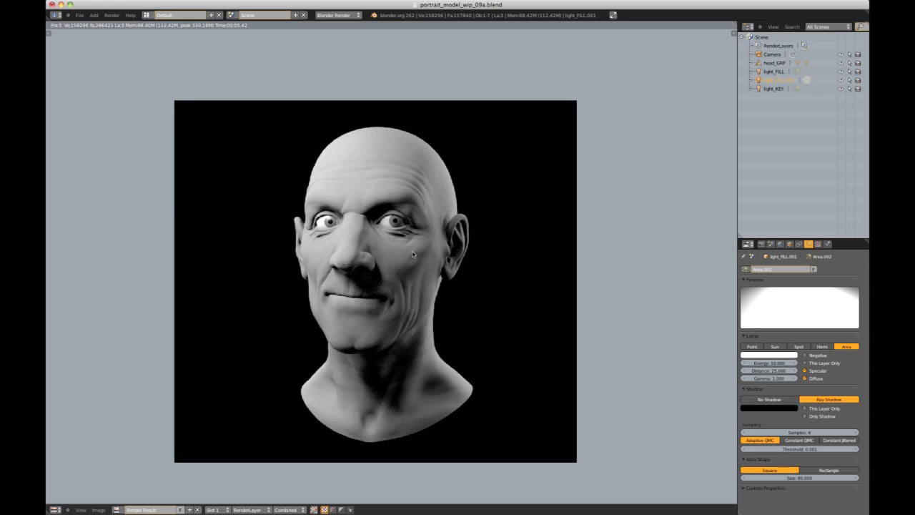
key("Escape")
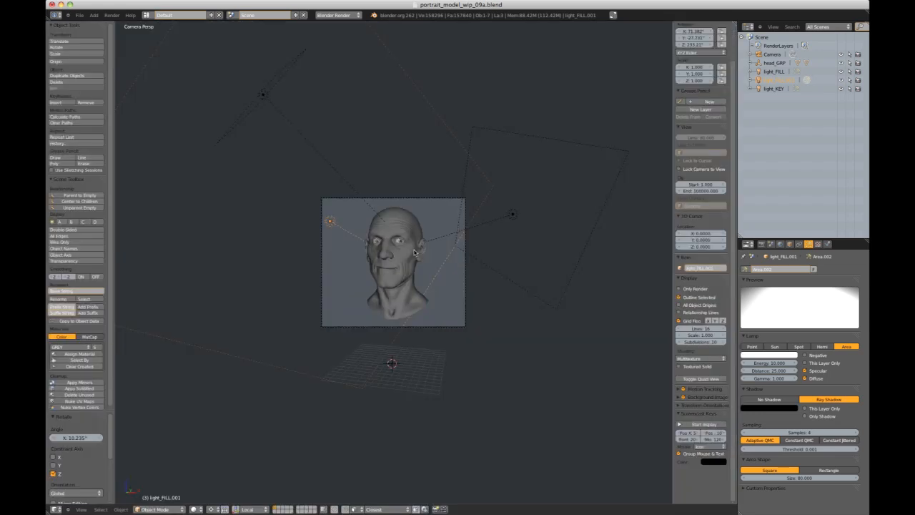
Step: Rotate the duplicated fill light about 4.6° further around the global Z axis and render the head again
key("r")
left_click(476, 170)
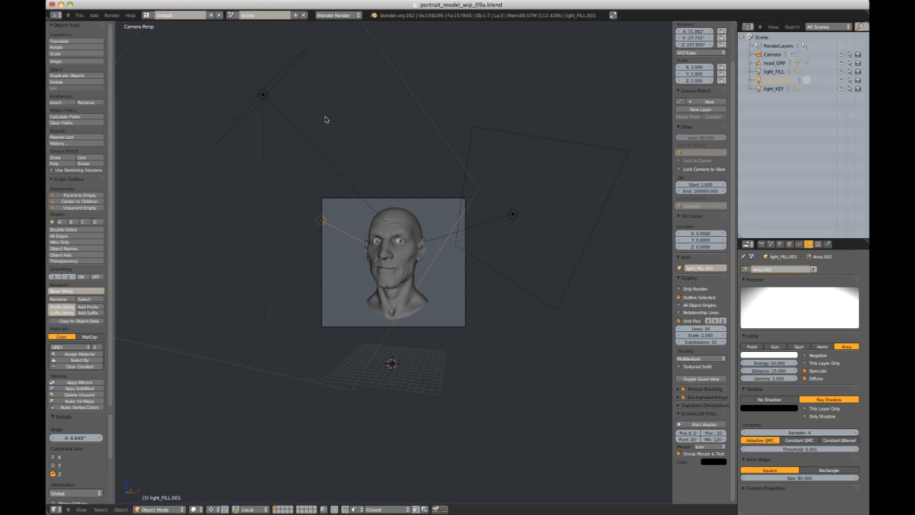
left_click(113, 15)
left_click(136, 26)
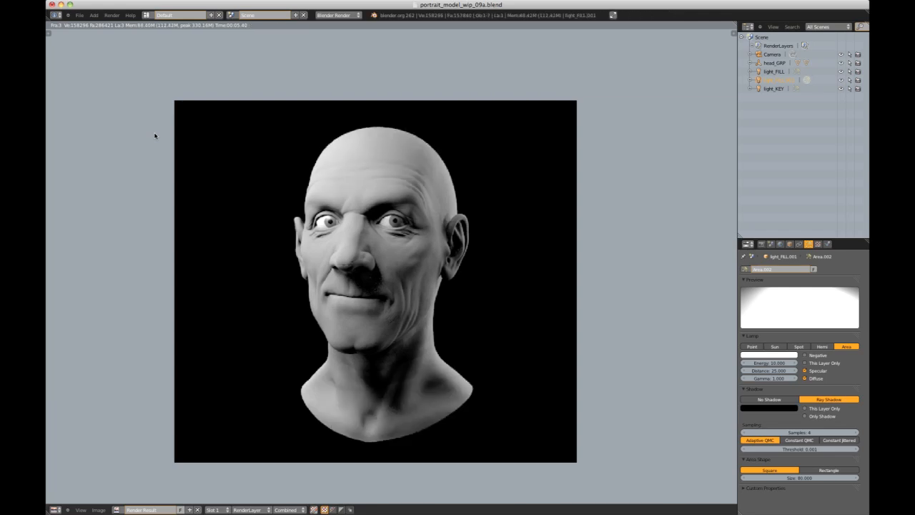
key("Escape")
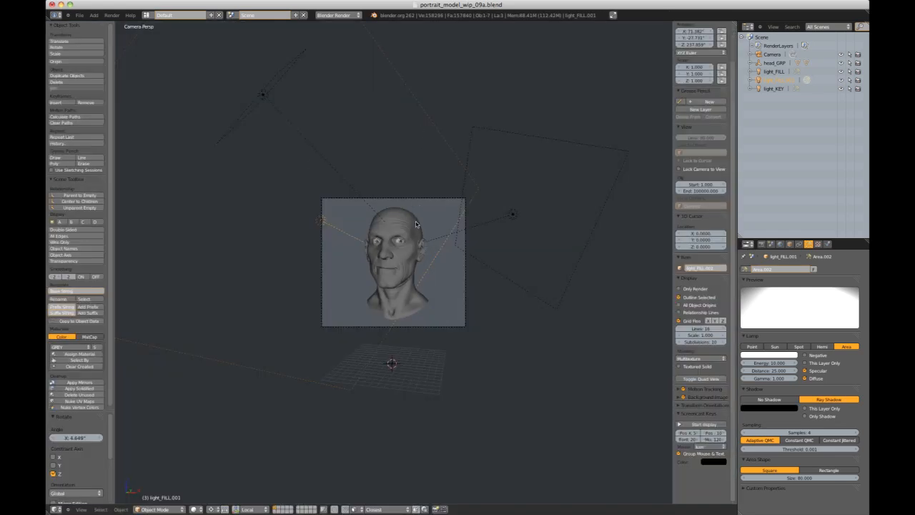
Step: Select the head and assign the existing SSS_backScatter material to its first material slot
scroll(416, 224, "up", 4)
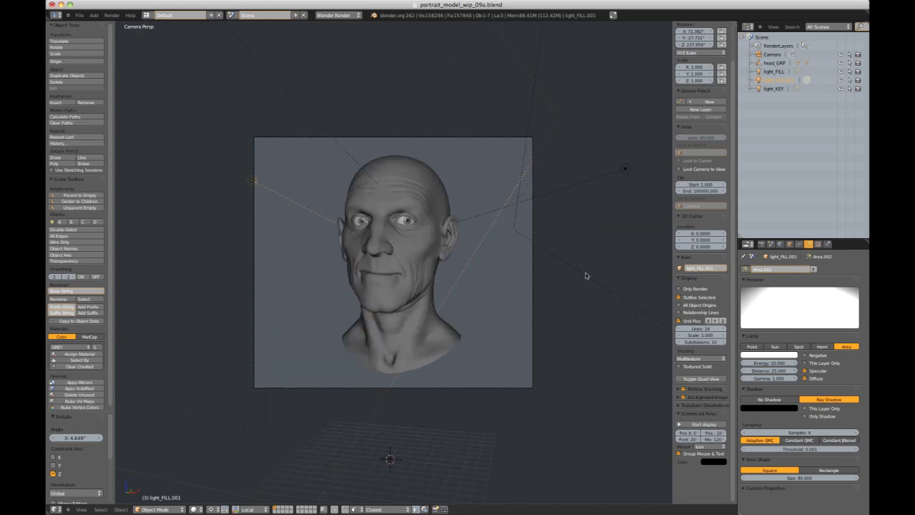
right_click(415, 160)
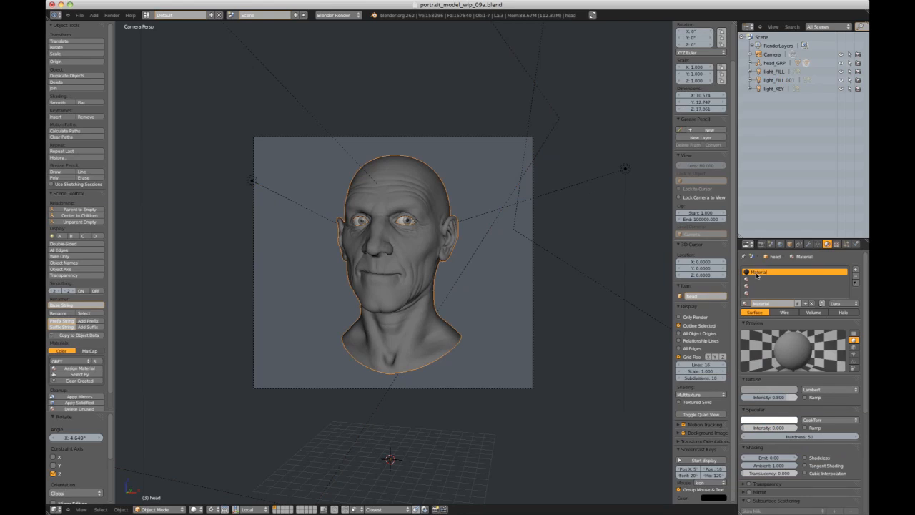
left_click(747, 303)
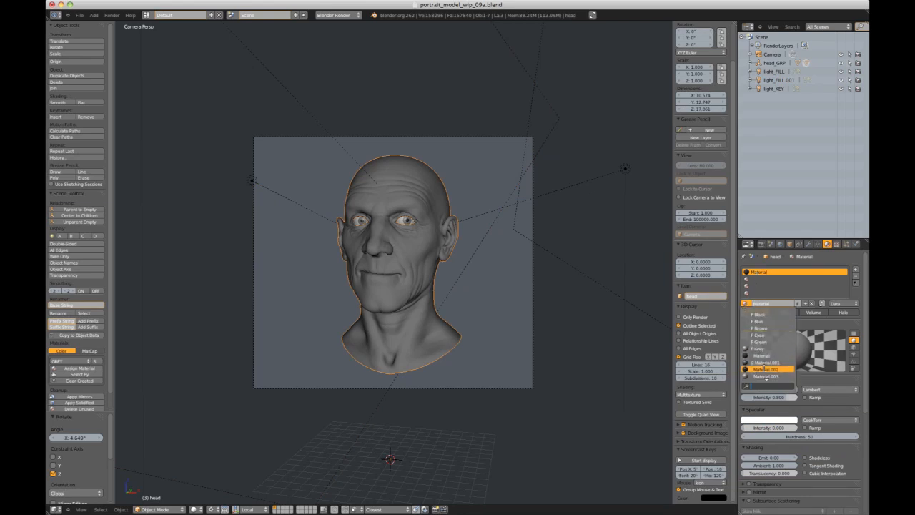
scroll(761, 371, "down", 3)
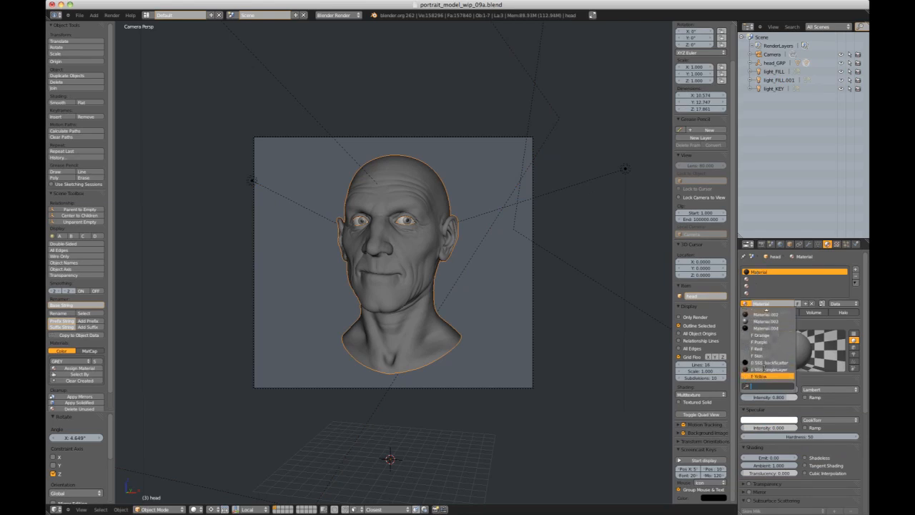
left_click(761, 363)
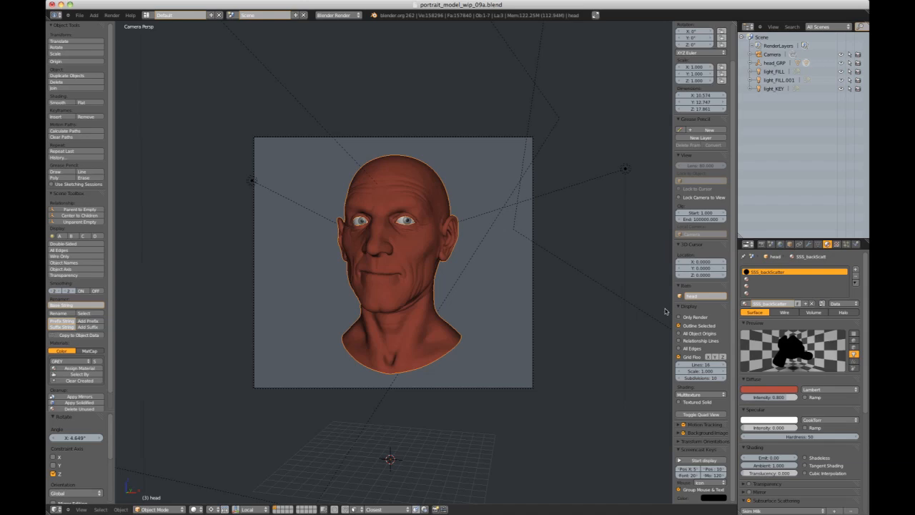
Step: Render the head with the back-scatter material and examine the ears and edges up close
left_click(112, 15)
left_click(120, 24)
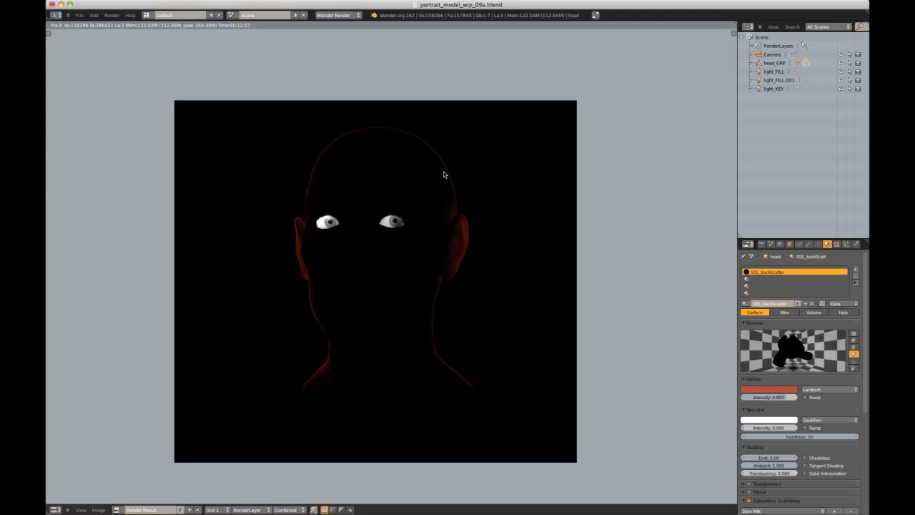
scroll(443, 174, "up", 3)
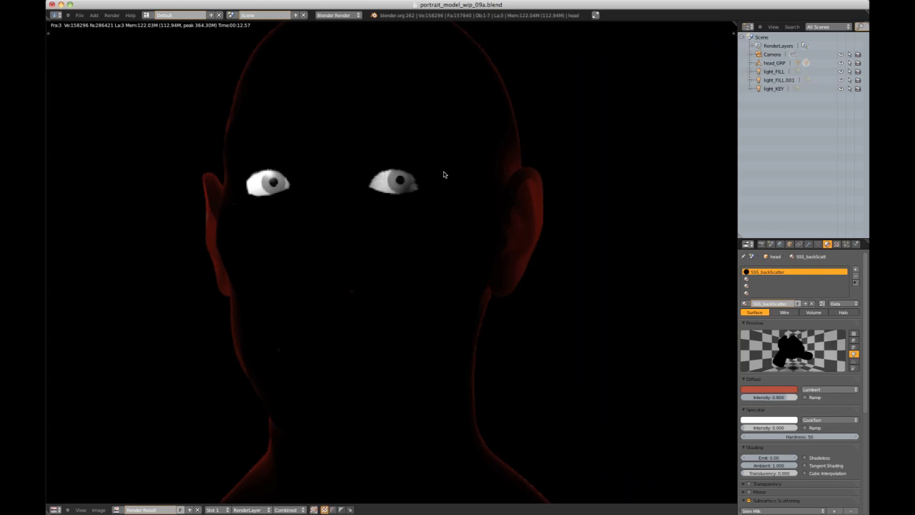
scroll(443, 174, "down", 4)
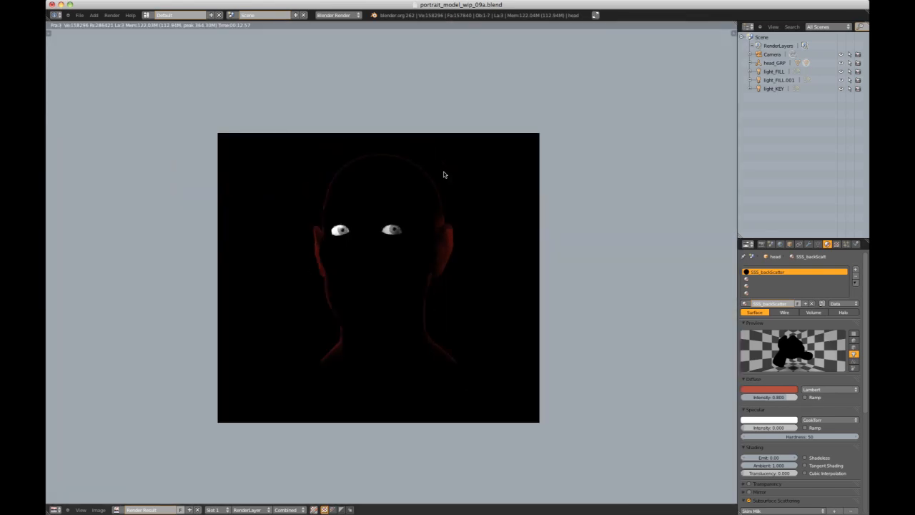
Step: Assign the existing SSS_backScatter material to the head's fourth material slot
left_click(763, 293)
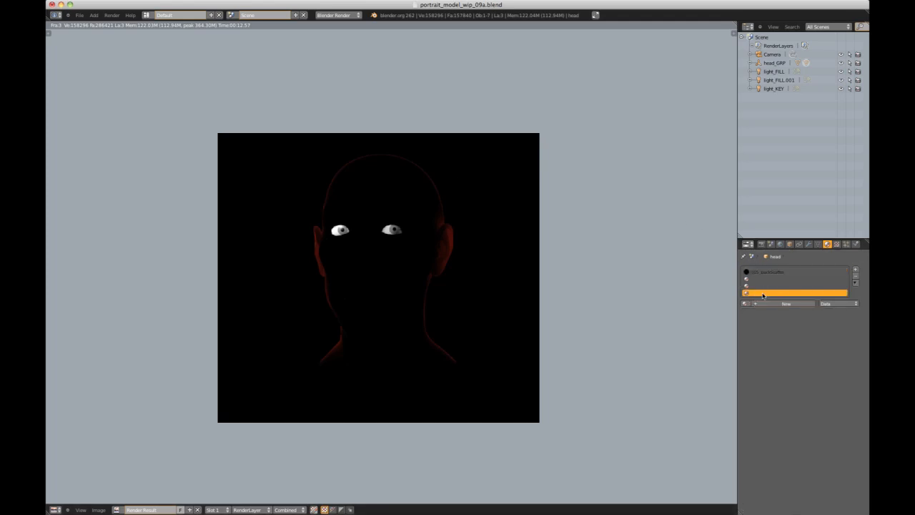
left_click(747, 305)
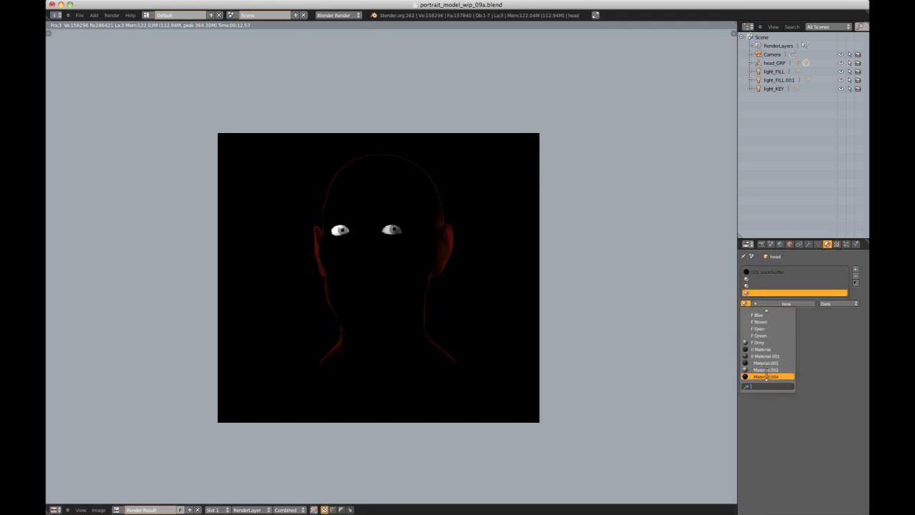
left_click(769, 370)
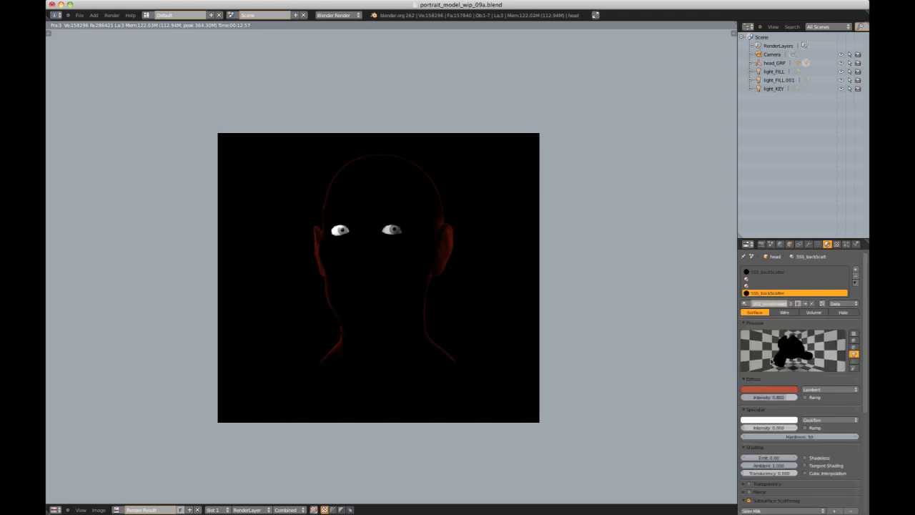
Step: Duplicate the back-scatter material in the head's first material slot and name the copy SSS_subDermal
left_click(762, 273)
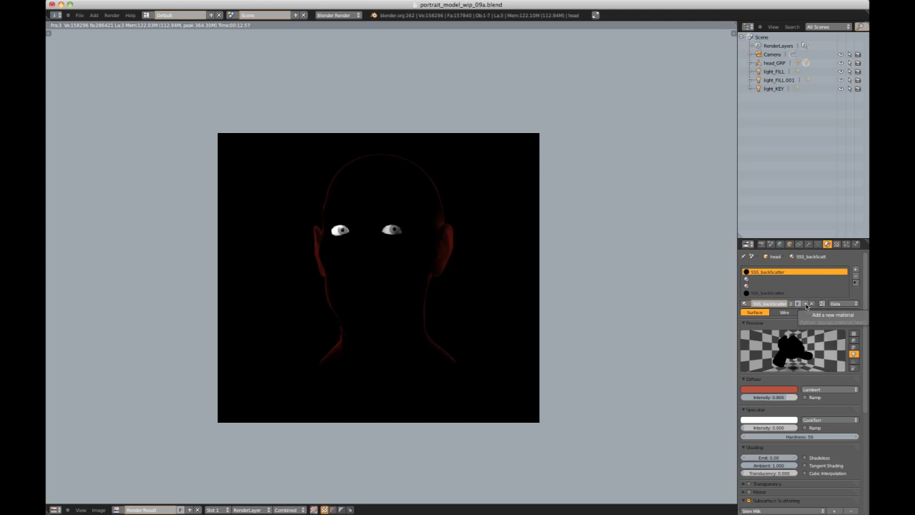
left_click(806, 304)
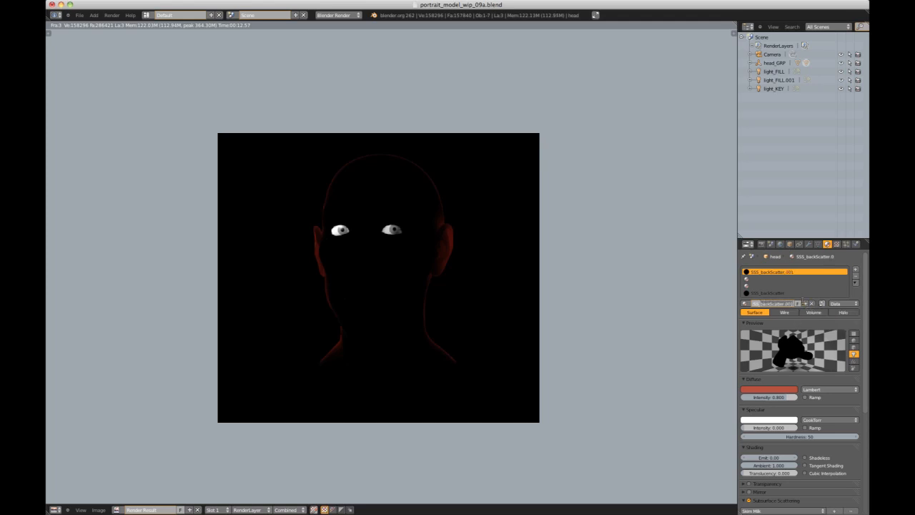
type("SSS_subDermal")
key("Return")
Step: Change the SSS_subDermal diffuse colour to a brighter yellow-orange with a hue of about 0.073
left_click(787, 390)
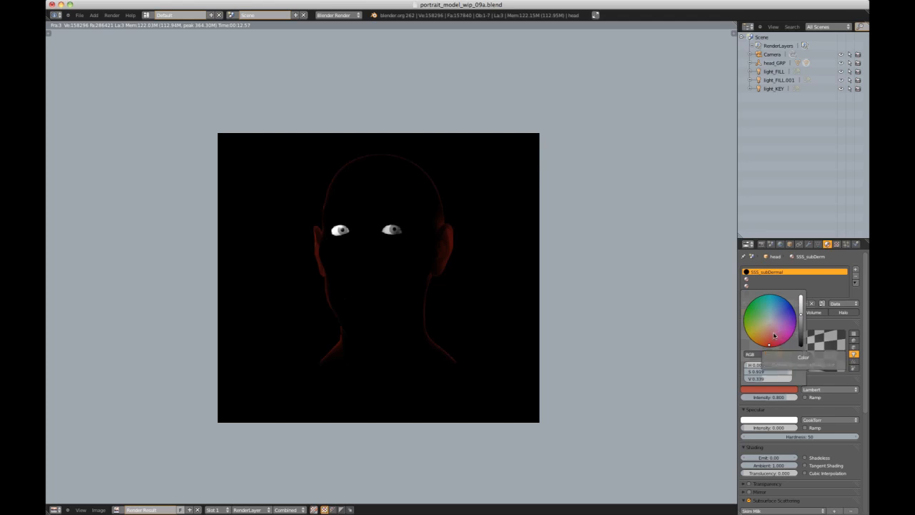
left_click(764, 343)
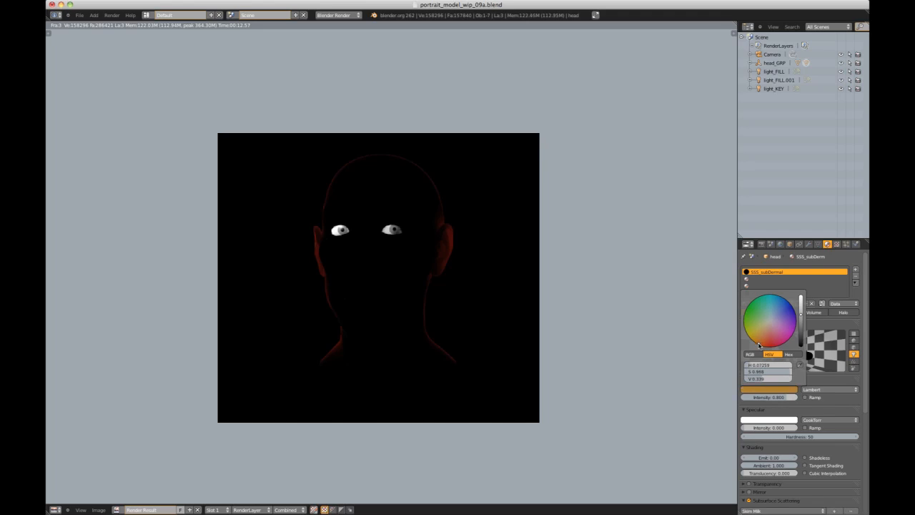
left_click(760, 344)
left_click_drag(801, 316, 801, 306)
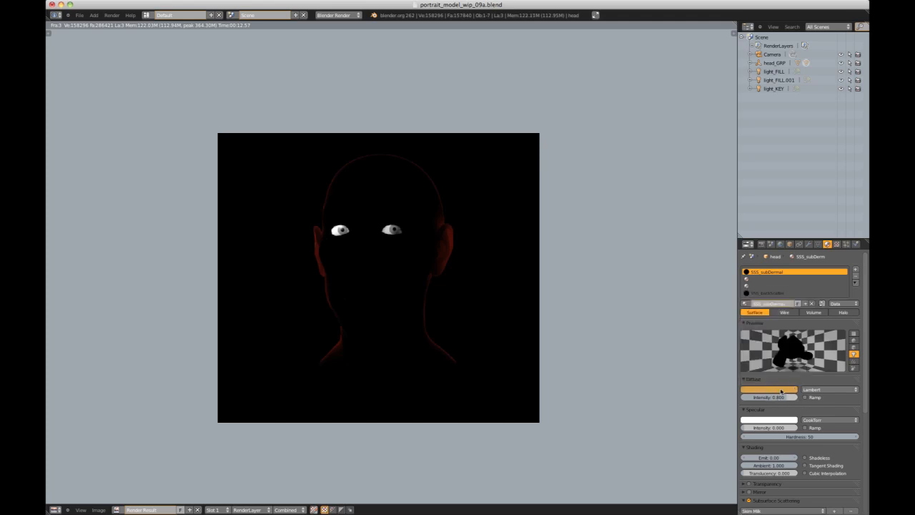
Step: Set the SSS_subDermal scattering weights to 1.000 for front and 0.000 for back
scroll(833, 420, "down", 2)
scroll(833, 420, "down", 4)
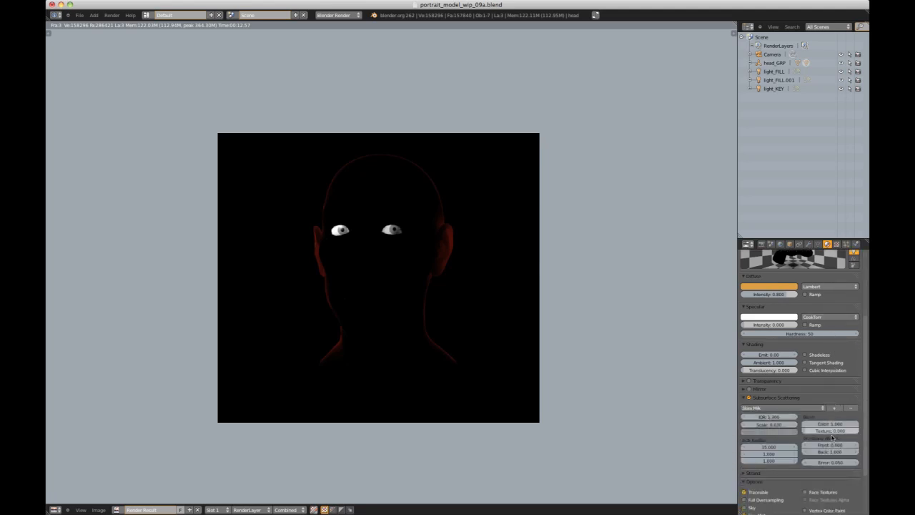
left_click(830, 445)
key("Return")
left_click_drag(853, 455, 773, 456)
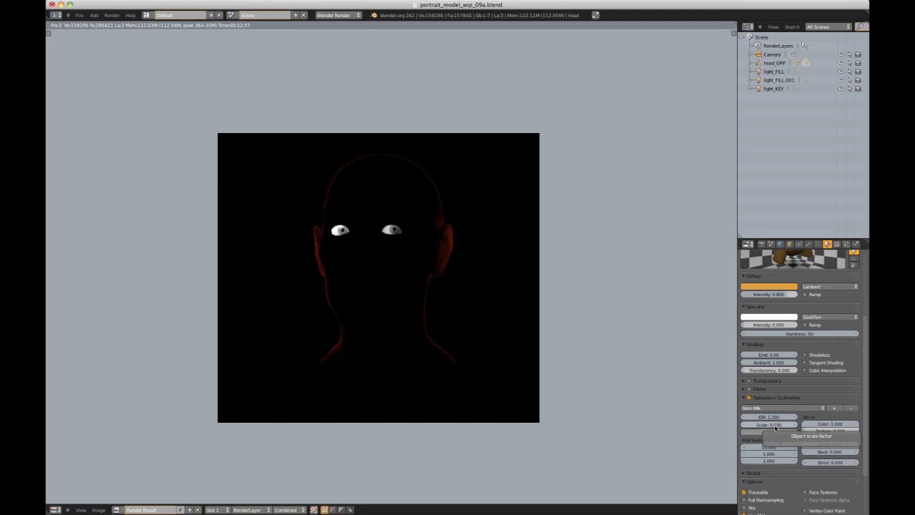
Step: Set the red value of the SSS_subDermal RGB radius to 5.000
left_click(775, 447)
type("1")
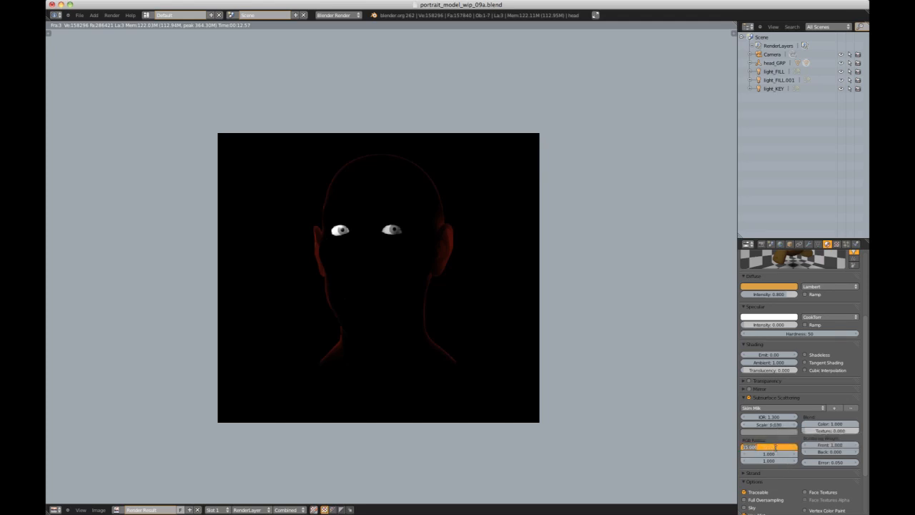
type("5")
key("Return")
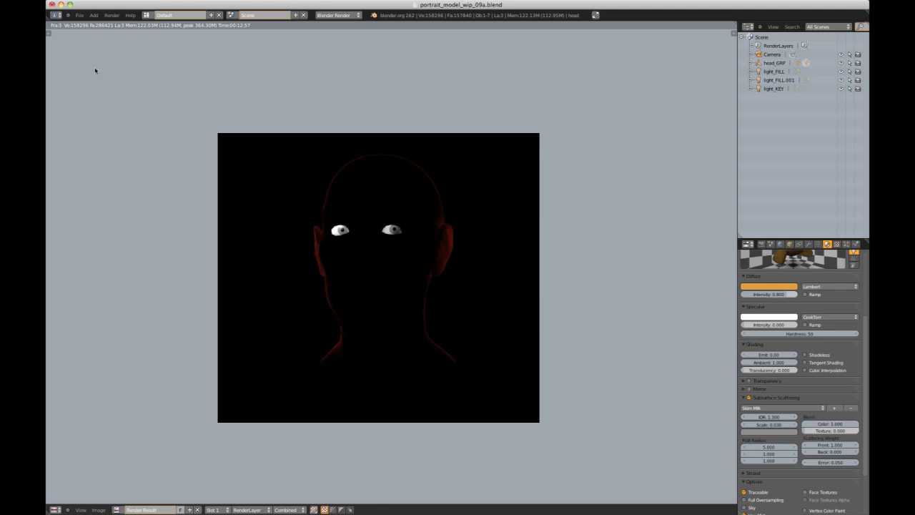
Step: Render the head into Slot 2 and examine the scattering around the eyes, nose and mouth up close
left_click(110, 14)
left_click(212, 510)
left_click(215, 484)
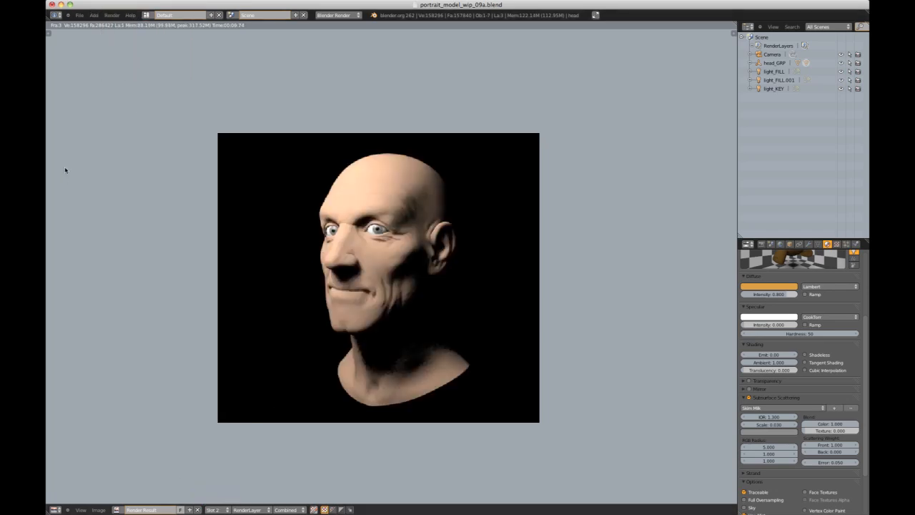
left_click(112, 15)
left_click(116, 24)
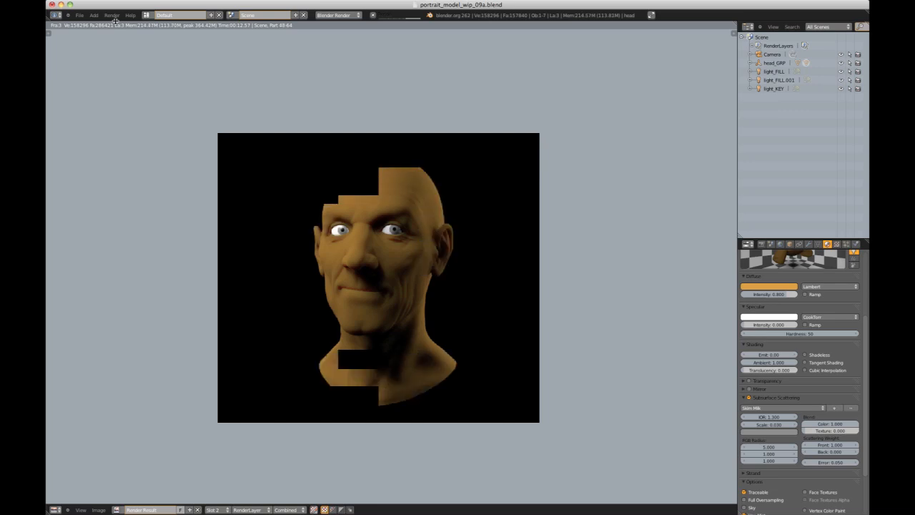
scroll(393, 206, "up", 4)
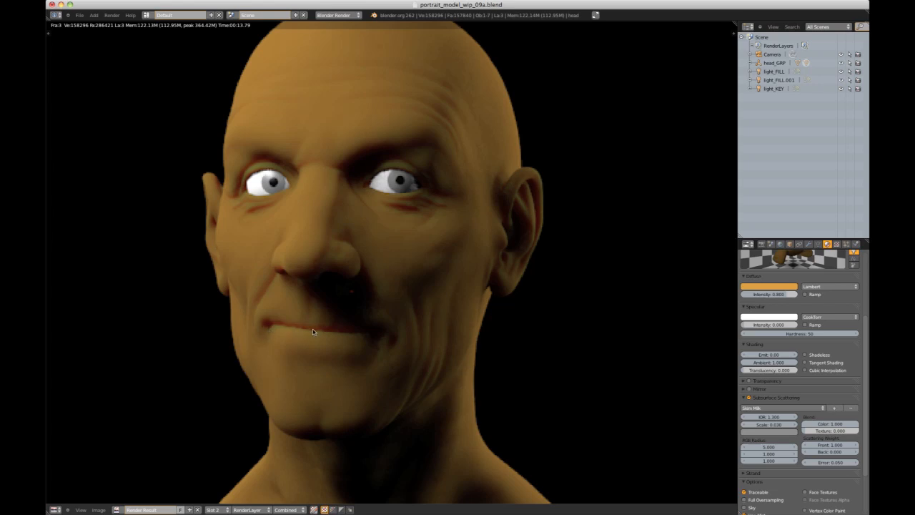
scroll(262, 229, "up", 2)
middle_click_drag(338, 133, 317, 209)
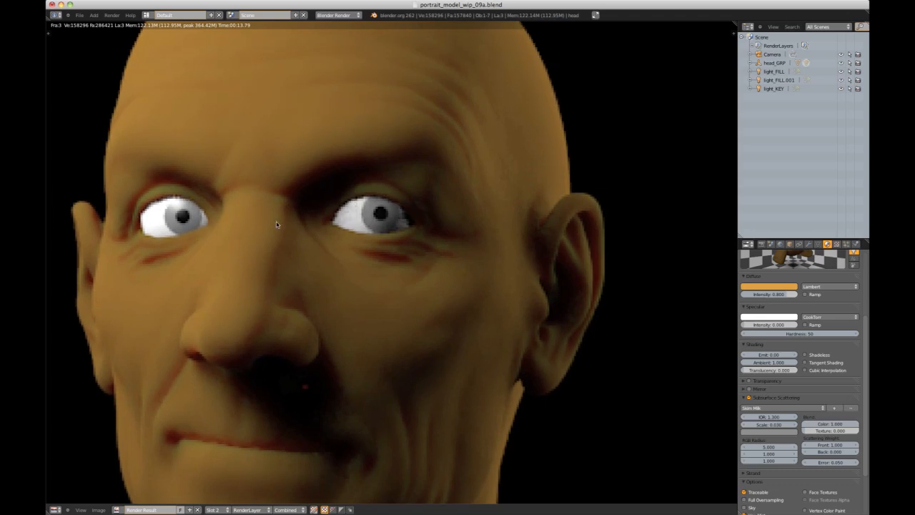
scroll(281, 225, "down", 3)
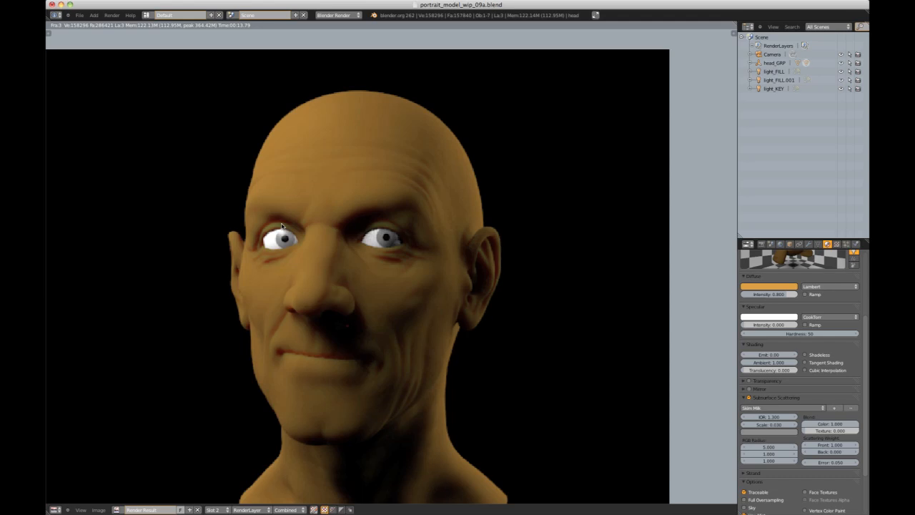
Step: Set the SSS_subDermal RGB radius to 3.000 red, 2.000 green and 2.000 blue
left_click(766, 446)
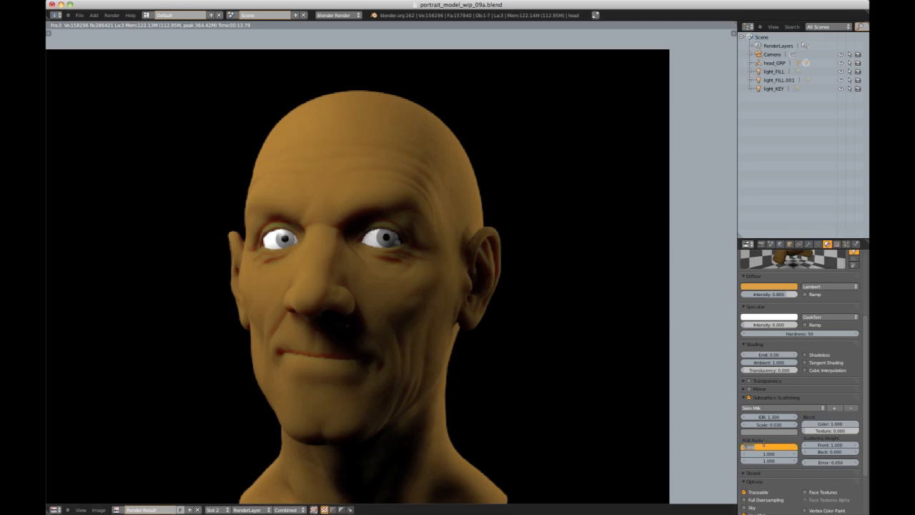
type("1")
key("Tab")
type("2")
key("Tab")
type("2")
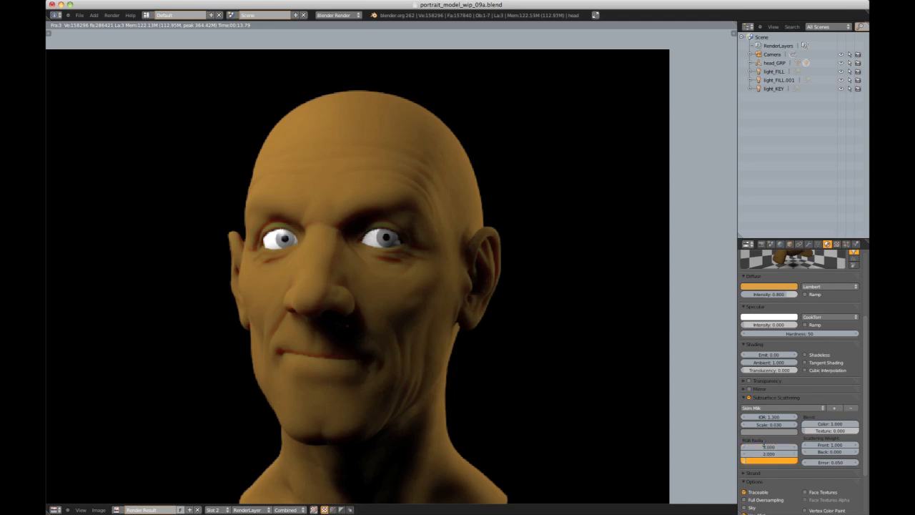
key("Return")
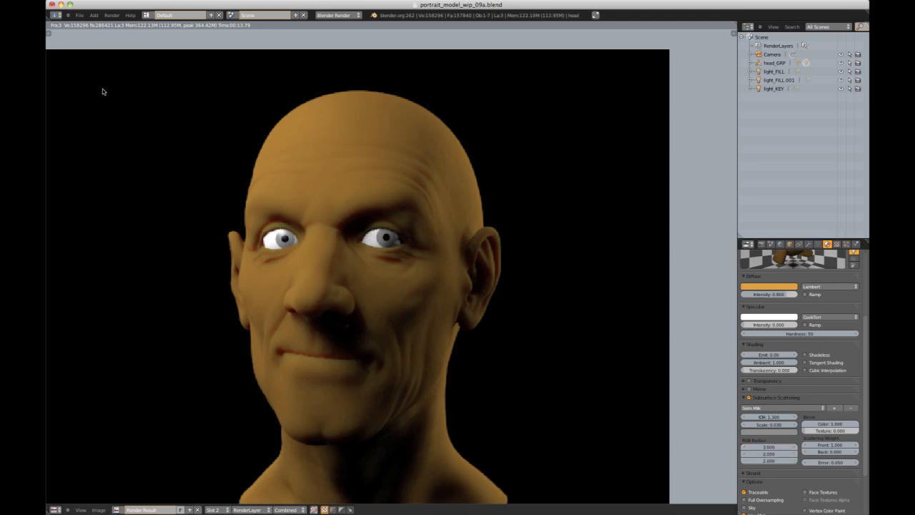
Step: Render the head with the new radius values into Slot 3 and examine the face up close
left_click(213, 509)
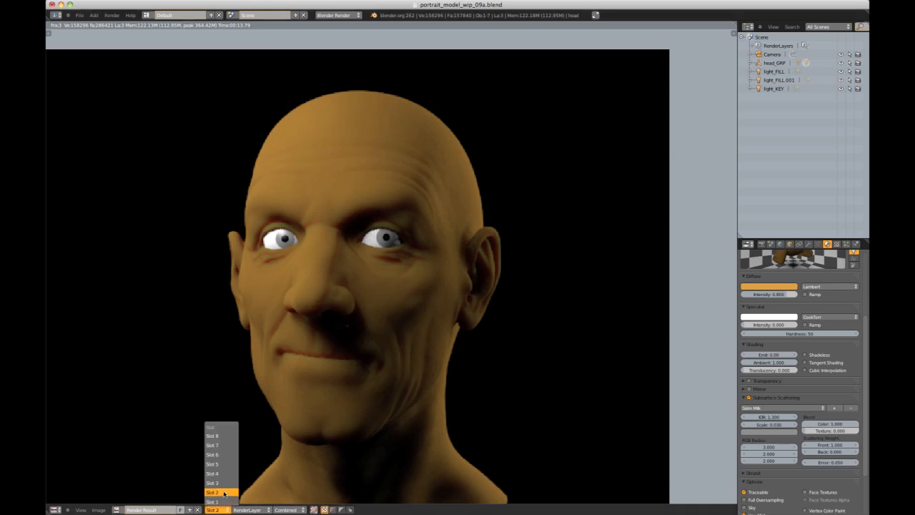
left_click(218, 482)
left_click(113, 15)
left_click(111, 23)
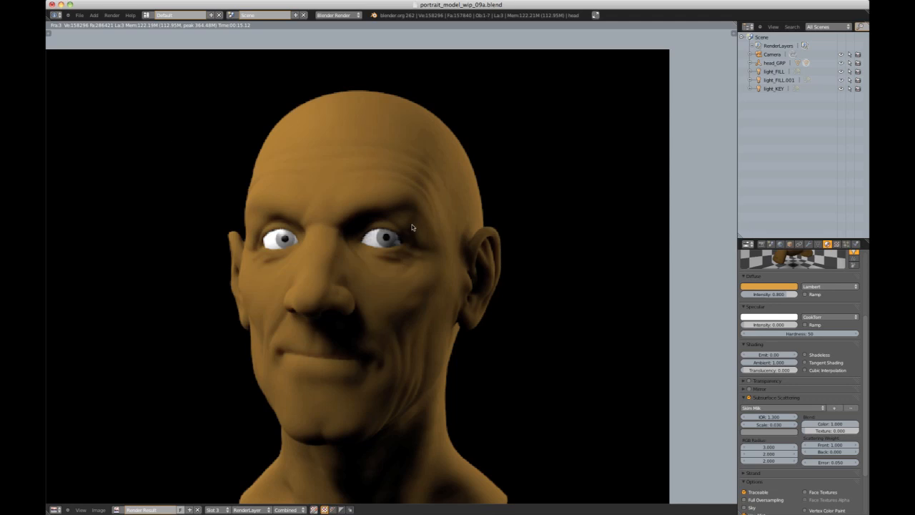
scroll(413, 227, "up", 2)
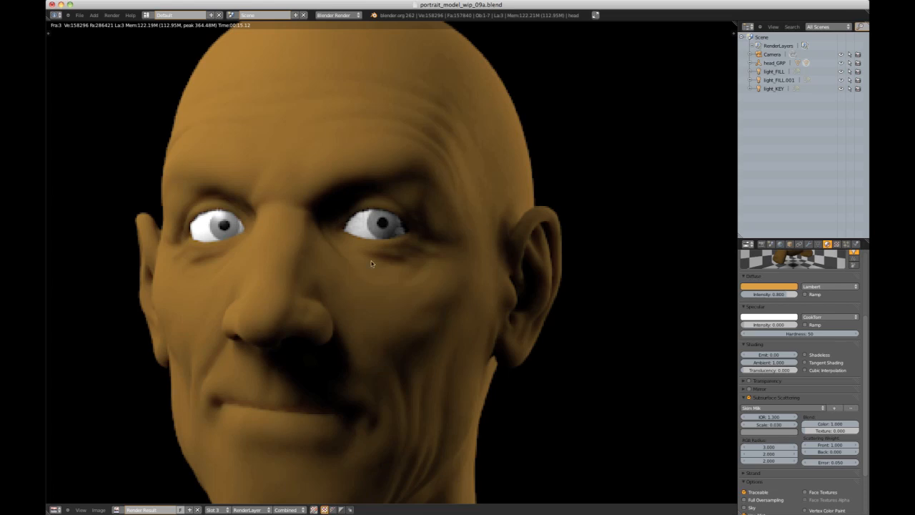
scroll(376, 256, "down", 2)
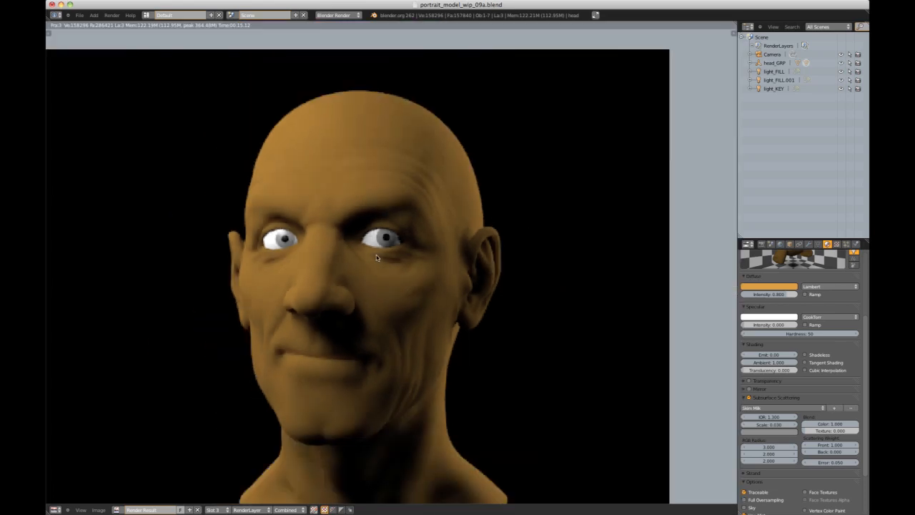
Step: Assign the existing SSS_subDermal material to the head's third material slot
scroll(813, 312, "up", 1)
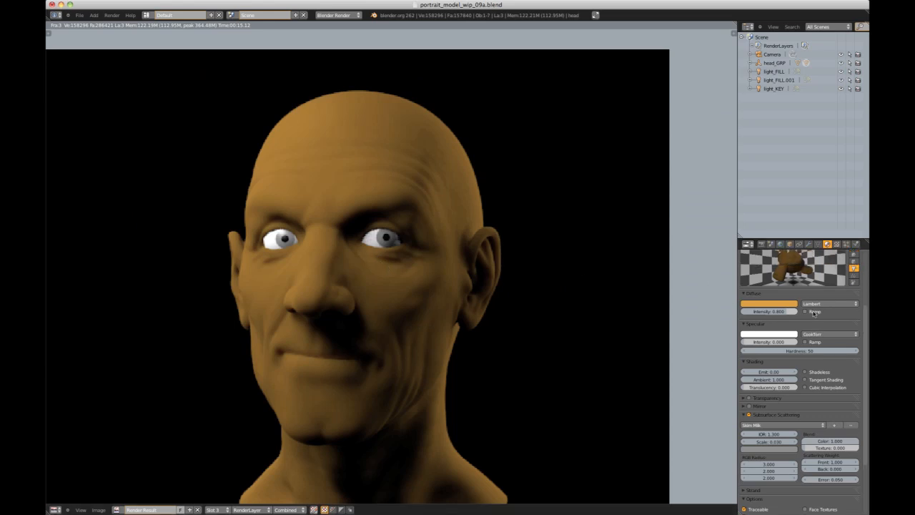
scroll(813, 313, "up", 1)
scroll(814, 313, "up", 4)
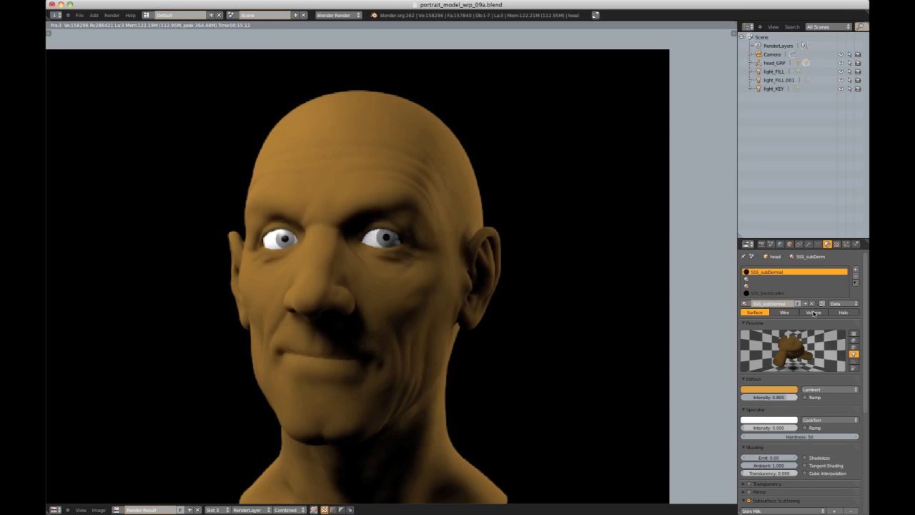
left_click(761, 287)
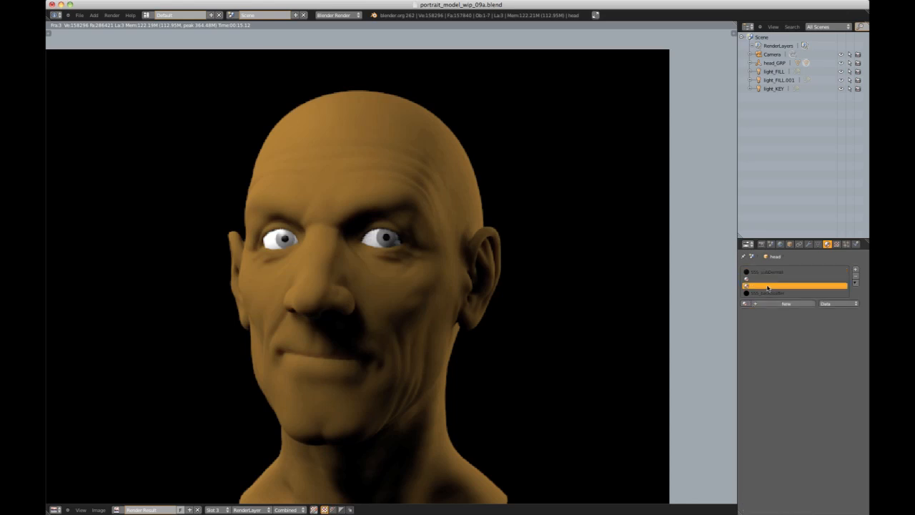
left_click(746, 304)
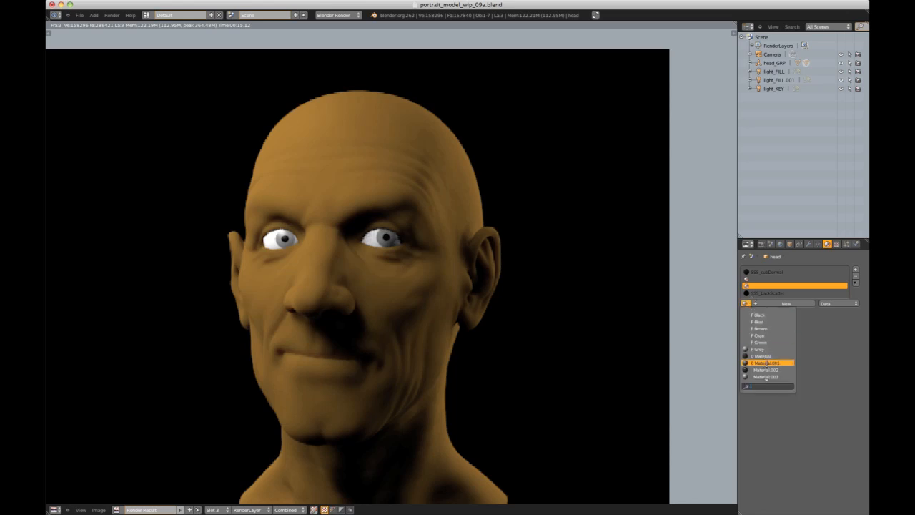
scroll(767, 363, "down", 8)
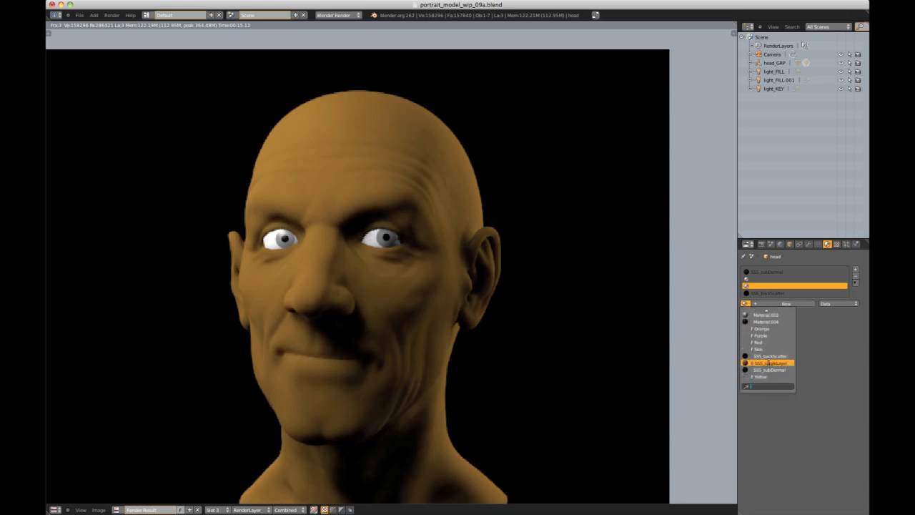
left_click(772, 369)
Step: Duplicate the sub-dermal material in the head's first material slot and name the copy SSS_epiDermal
left_click(775, 272)
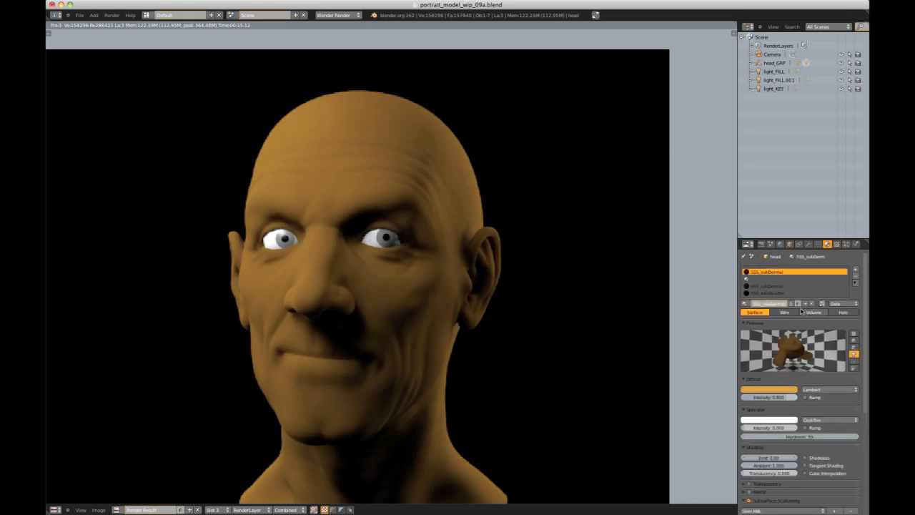
left_click(806, 304)
type("SSS_epiDermal")
key("Return")
Step: Change the SSS_epiDermal diffuse colour to a pale, desaturated pink
scroll(781, 323, "down", 2)
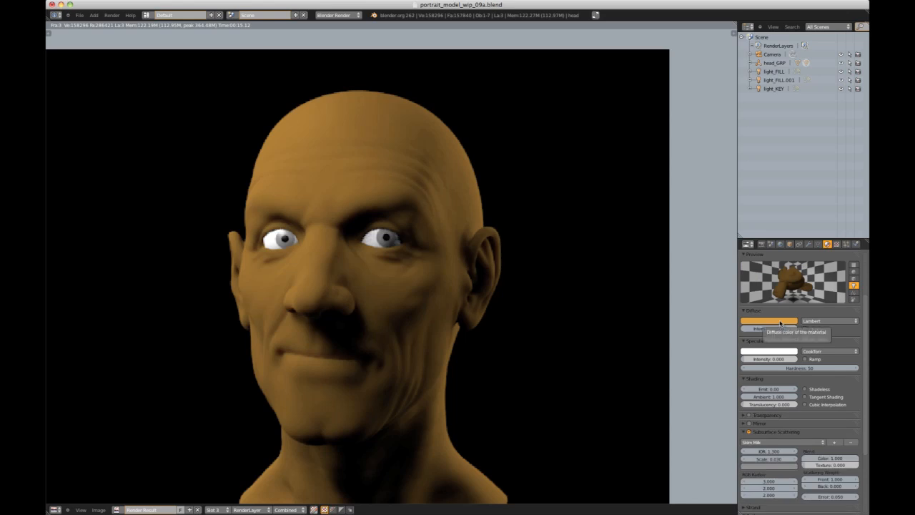
left_click(781, 322)
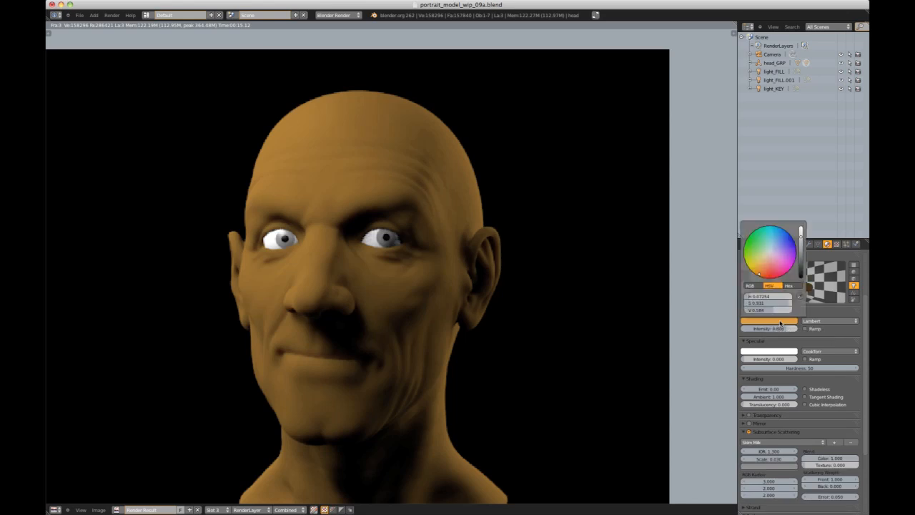
left_click(773, 259)
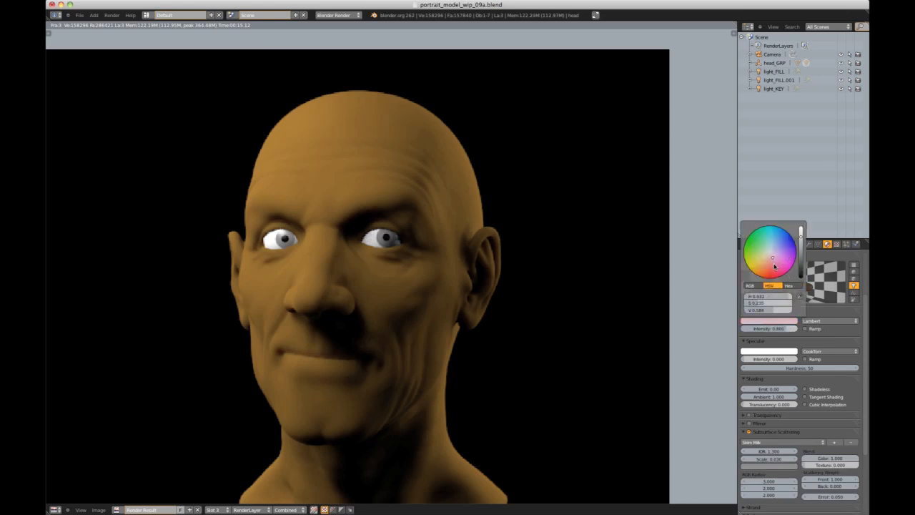
left_click(773, 260)
left_click(801, 245)
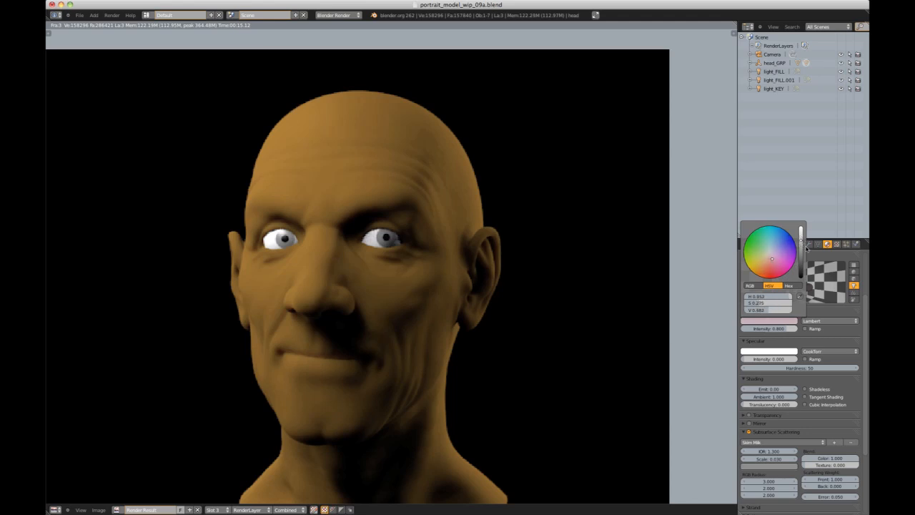
left_click(781, 320)
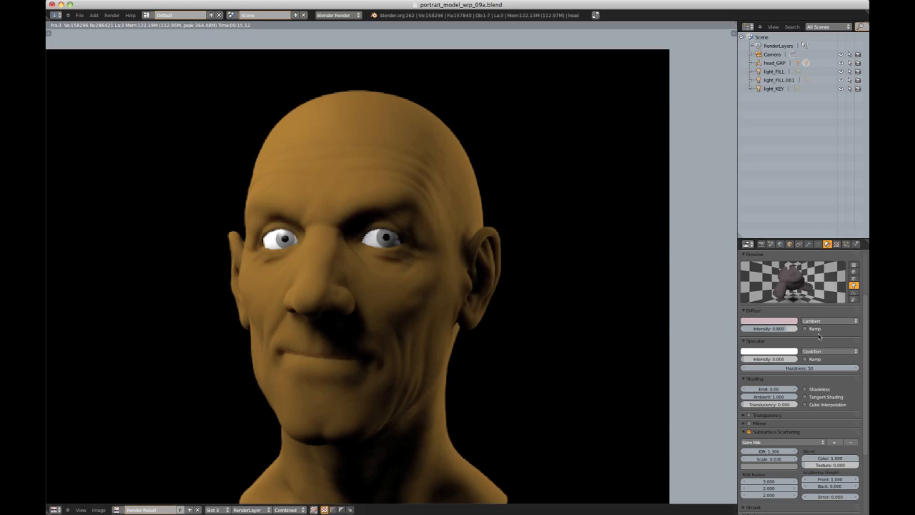
Step: Set the SSS_epiDermal material's subsurface scattering RGB radius to 2, 1 and 1
scroll(864, 284, "up", 3)
scroll(865, 282, "up", 1)
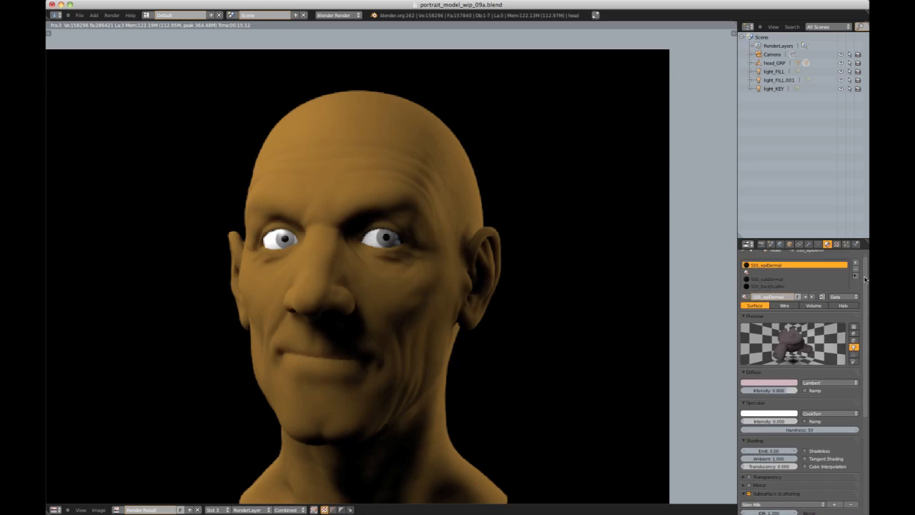
scroll(864, 283, "down", 5)
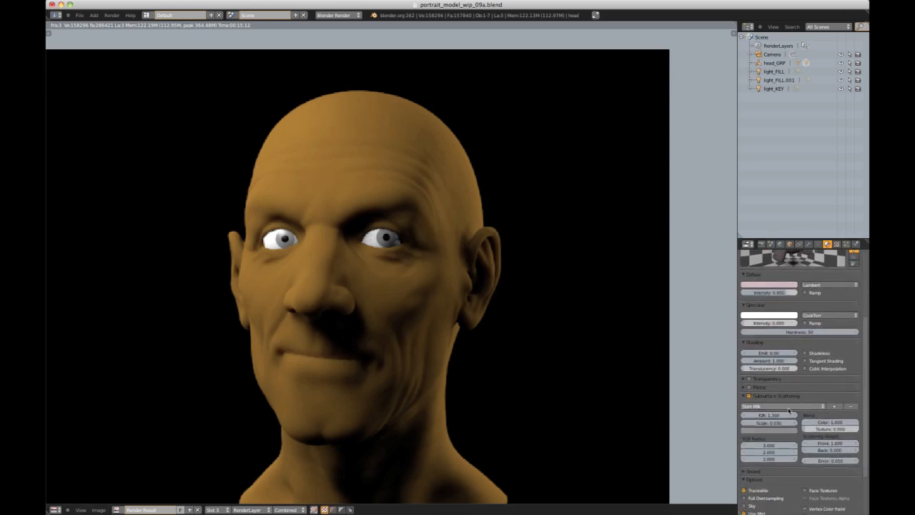
left_click(767, 445)
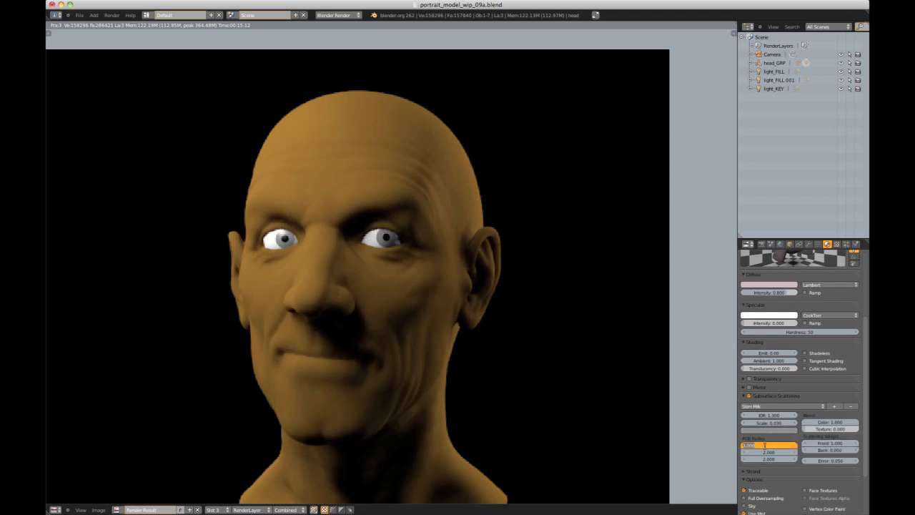
key("BackSpace")
type("2")
key("Tab")
type("1.5")
key("Tab")
type("1")
key("Return")
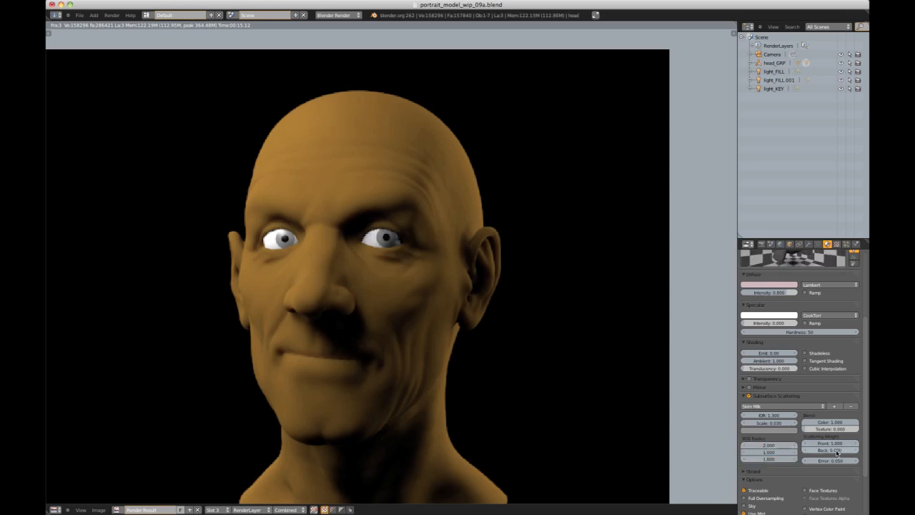
Step: Render the head with the epidermal material into Slot 4 and examine the eyes, nose and mouth up close
left_click(112, 15)
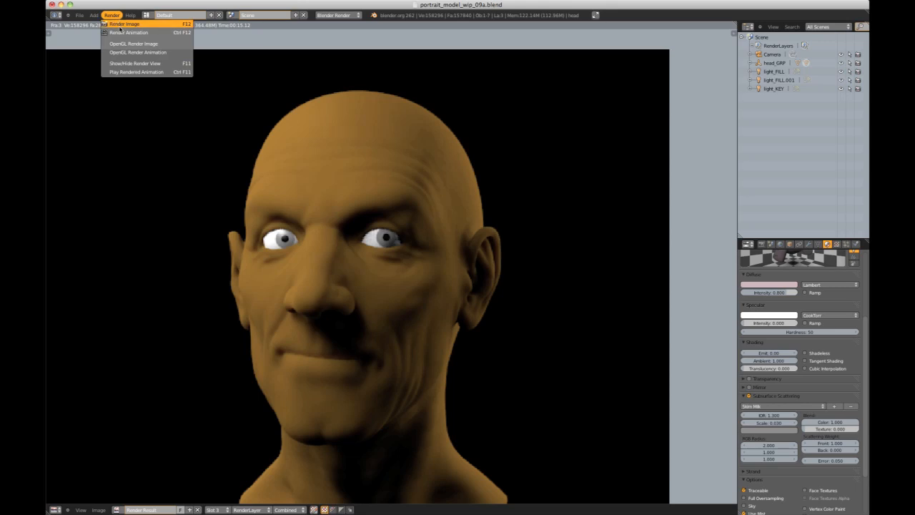
left_click(213, 509)
left_click(220, 476)
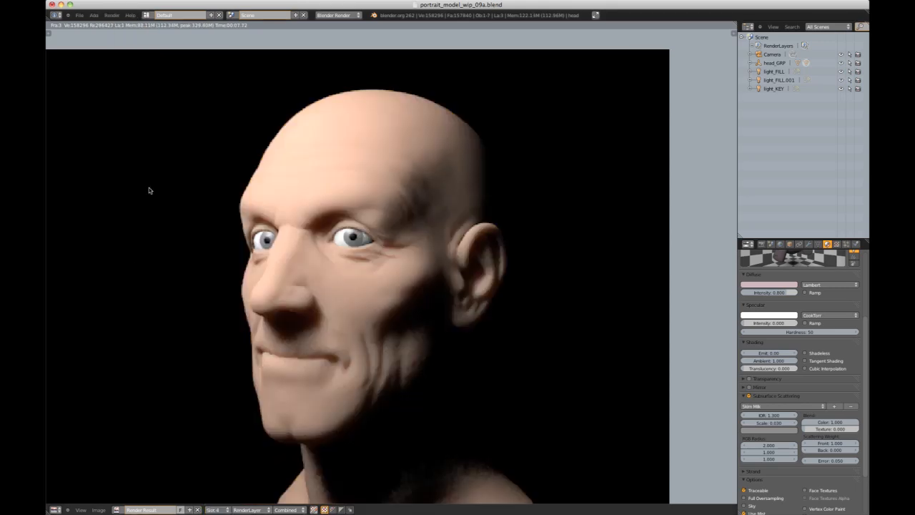
left_click(112, 15)
left_click(125, 25)
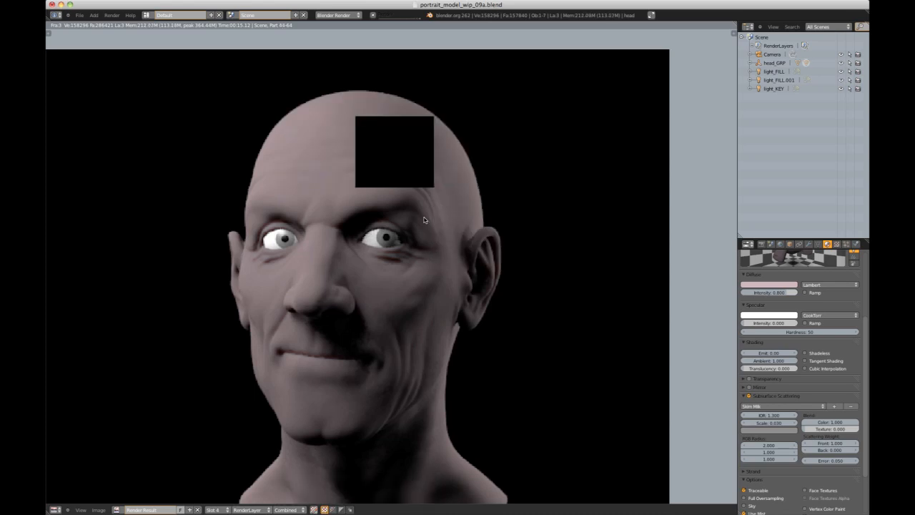
scroll(424, 220, "up", 4)
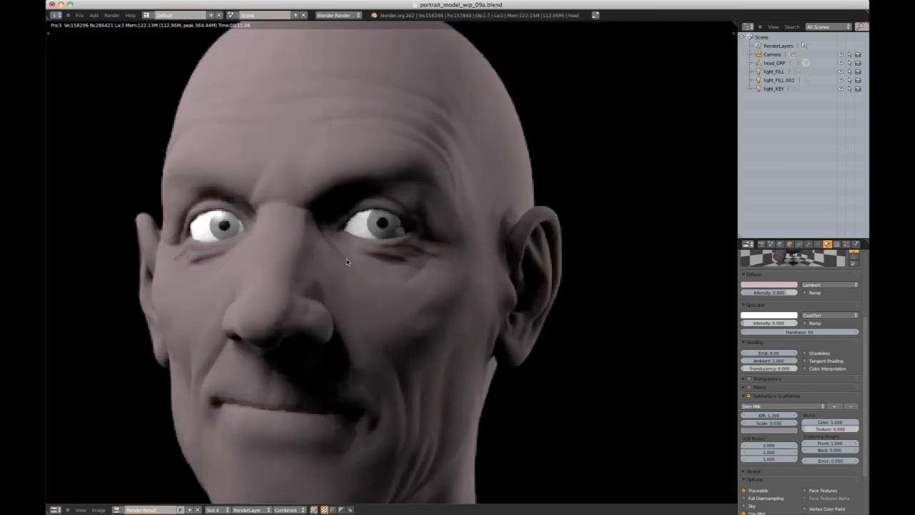
scroll(287, 255, "down", 4)
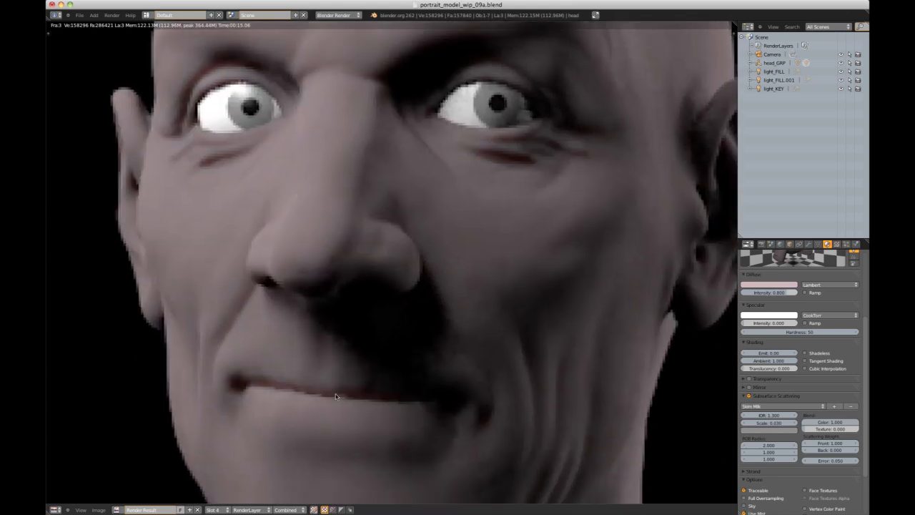
scroll(399, 305, "down", 5)
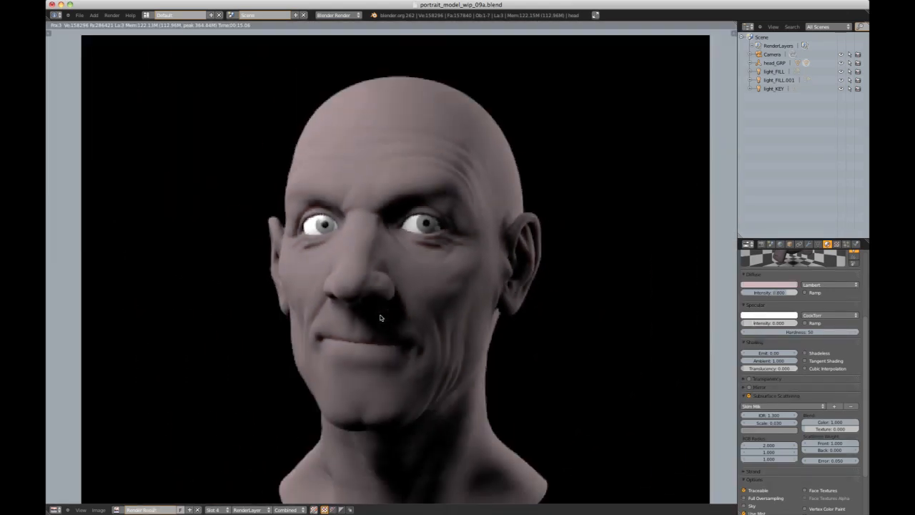
middle_click_drag(426, 272, 394, 246)
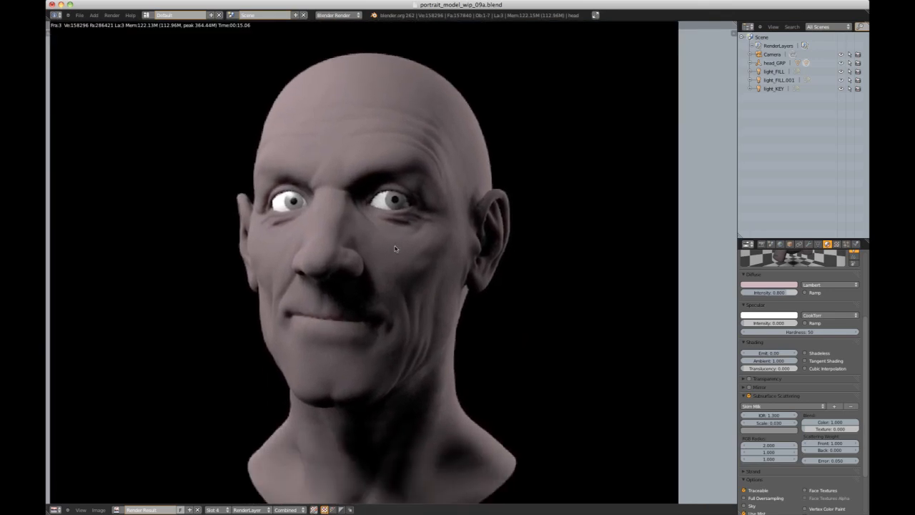
scroll(395, 246, "down", 2)
scroll(394, 246, "up", 1)
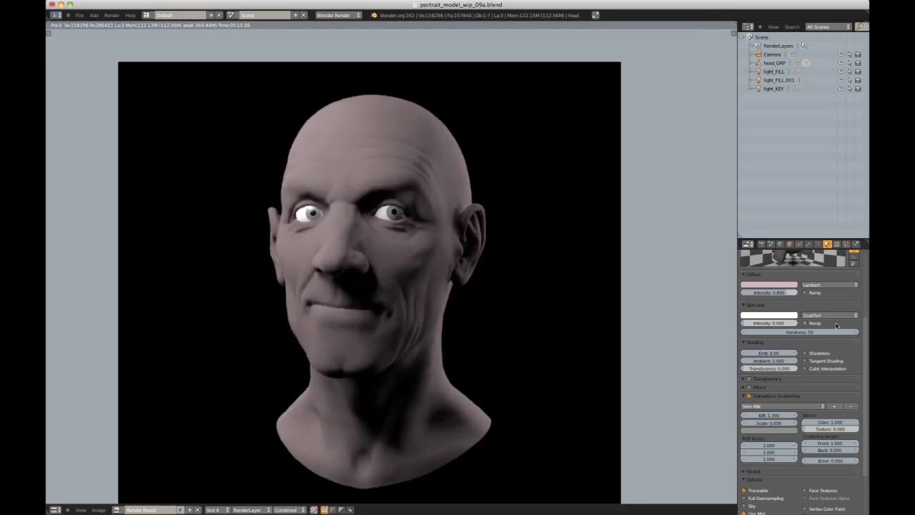
Step: Assign the existing SSS_epiDermal material to the head's empty second material slot
left_click_drag(865, 372, 865, 246)
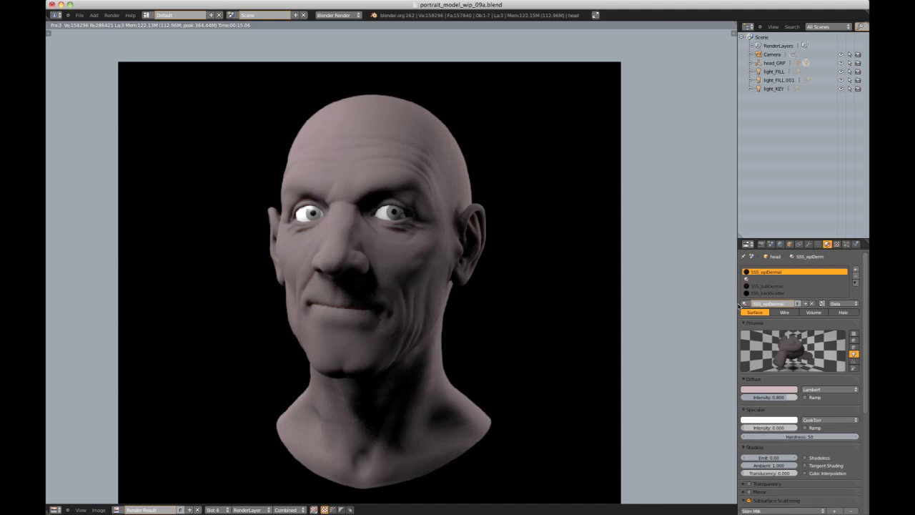
left_click(762, 280)
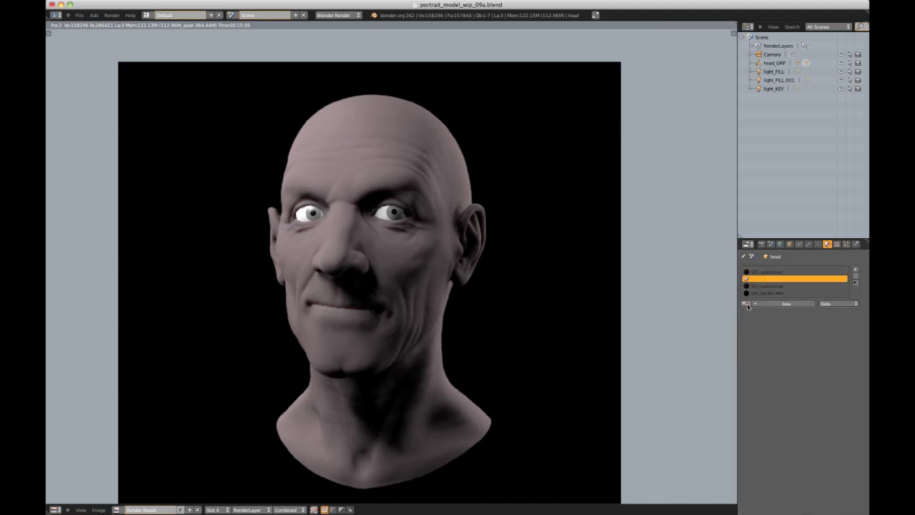
left_click(745, 303)
scroll(766, 377, "down", 8)
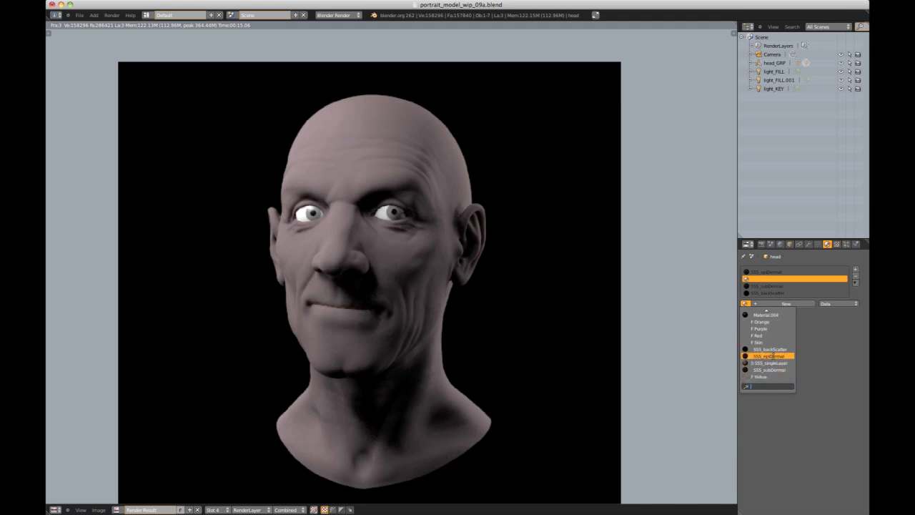
left_click(771, 355)
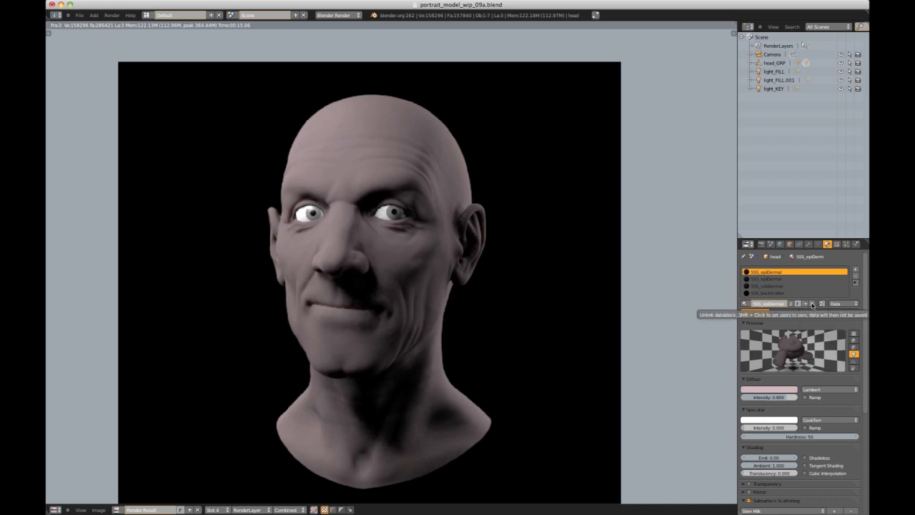
Step: Replace the material in the head's first slot with a new node-based material named SSS_triLayer
left_click(812, 305)
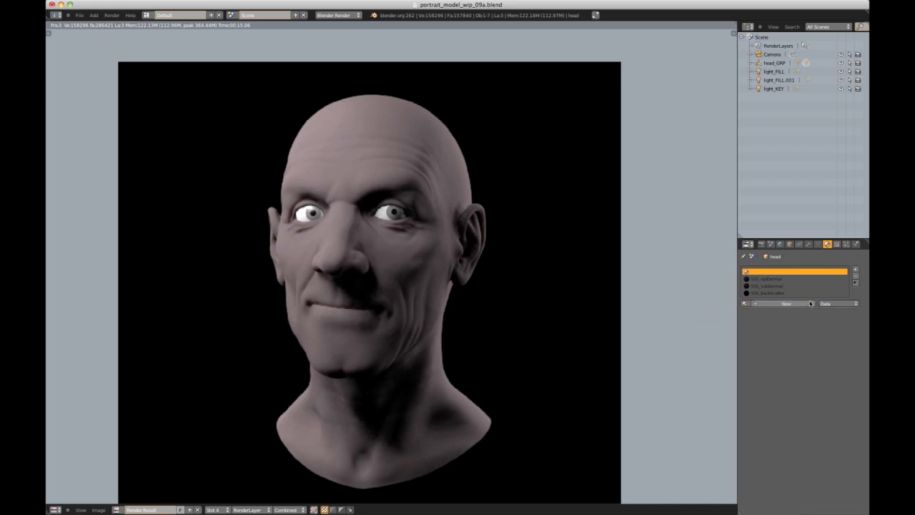
left_click(768, 306)
left_click(771, 303)
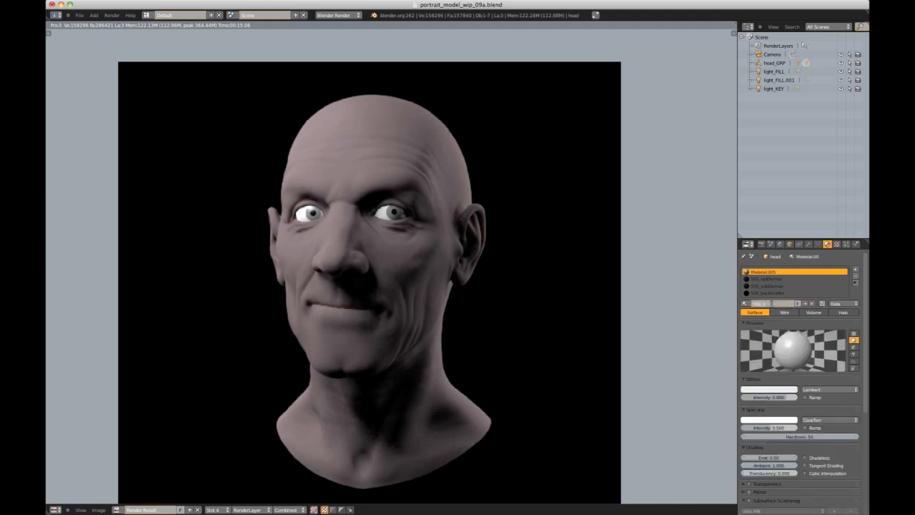
type("SSS_triLayer")
key("Return")
left_click(823, 304)
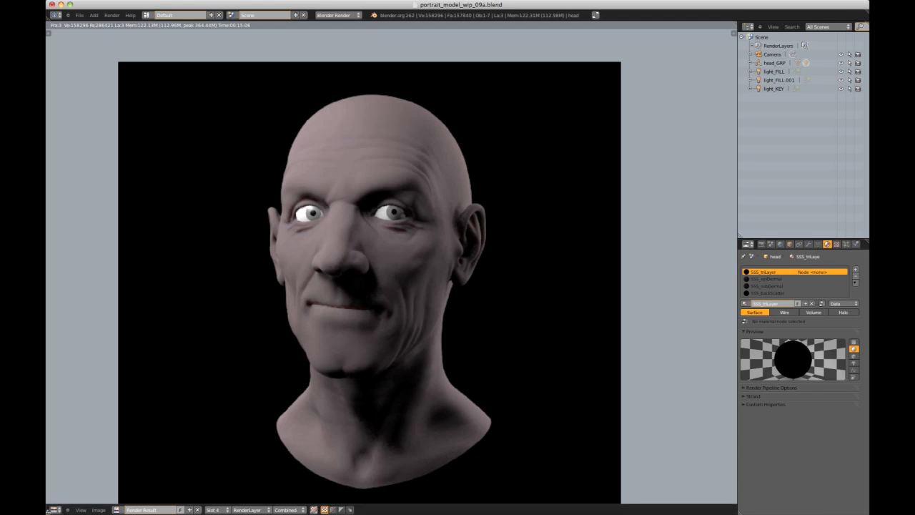
Step: Split the render view vertically into two areas and turn the new one into a Node Editor
left_click_drag(47, 510, 413, 461)
left_click(54, 509)
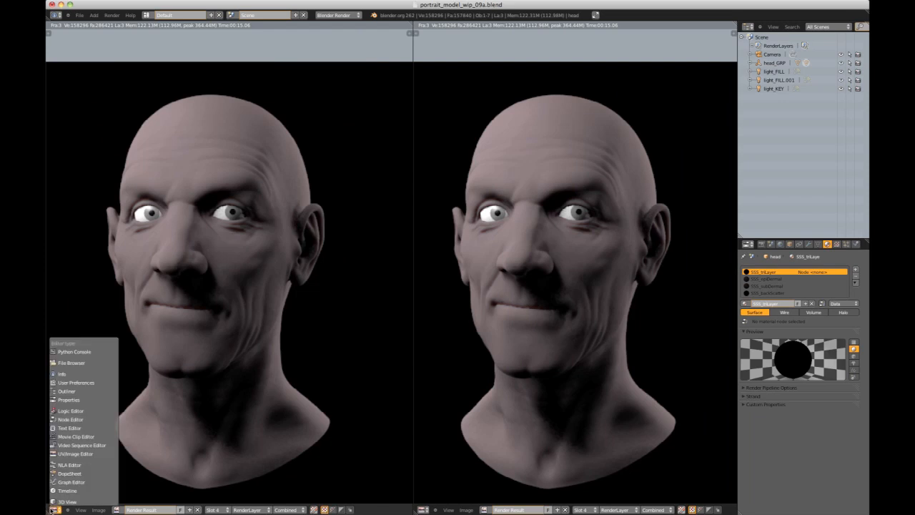
left_click(71, 419)
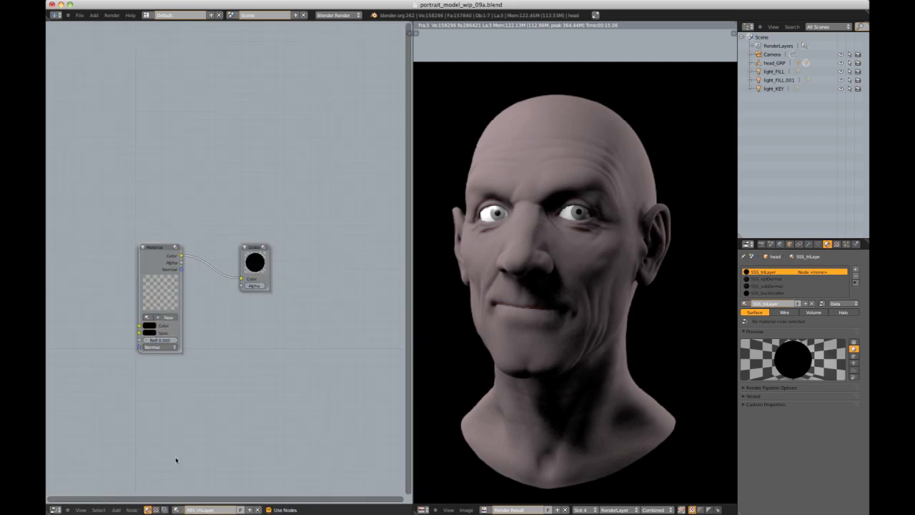
Step: Spread the Material and Output nodes apart and load SSS_backScatter into the Material node
left_click_drag(158, 248, 111, 206)
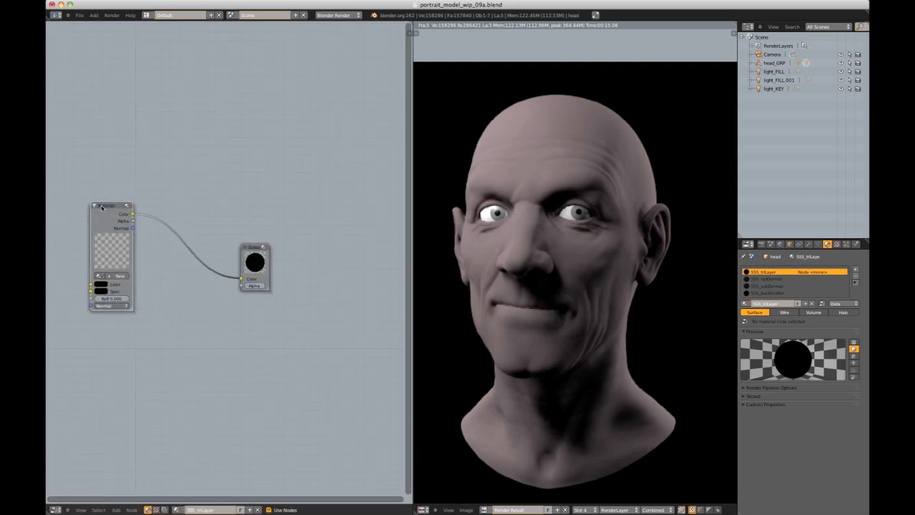
left_click_drag(250, 250, 310, 241)
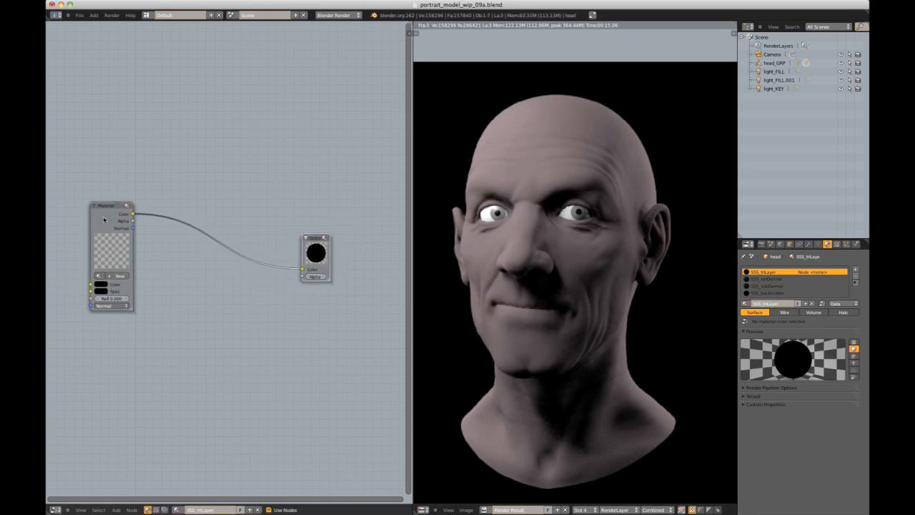
left_click(98, 276)
scroll(119, 350, "down", 8)
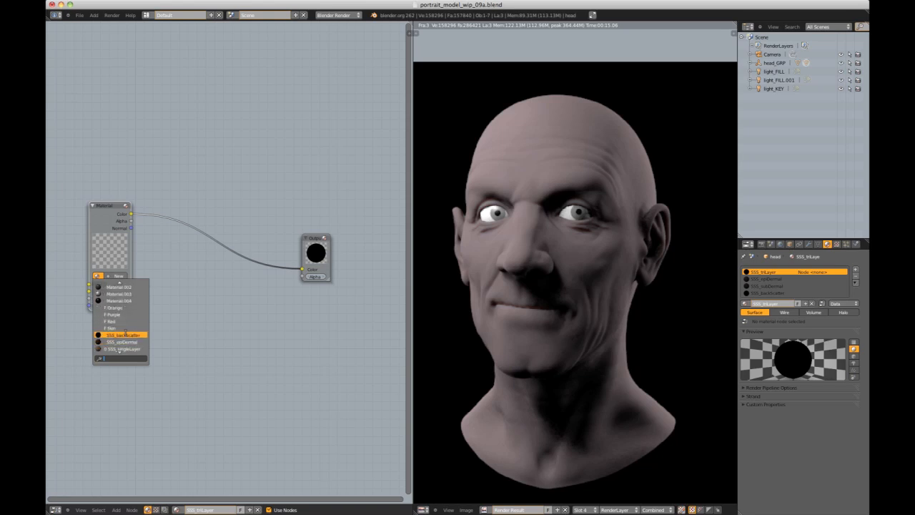
left_click(121, 334)
left_click_drag(107, 206, 93, 205)
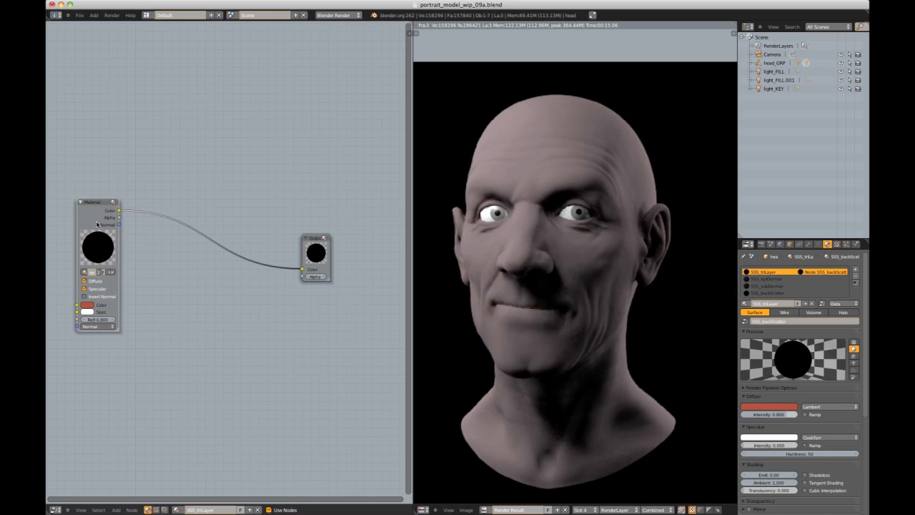
Step: Duplicate the back-scatter Material node twice, placing the copies diagonally below the original
key("shift+d")
left_click(155, 324)
key("shift+d")
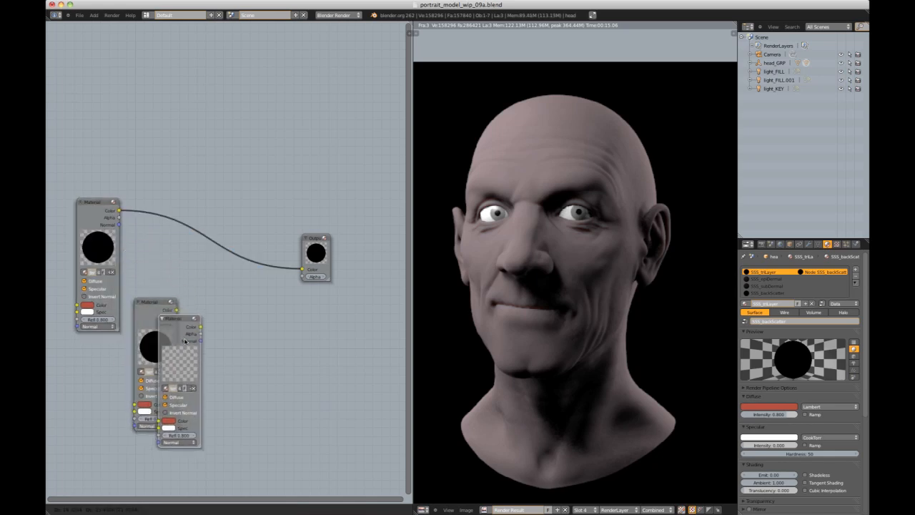
left_click(223, 374)
Step: Load SSS_subDermal into the first copied Material node and SSS_epiDermal into the second
left_click(143, 376)
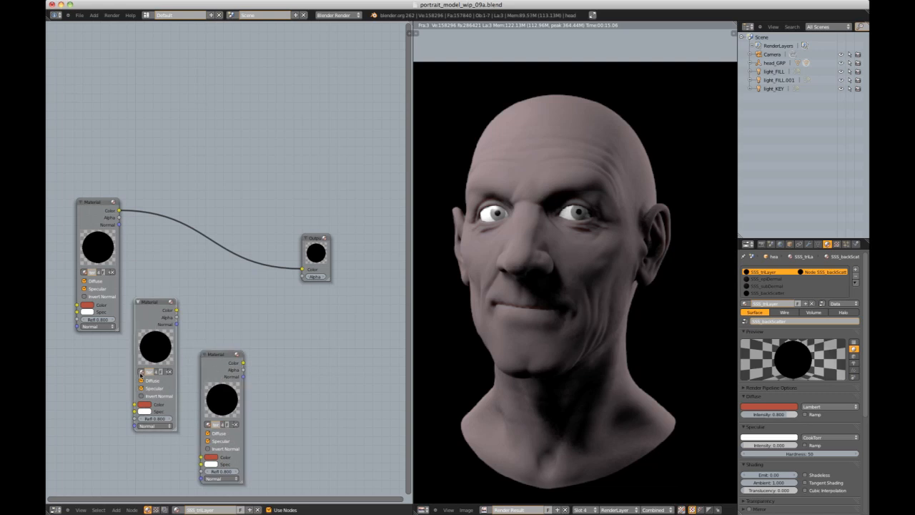
left_click(141, 372)
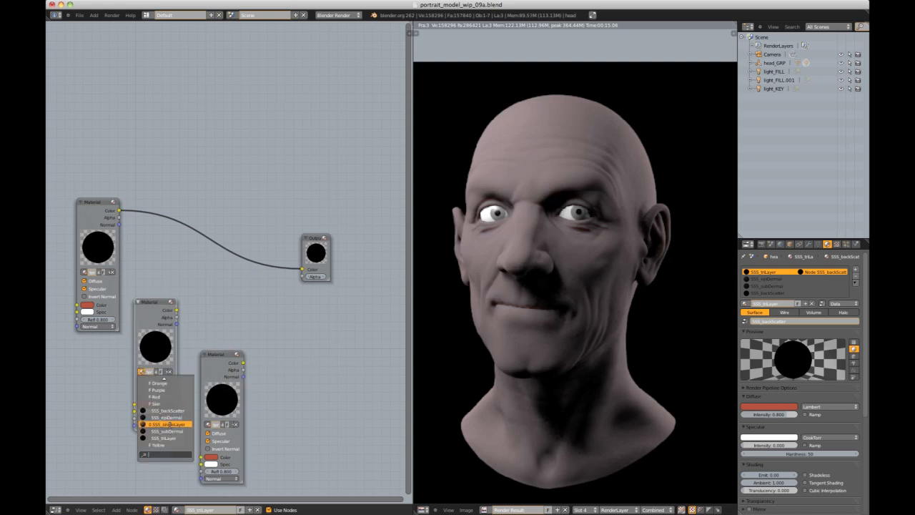
left_click(169, 431)
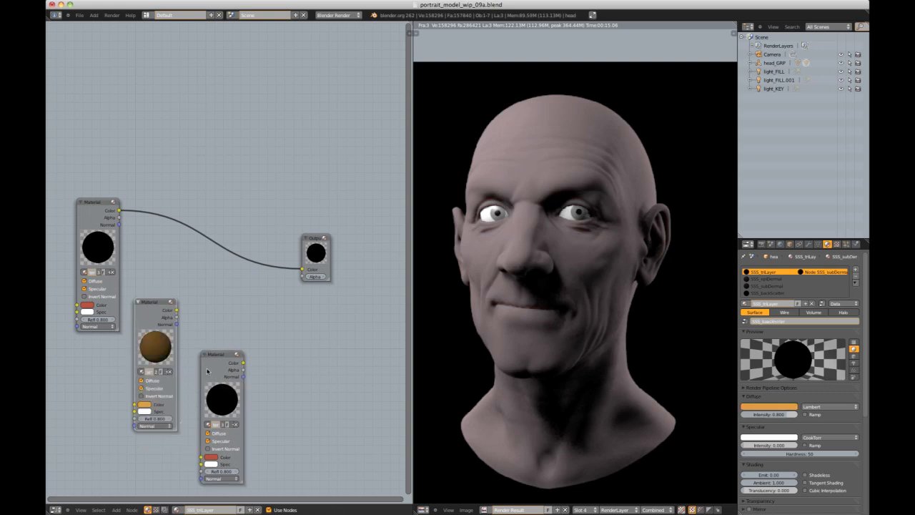
left_click(210, 372)
left_click(209, 423)
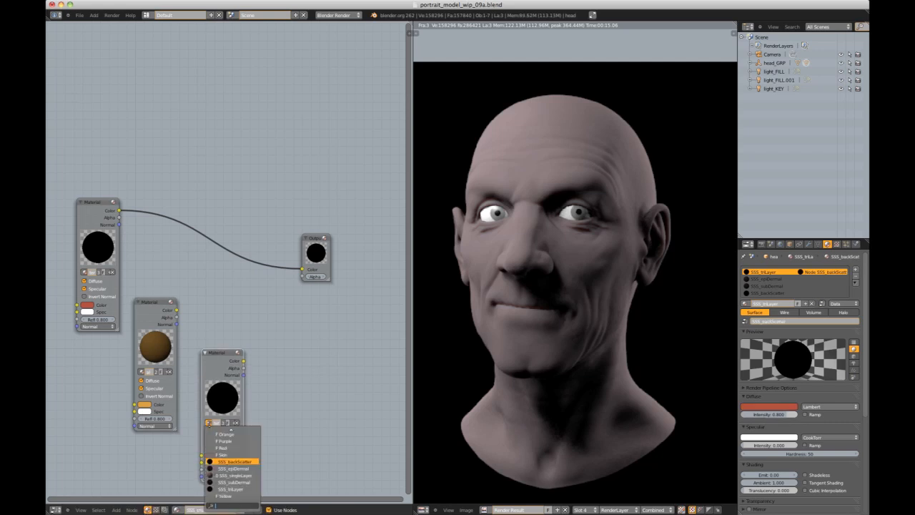
left_click(232, 469)
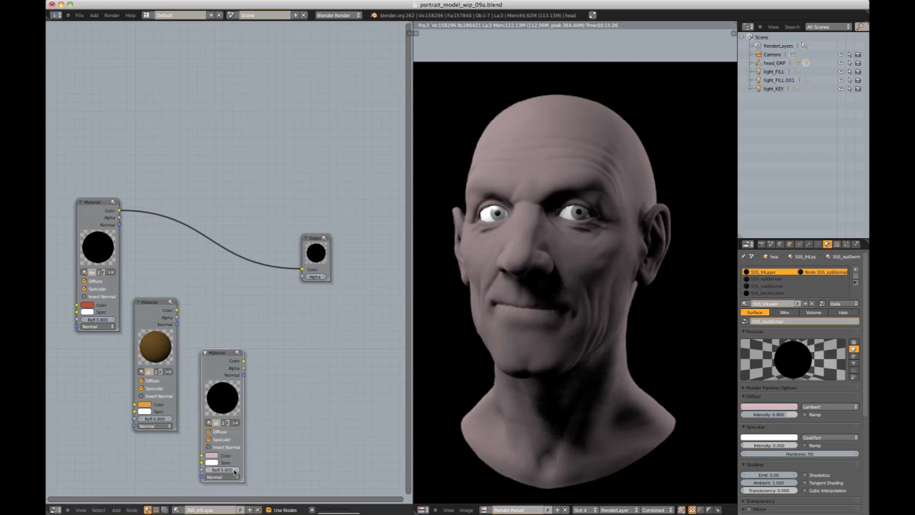
left_click_drag(216, 365, 213, 373)
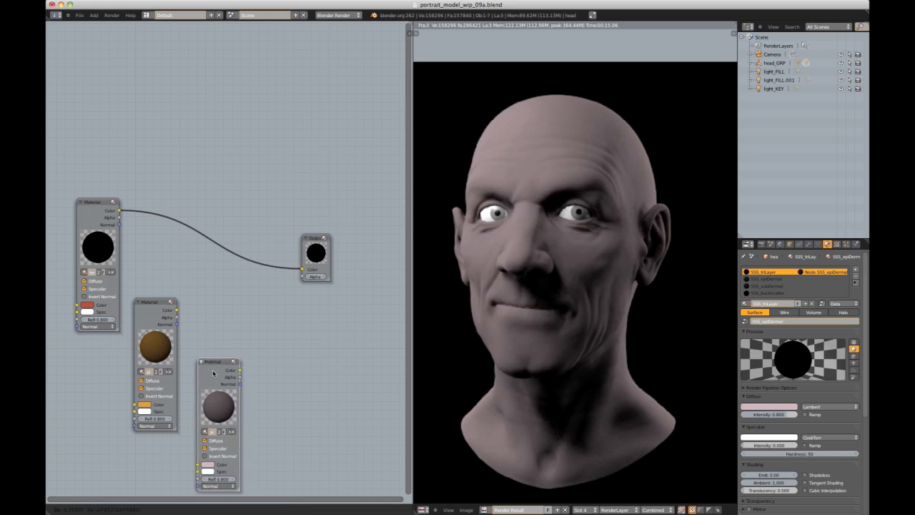
Step: Add a Mix colour node between the back-scatter Material node and the Output node
left_click(106, 208)
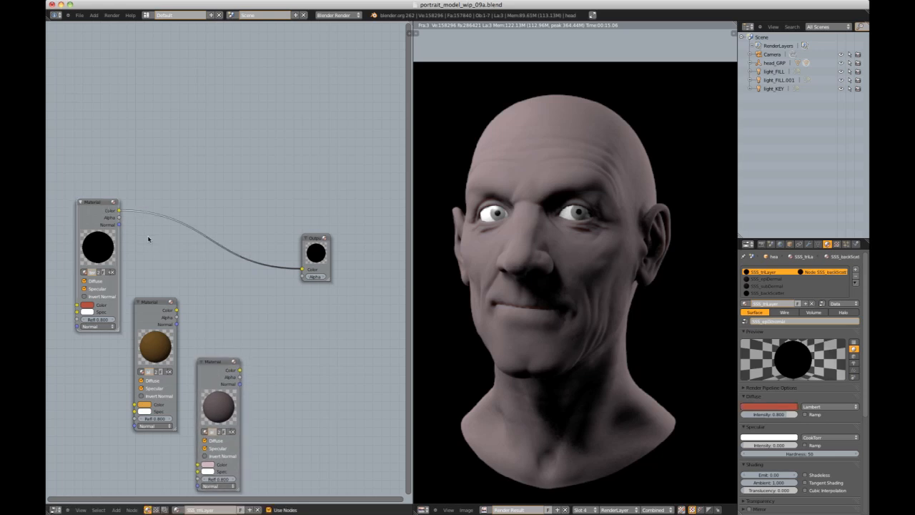
key("shift+a")
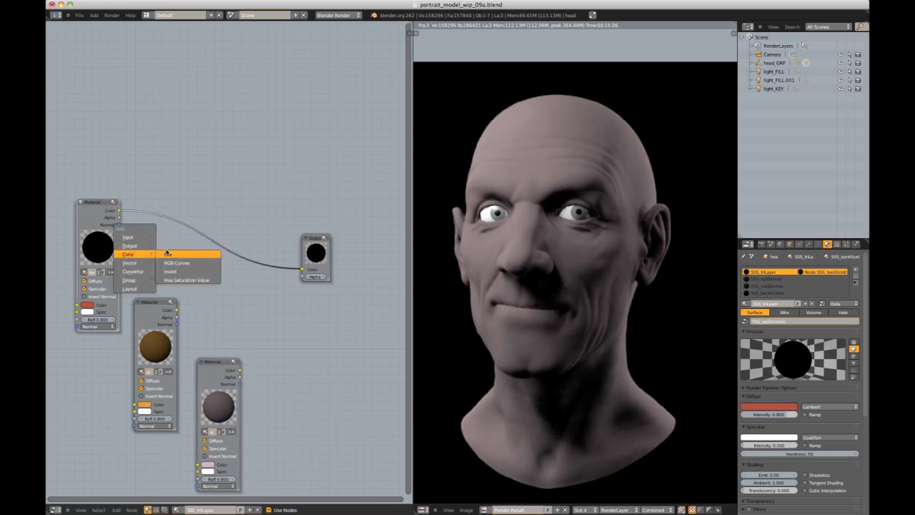
left_click(167, 254)
left_click(181, 279)
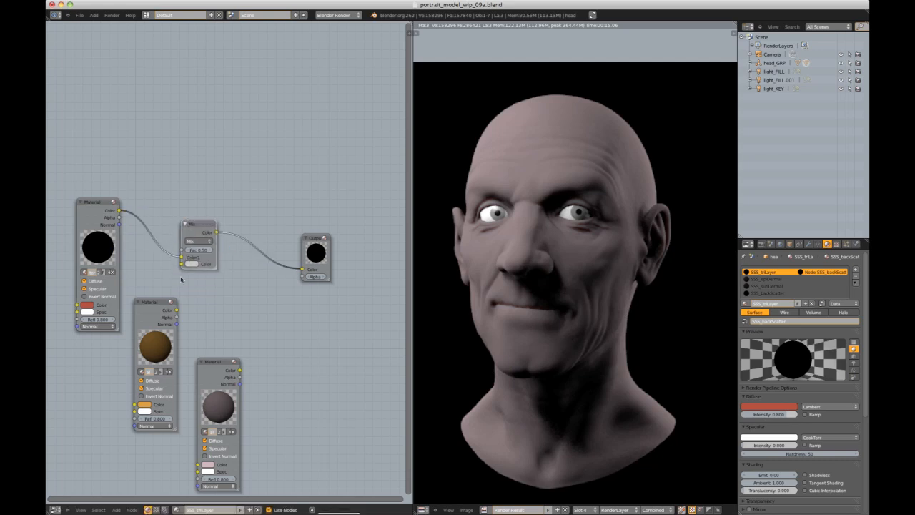
Step: Connect the sub-dermal material's colour to the Mix node's second colour input and set the blend to Screen with factor 1.00
left_click_drag(176, 310, 181, 265)
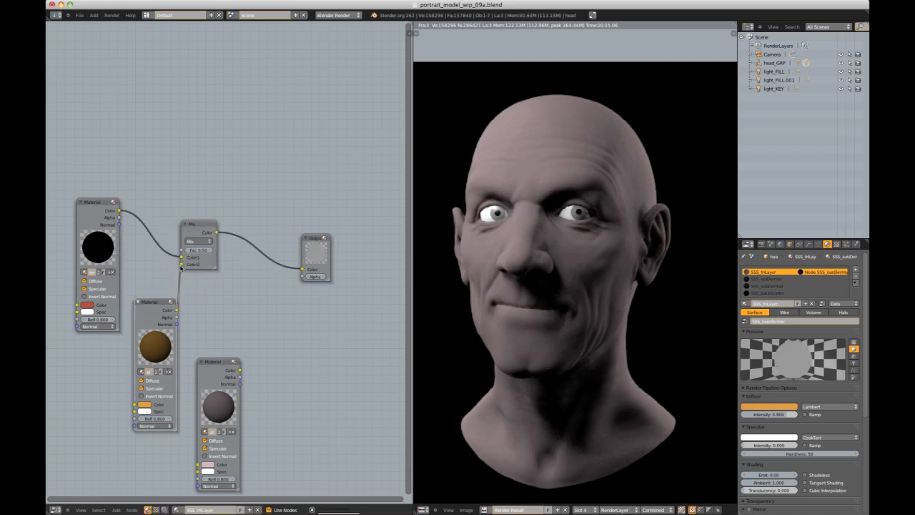
left_click(199, 241)
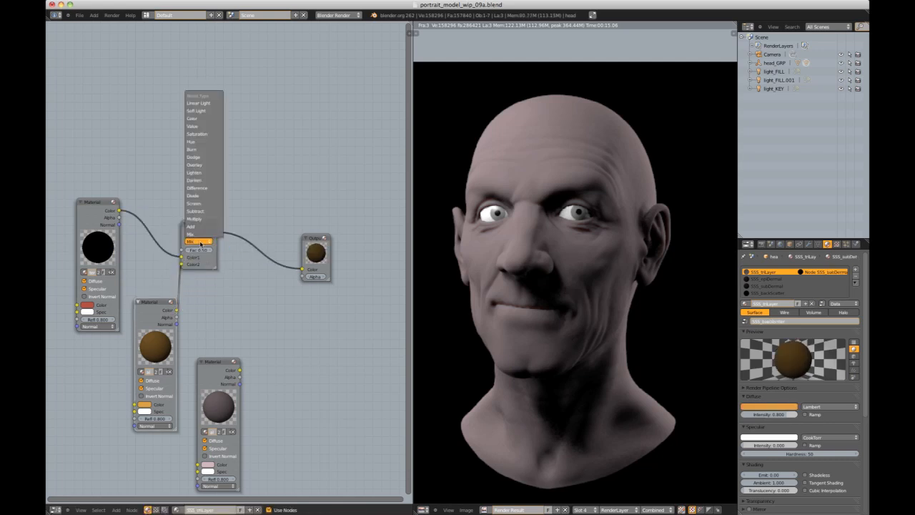
left_click(203, 203)
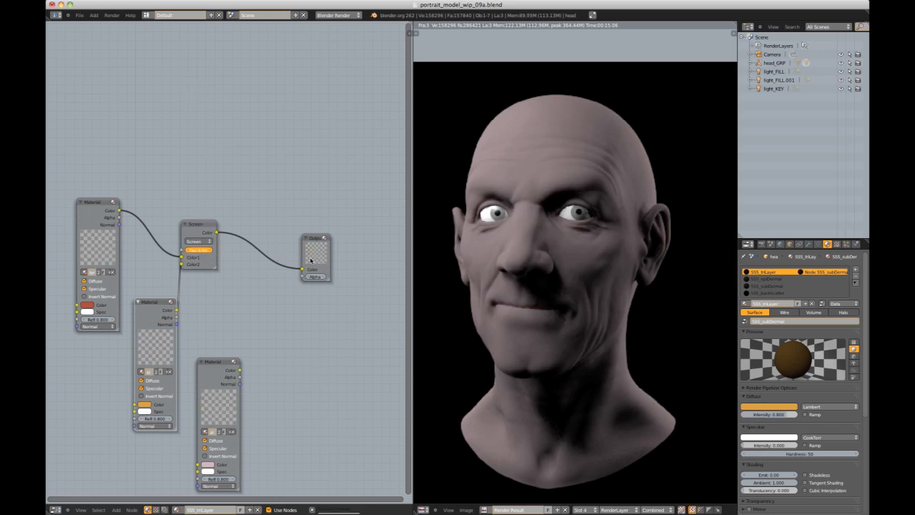
Step: Duplicate the Screen node and use the copy to blend the first Screen result with the epidermal material into the Output node
mouse_move(212, 369)
left_mouse_down()
mouse_move(219, 354)
mouse_move(219, 363)
left_mouse_up()
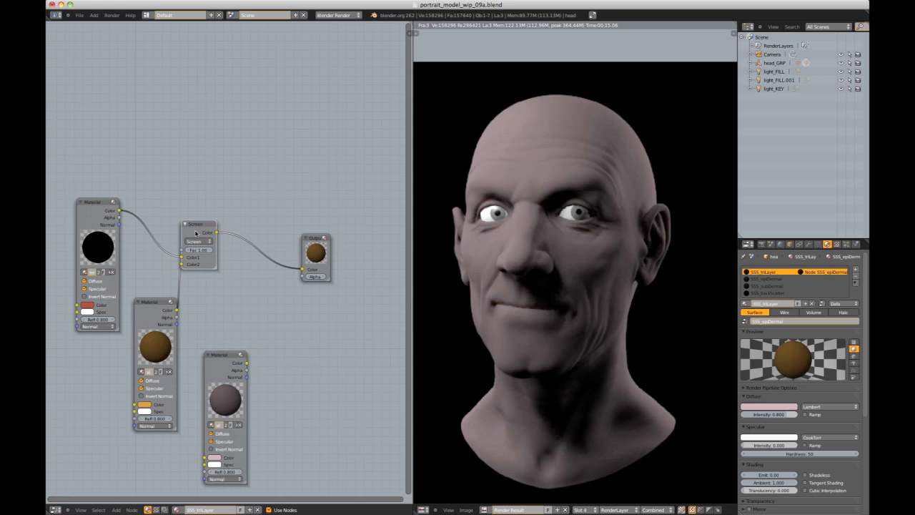
key("shift+d")
left_click(263, 286)
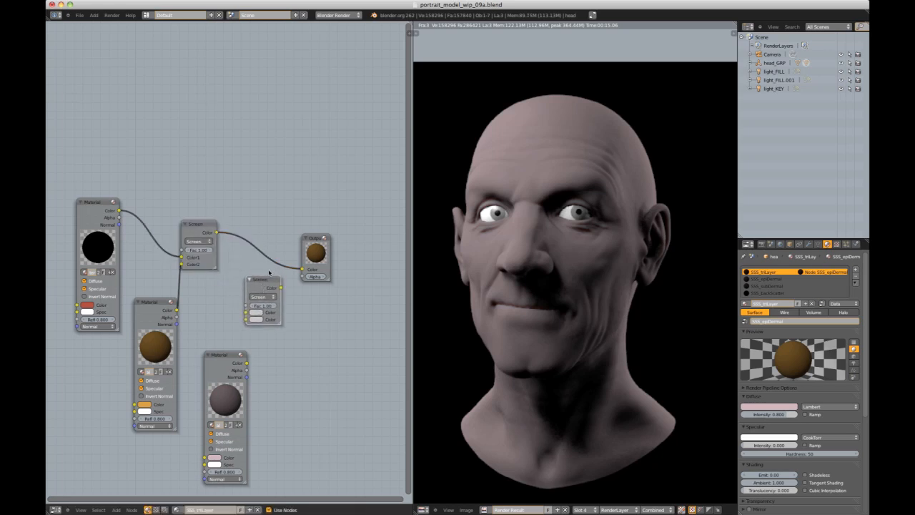
left_click_drag(215, 232, 244, 312)
left_click_drag(247, 362, 246, 320)
left_click_drag(281, 287, 342, 266)
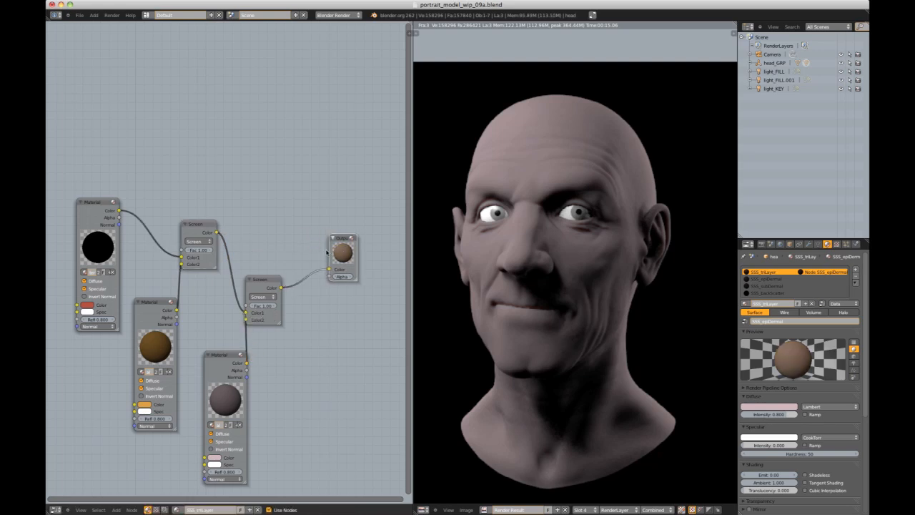
scroll(279, 246, "up", 2)
scroll(278, 246, "up", 2)
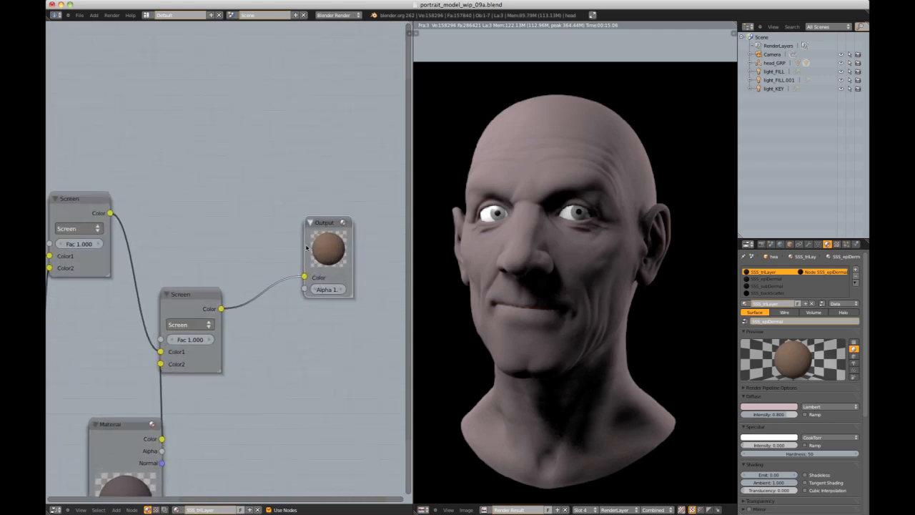
scroll(326, 251, "down", 4)
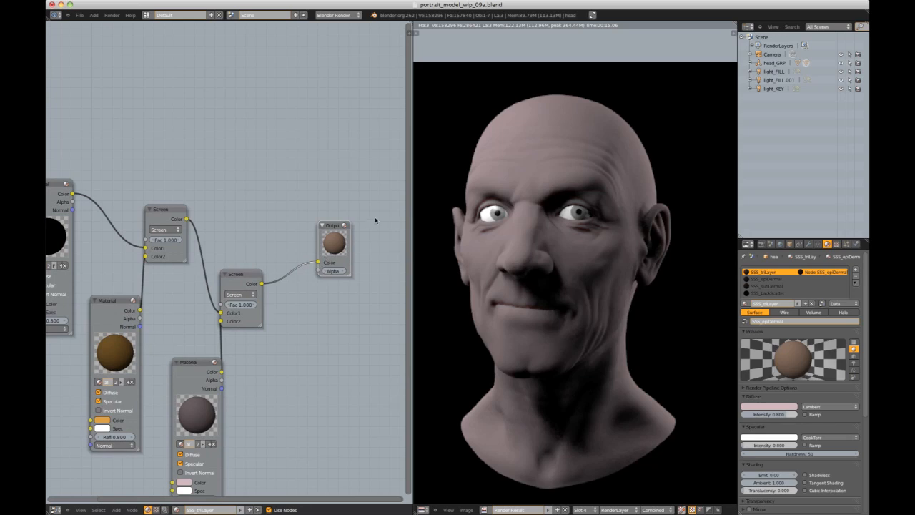
scroll(376, 220, "down", 1)
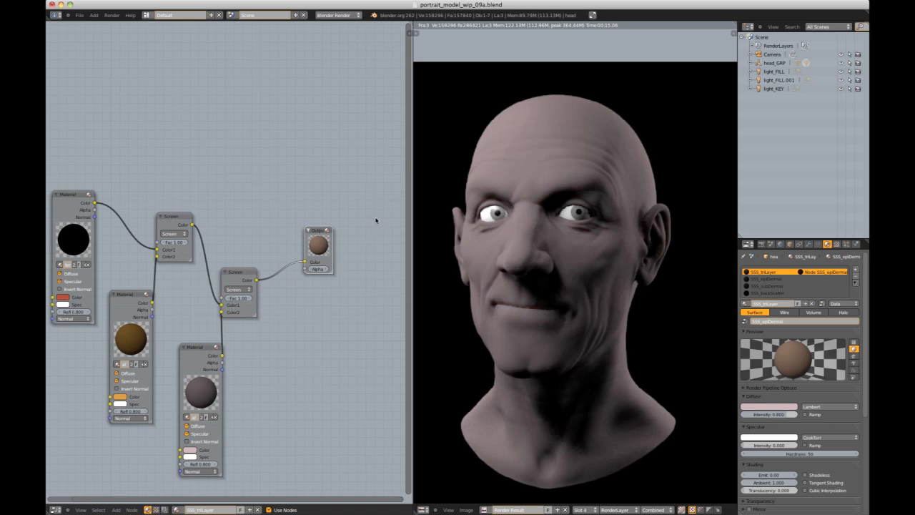
Step: Switch the render result to Slot 5 and render the head with the three-layer skin material
left_click(112, 15)
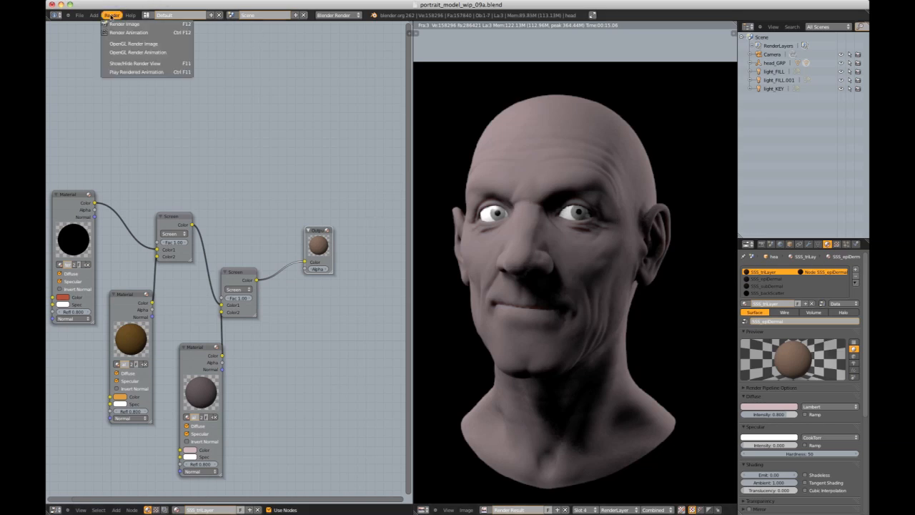
left_click(576, 509)
left_click(588, 463)
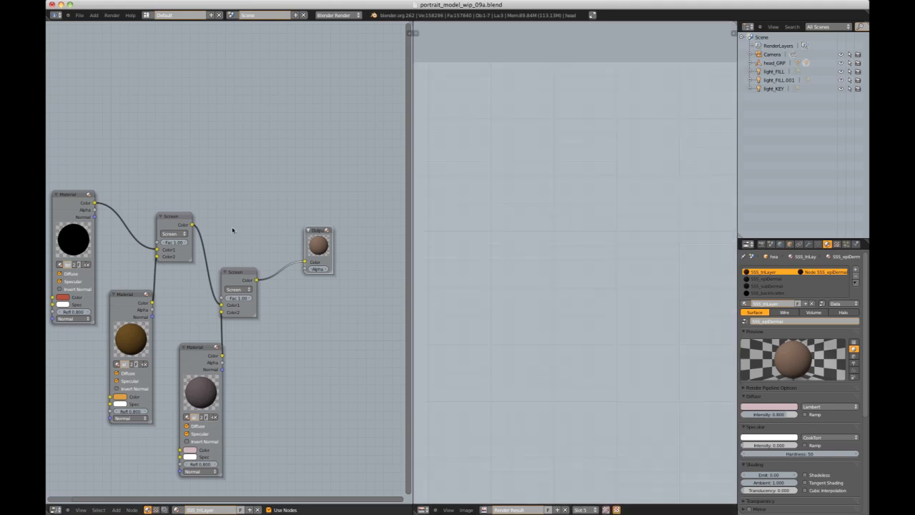
left_click(109, 15)
left_click(129, 27)
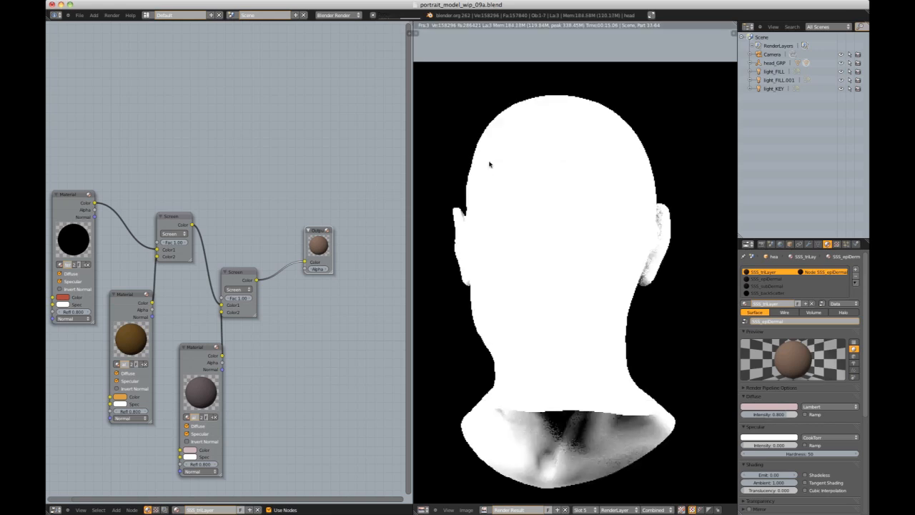
key("F12")
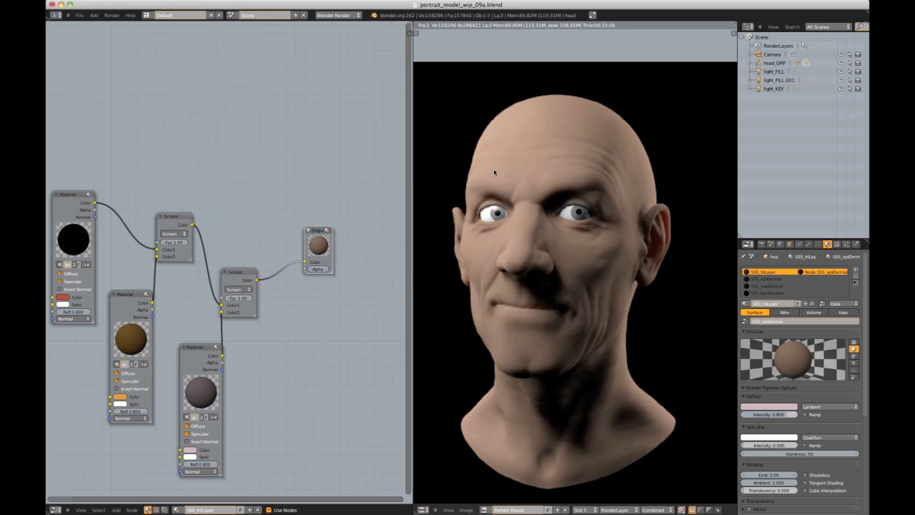
Step: Examine the rendered skin up close, checking the scattering around the eyes, forehead and ear
key("j")
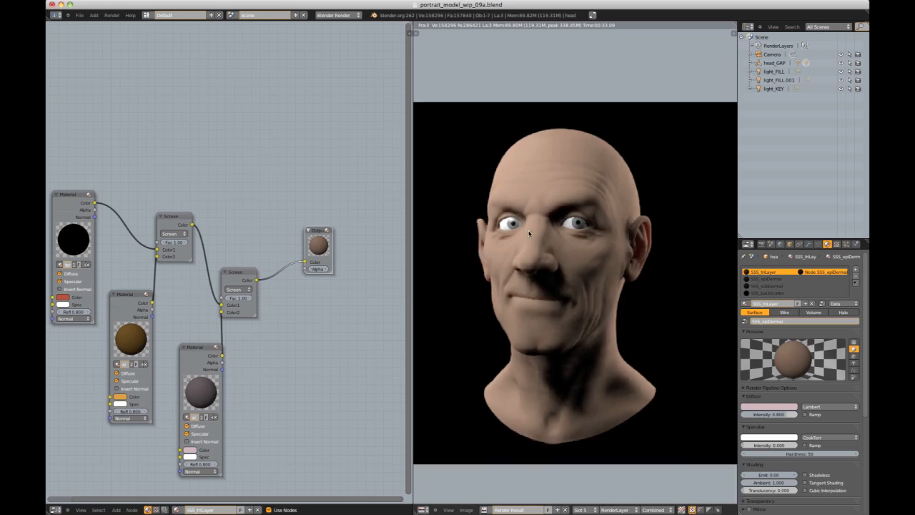
key("j")
key("alt+j")
key("alt+j")
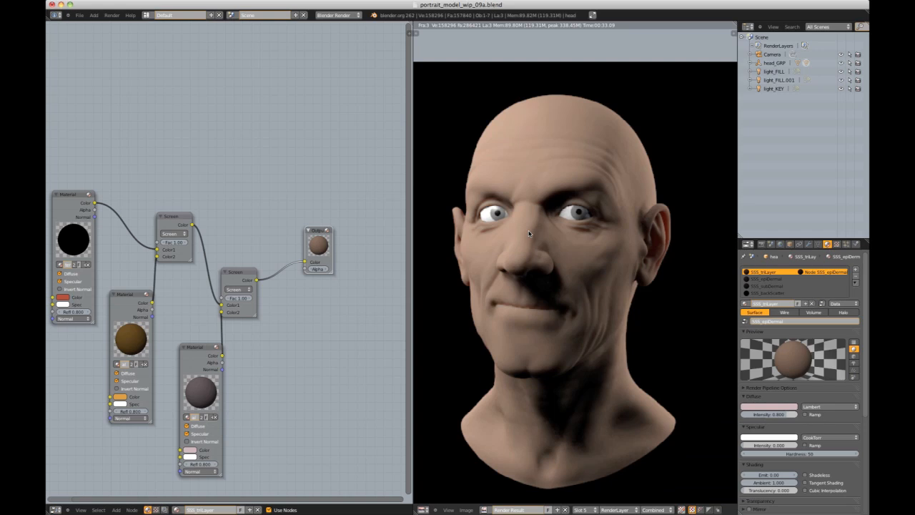
scroll(555, 218, "up", 3)
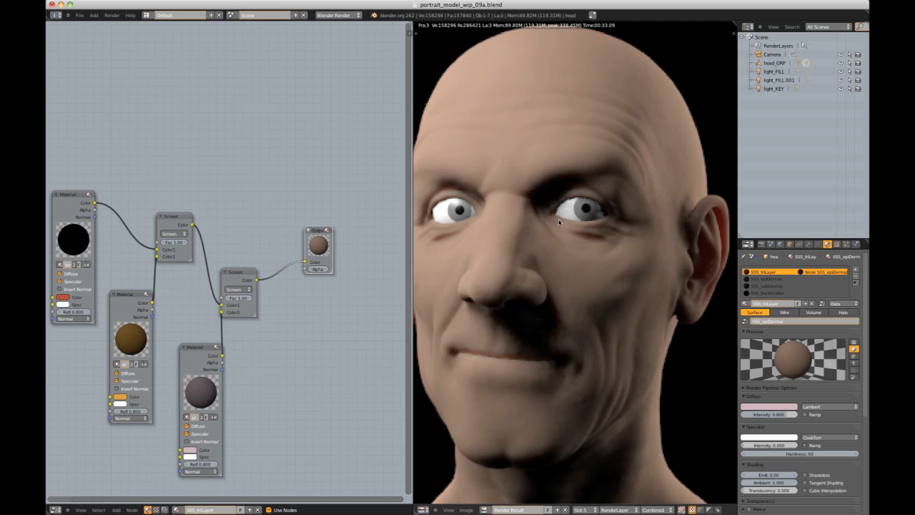
scroll(556, 220, "down", 2)
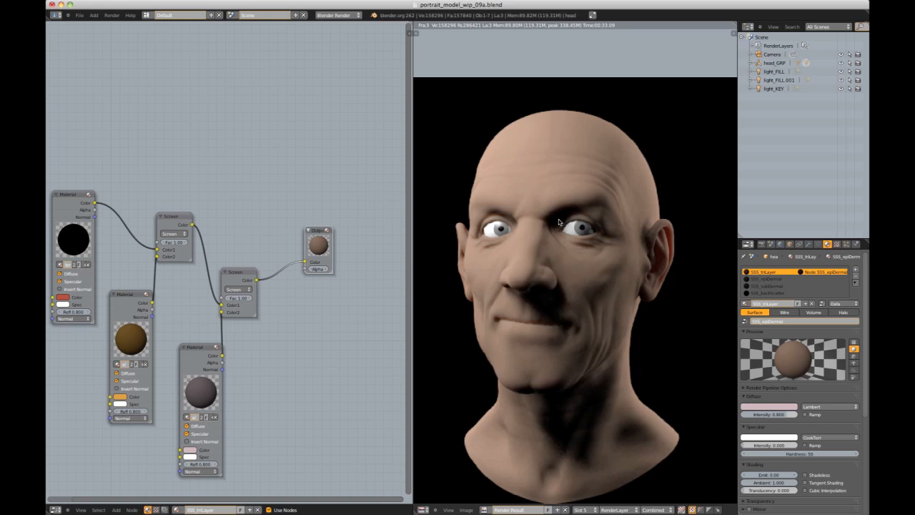
mouse_move(559, 223)
middle_mouse_down()
mouse_move(559, 206)
mouse_move(552, 220)
middle_mouse_up()
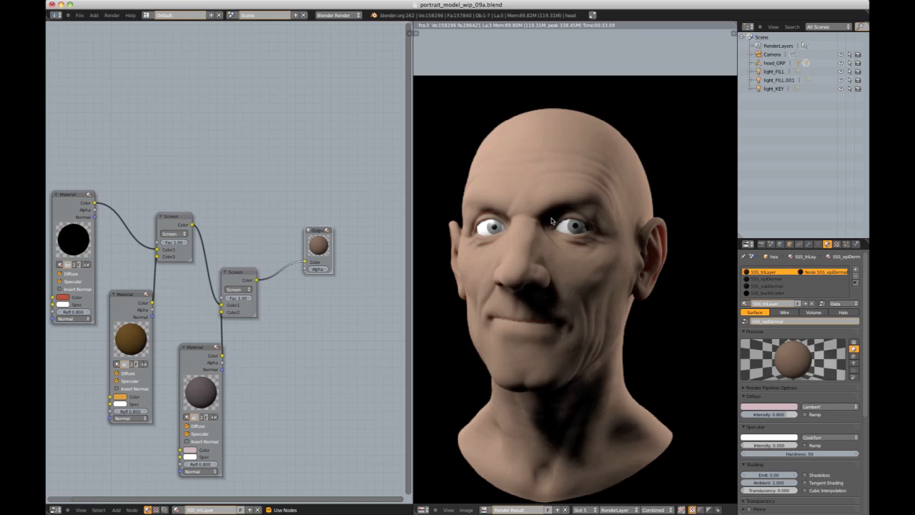
scroll(552, 221, "up", 4)
middle_click_drag(520, 254, 567, 255)
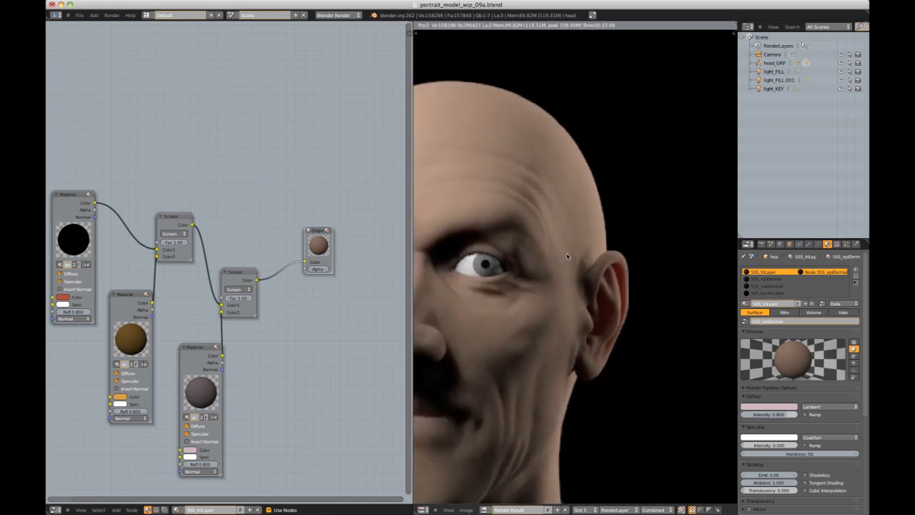
scroll(572, 255, "up", 2)
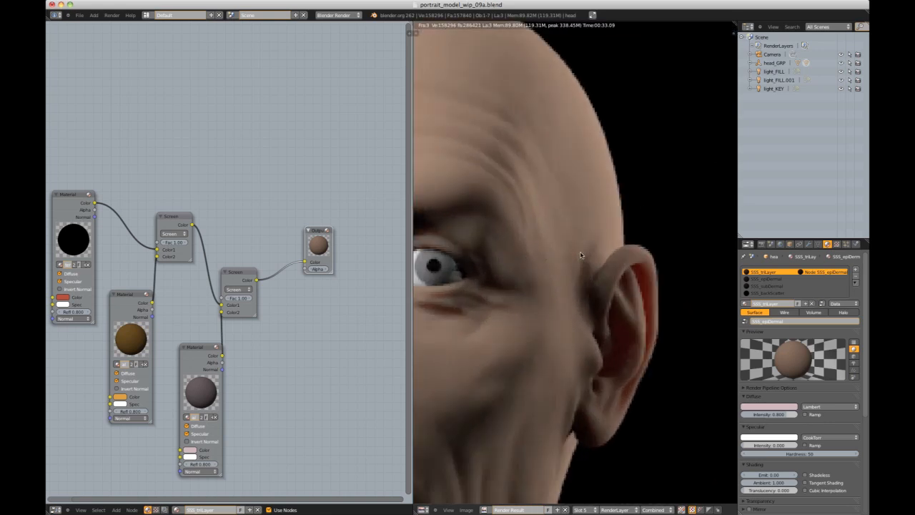
scroll(580, 256, "down", 2)
scroll(580, 255, "down", 3)
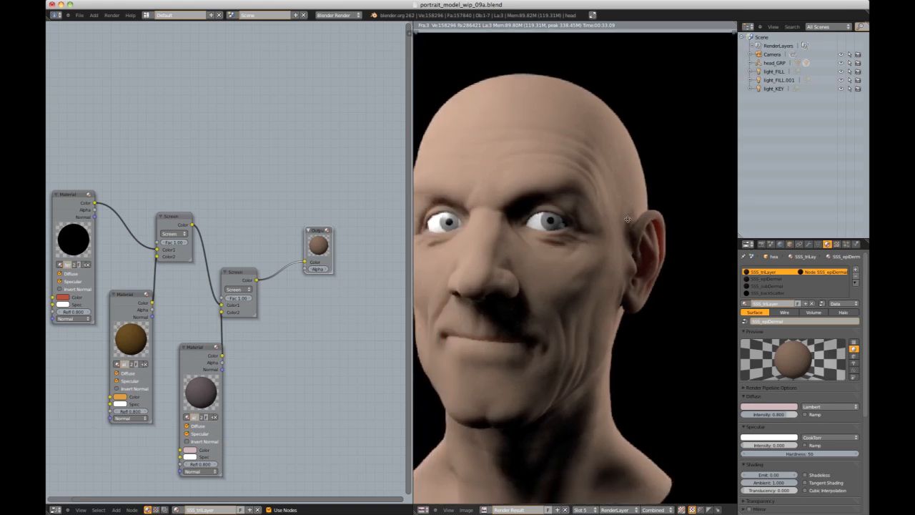
middle_click_drag(630, 222, 672, 225)
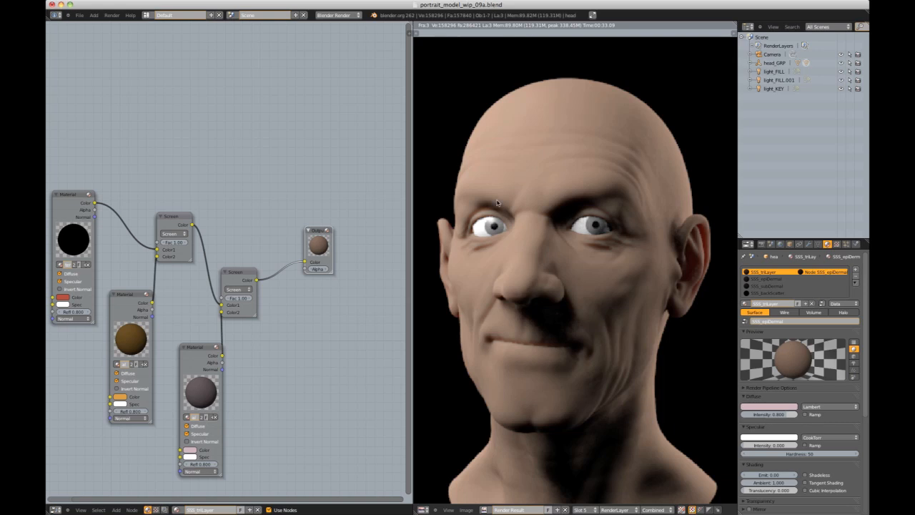
Step: Set the back-scatter material's subsurface RGB radius to 15 for red and 10 for green
left_click(89, 233)
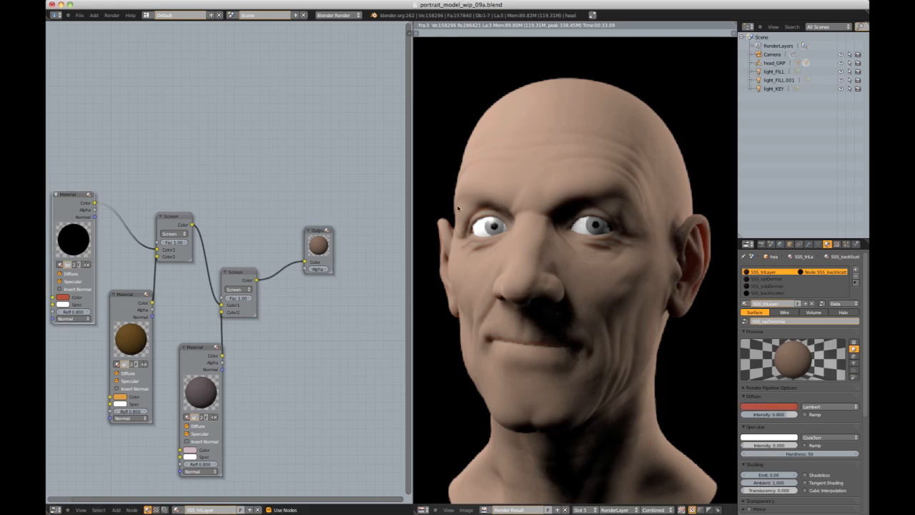
scroll(822, 308, "down", 1)
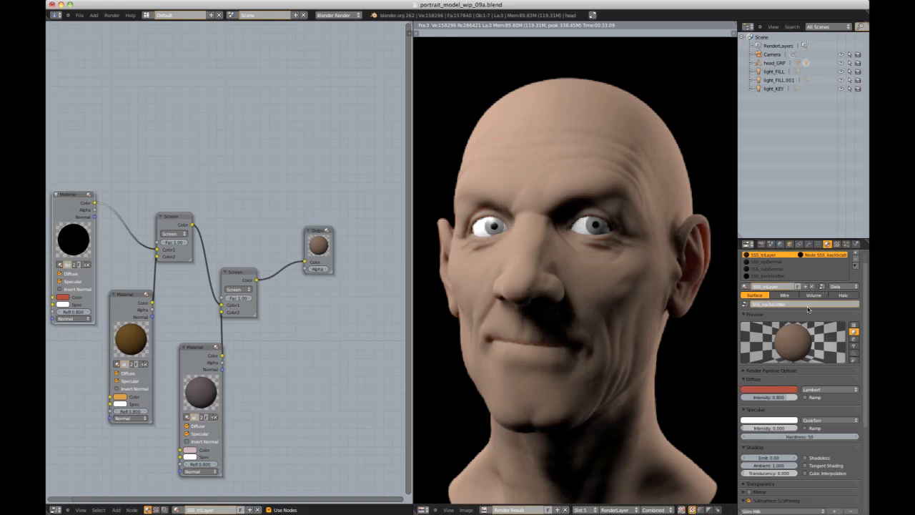
scroll(815, 321, "down", 2)
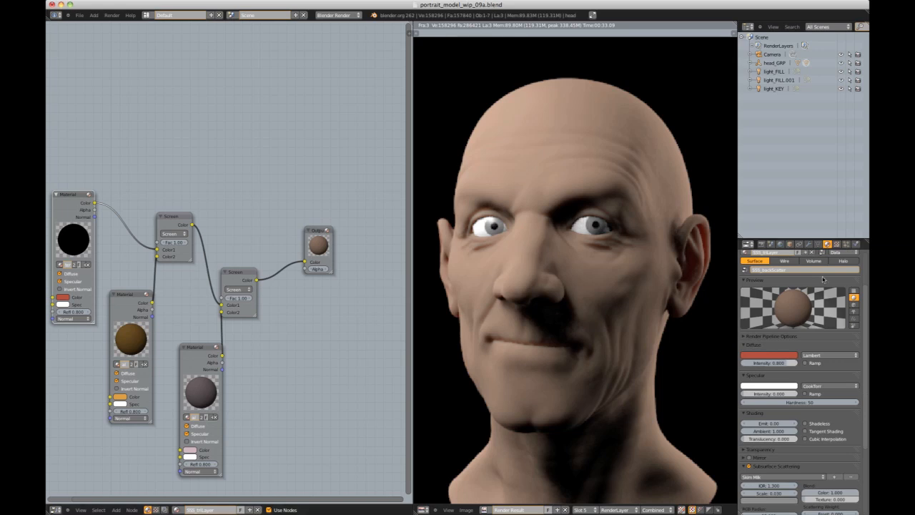
scroll(815, 310, "up", 1)
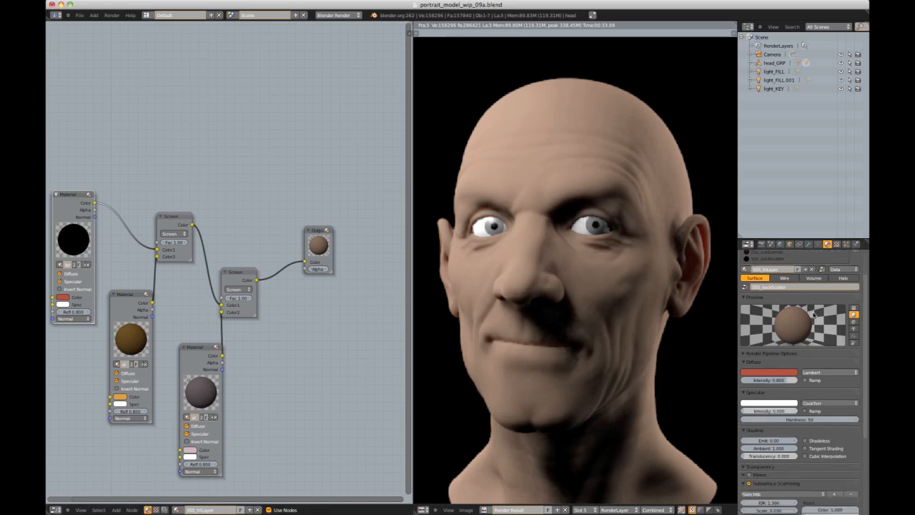
scroll(813, 316, "down", 2)
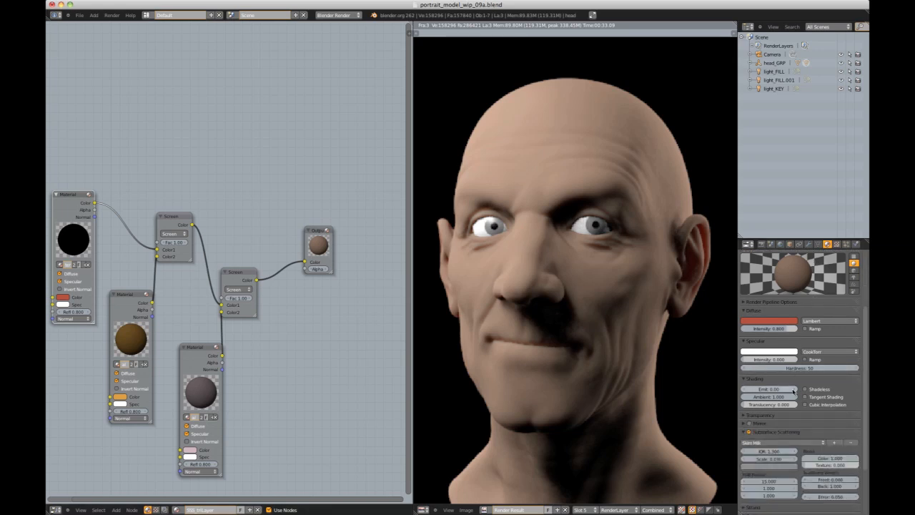
left_click(766, 481)
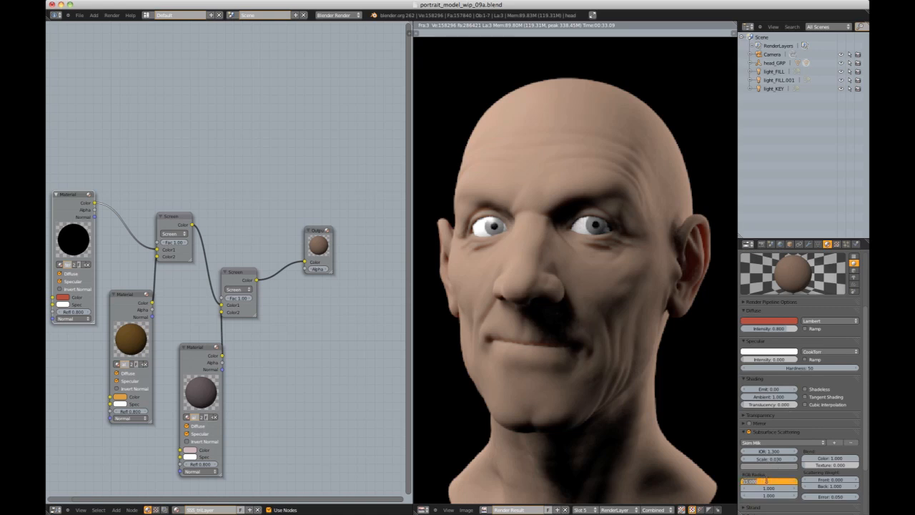
type("1.")
type("5")
key("Tab")
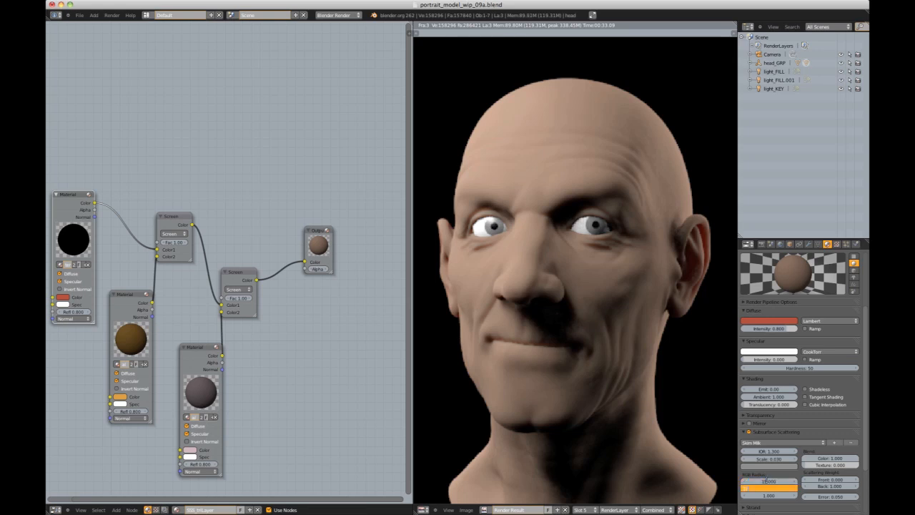
type("10")
key("Return")
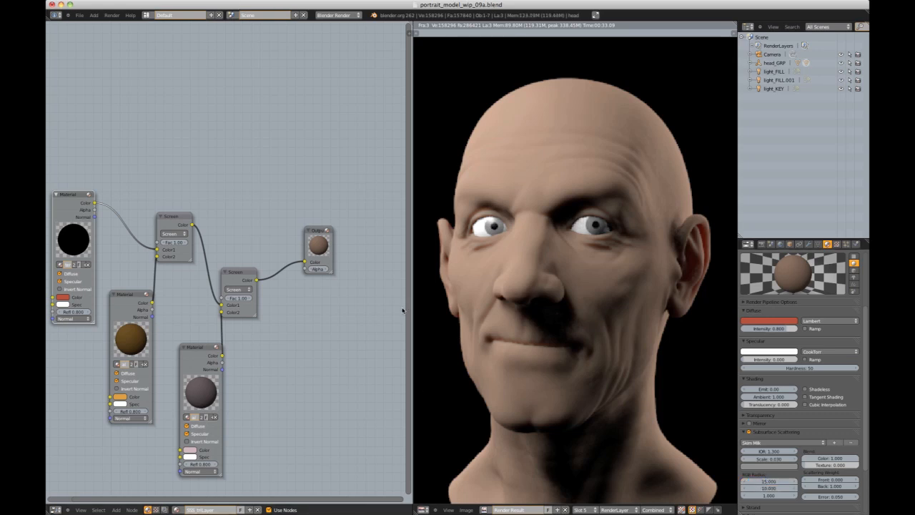
Step: Render the head into Slot 6 and inspect the skin around the eye and ear
left_click(581, 510)
left_click(587, 453)
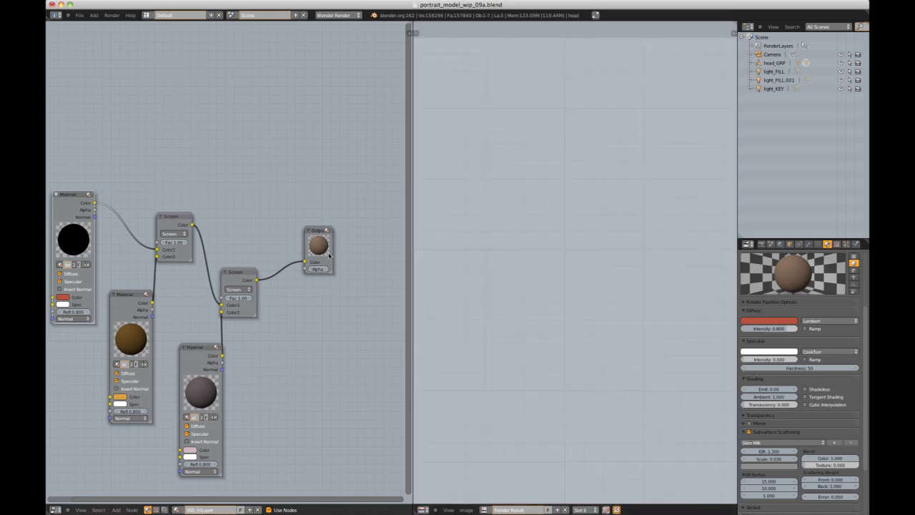
left_click(112, 15)
left_click(125, 27)
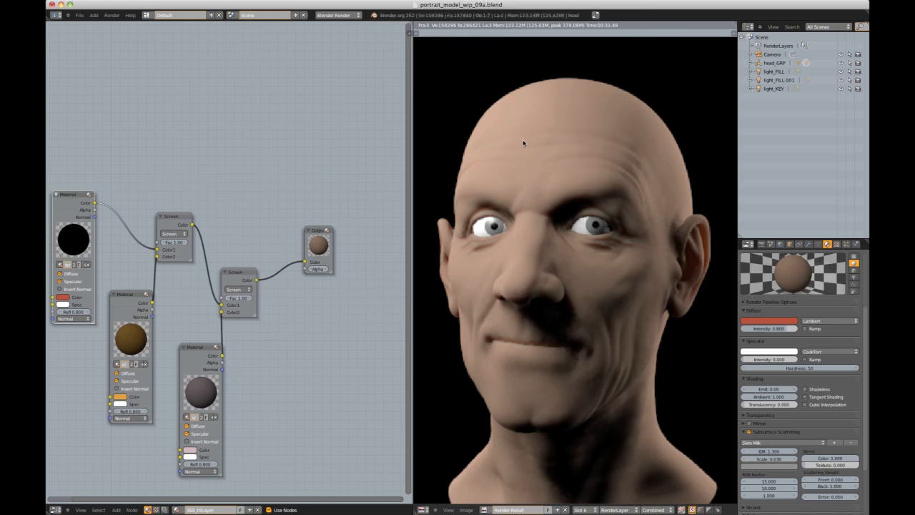
scroll(523, 142, "down", 2)
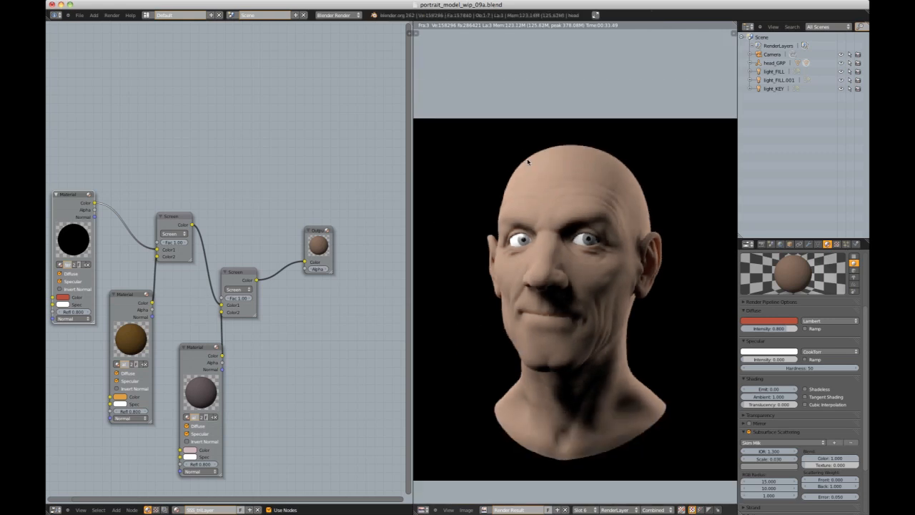
scroll(527, 162, "up", 3)
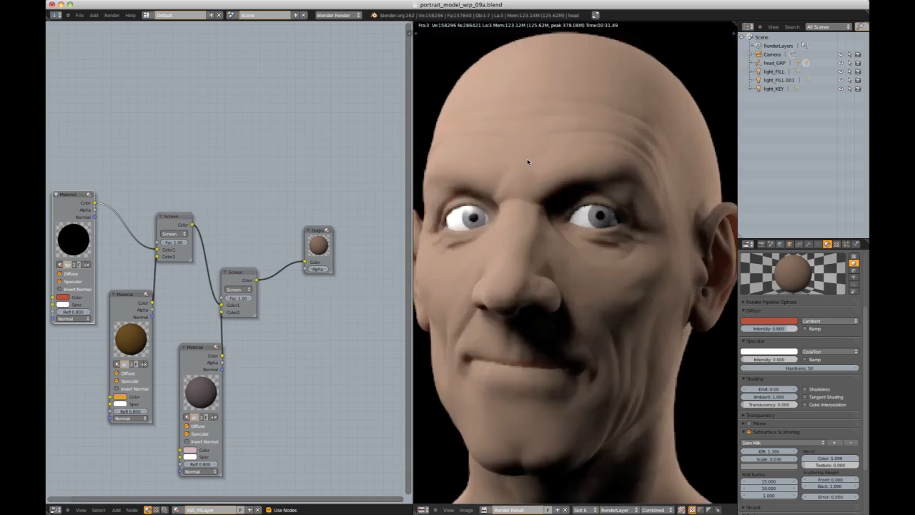
middle_click_drag(527, 158, 419, 160)
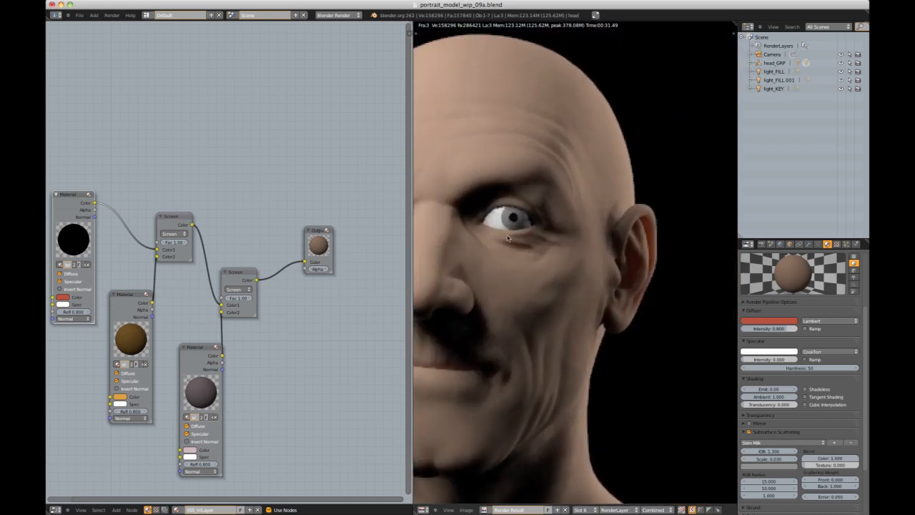
Step: Set the HSV value of the back-scatter material's subsurface scattering colour to 0.5
scroll(556, 222, "up", 3)
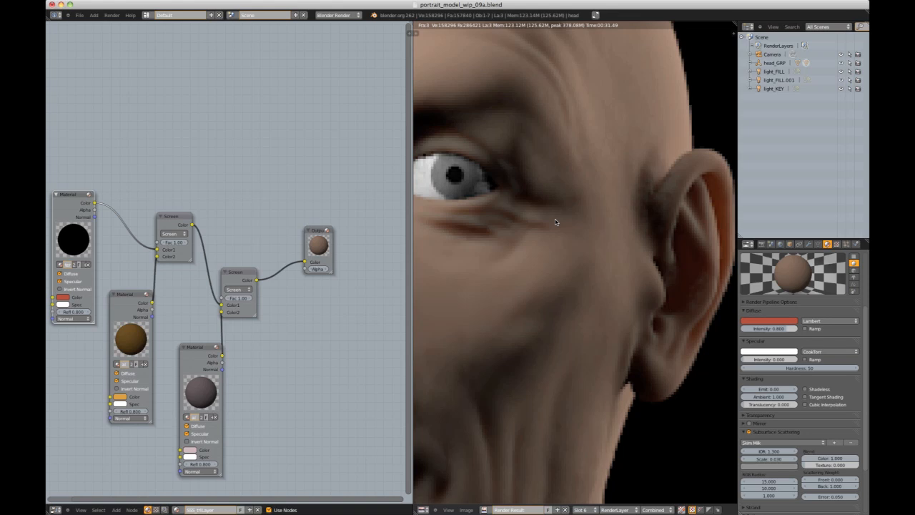
scroll(556, 222, "down", 6)
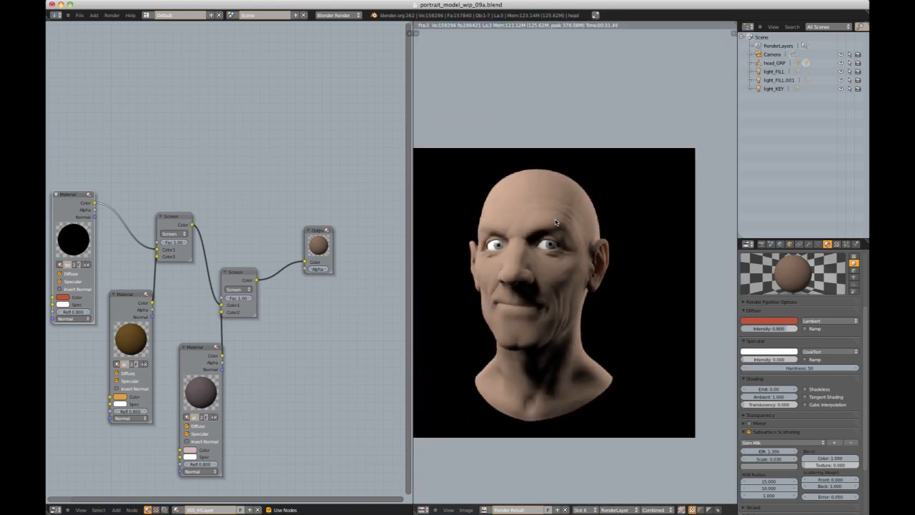
scroll(557, 221, "up", 1)
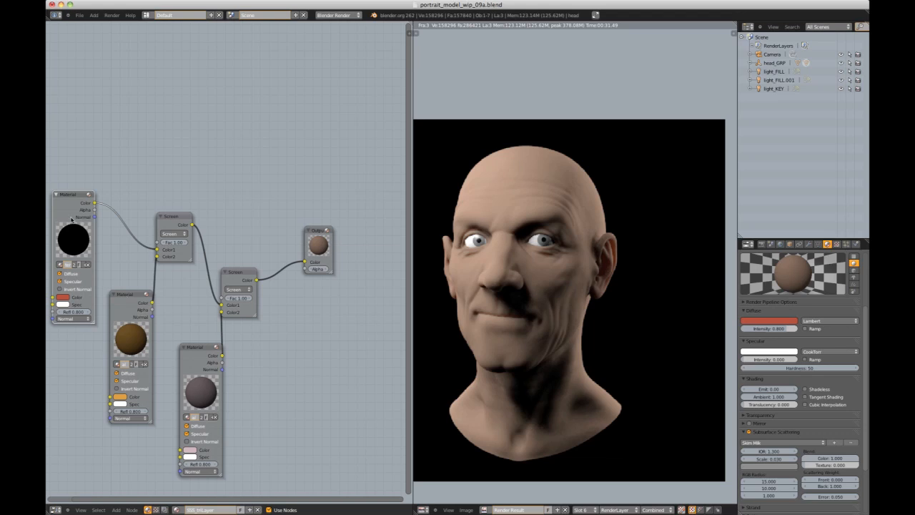
scroll(784, 401, "down", 3)
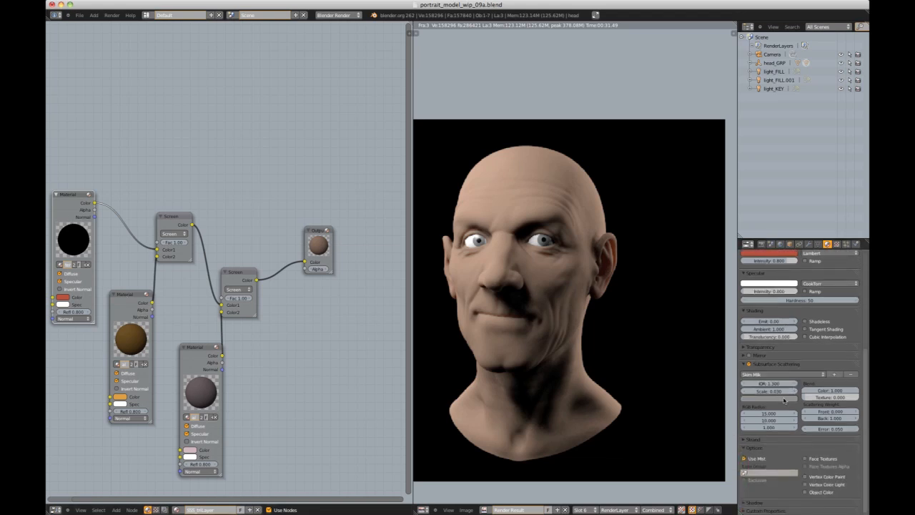
left_click(784, 399)
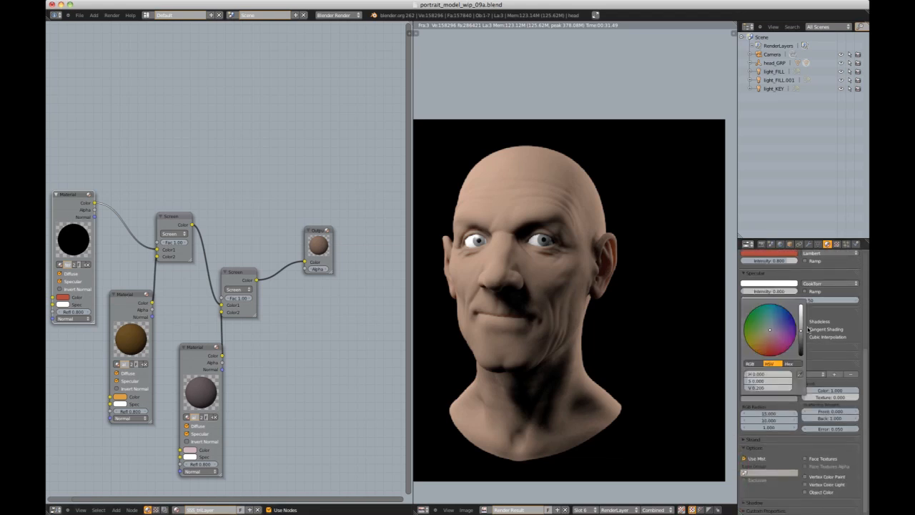
left_click(767, 387)
type("0.5")
key("Return")
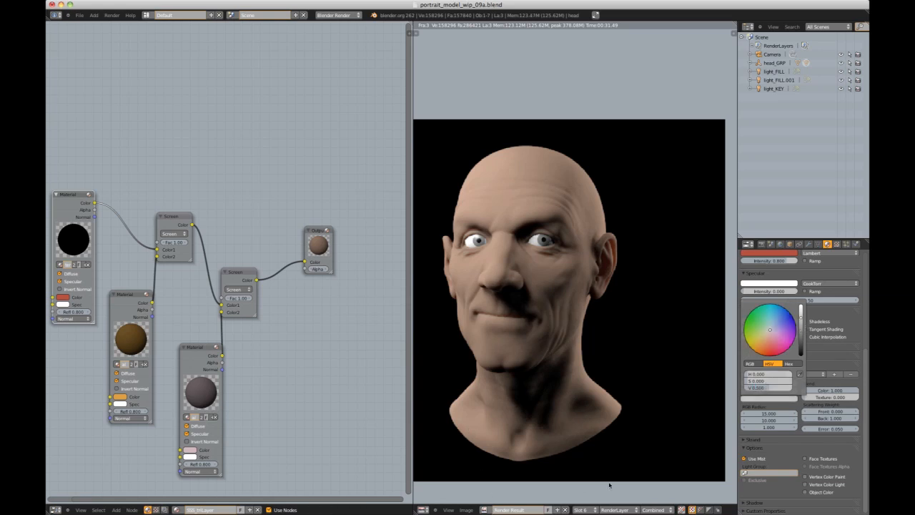
Step: Switch the render result to Slot 7, render the head and inspect the skin around the eye and ear
left_click(581, 509)
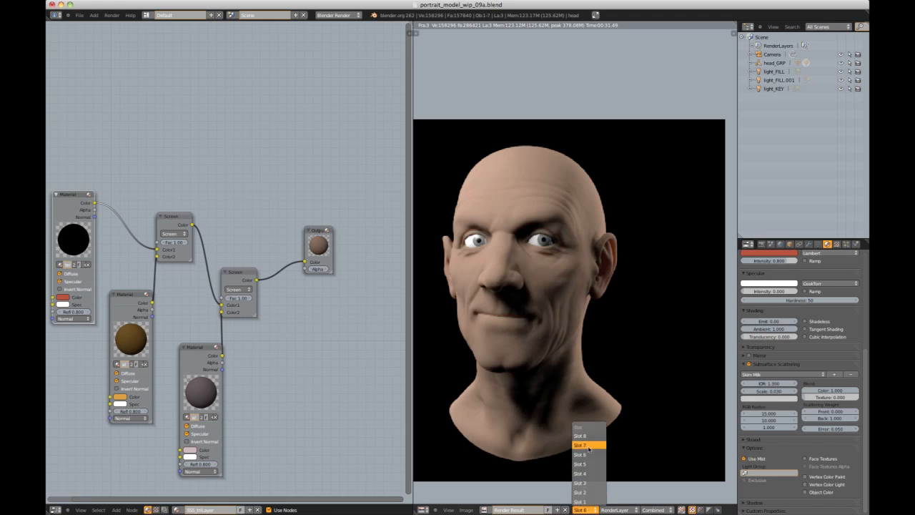
left_click(588, 445)
key("F12")
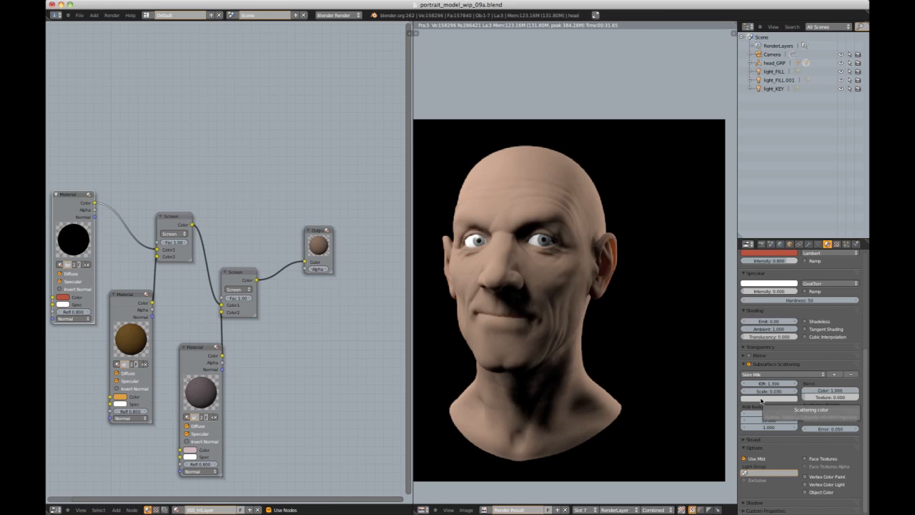
scroll(583, 261, "up", 5)
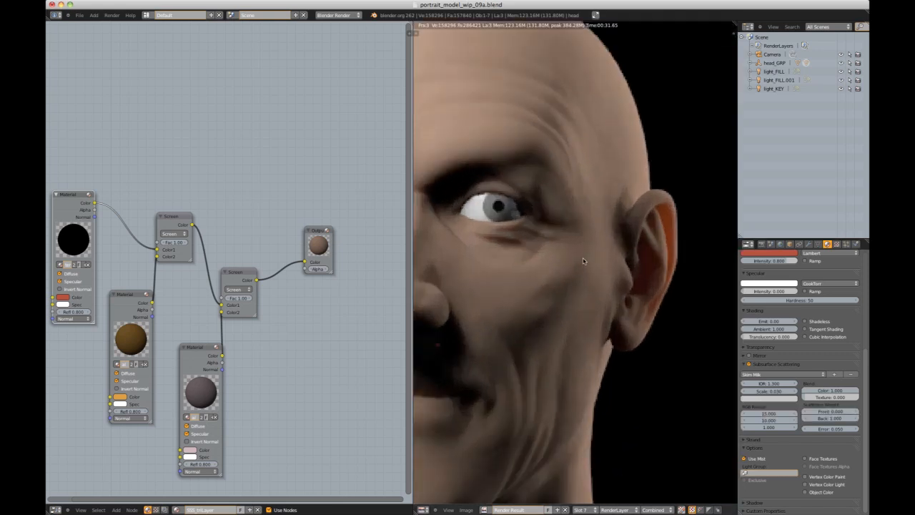
scroll(584, 261, "down", 5)
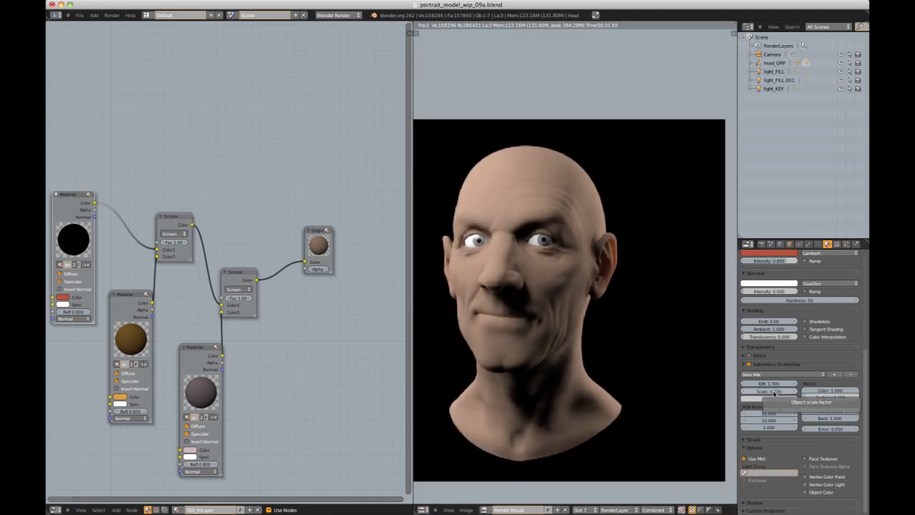
Step: Readjust the HSV value of the back-scatter material's subsurface scattering colour
left_click(783, 399)
left_click(781, 387)
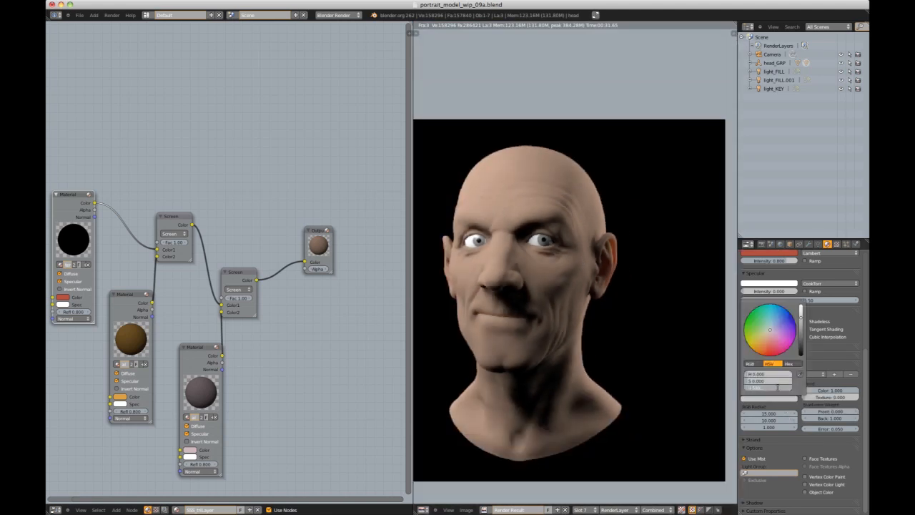
type("1")
key("Return")
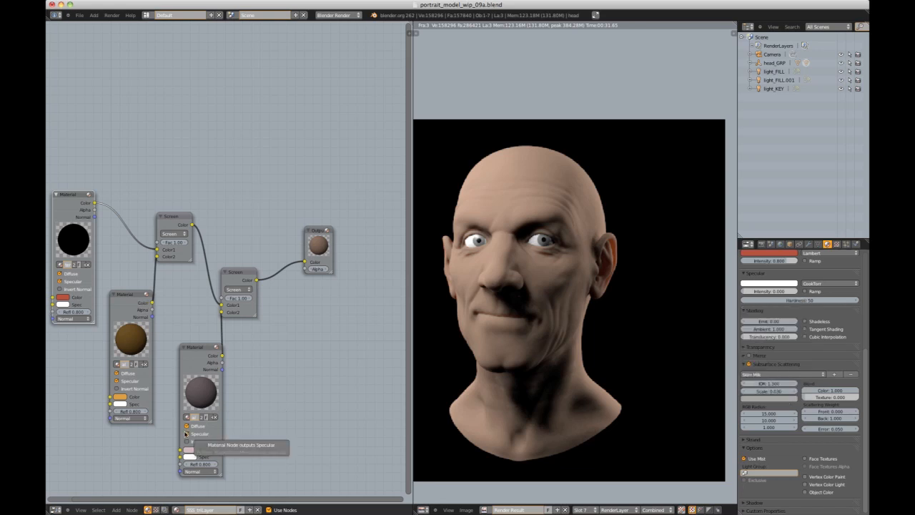
Step: Select the sub-dermal material node and examine the Slot 6 render around the eyes, nose and mouth
left_click(133, 299)
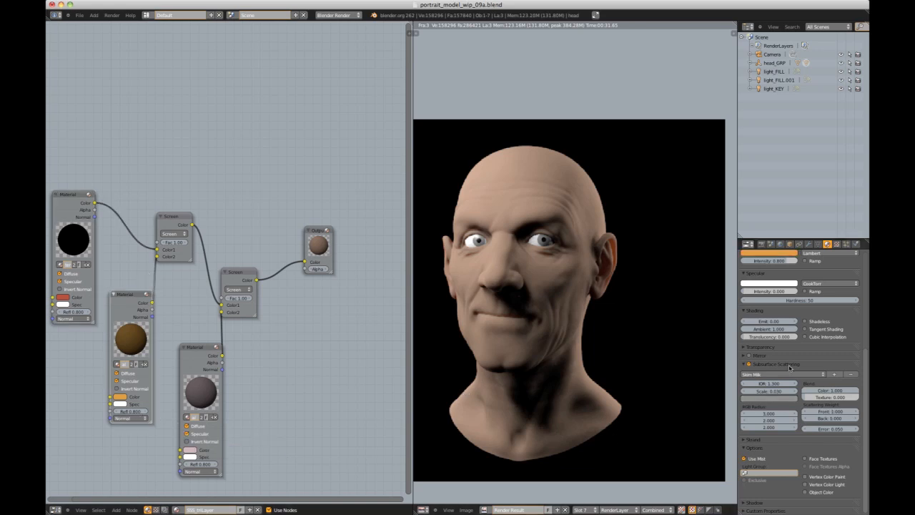
left_click(771, 413)
scroll(568, 470, "up", 3)
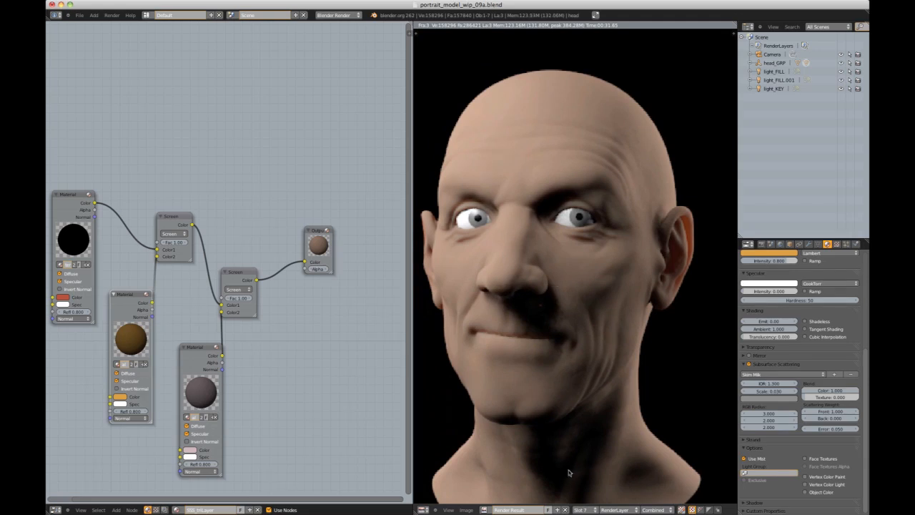
left_click(579, 510)
left_click(589, 461)
key("Home")
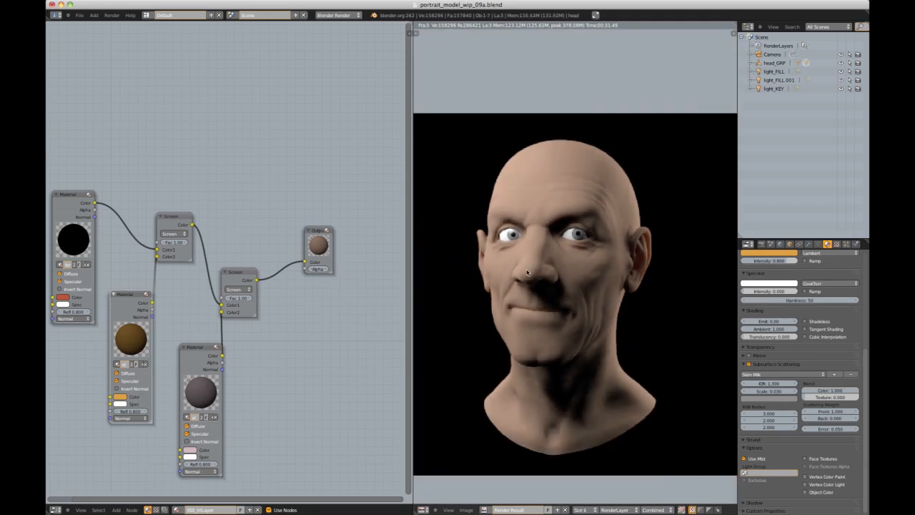
scroll(527, 272, "up", 5)
scroll(548, 266, "down", 1)
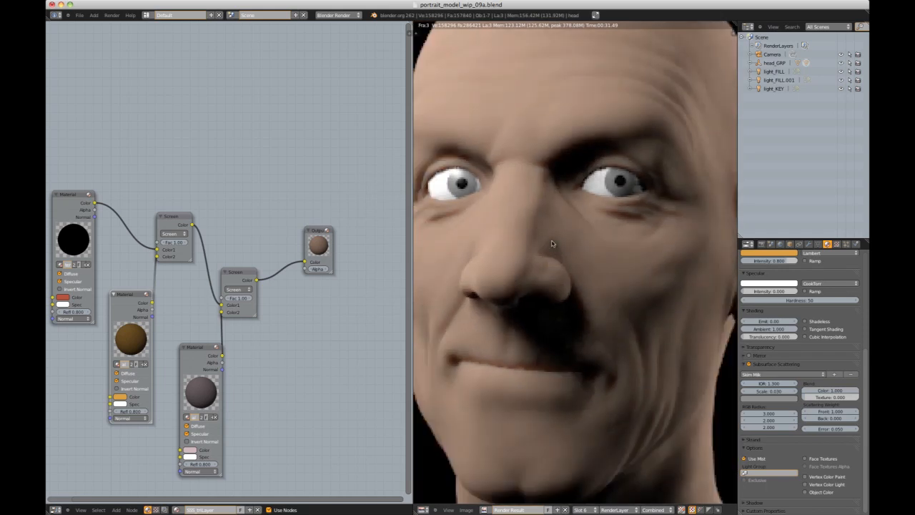
middle_click_drag(553, 236, 559, 207)
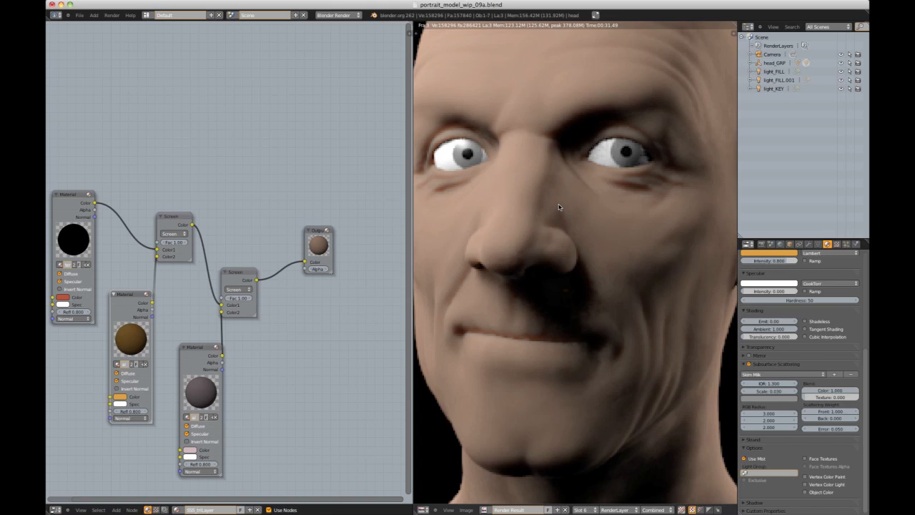
scroll(559, 208, "down", 3)
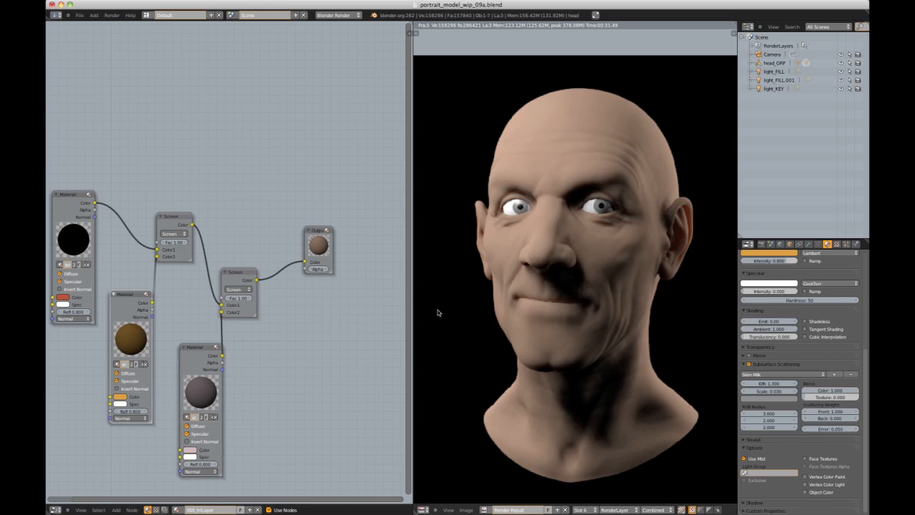
scroll(460, 309, "up", 2)
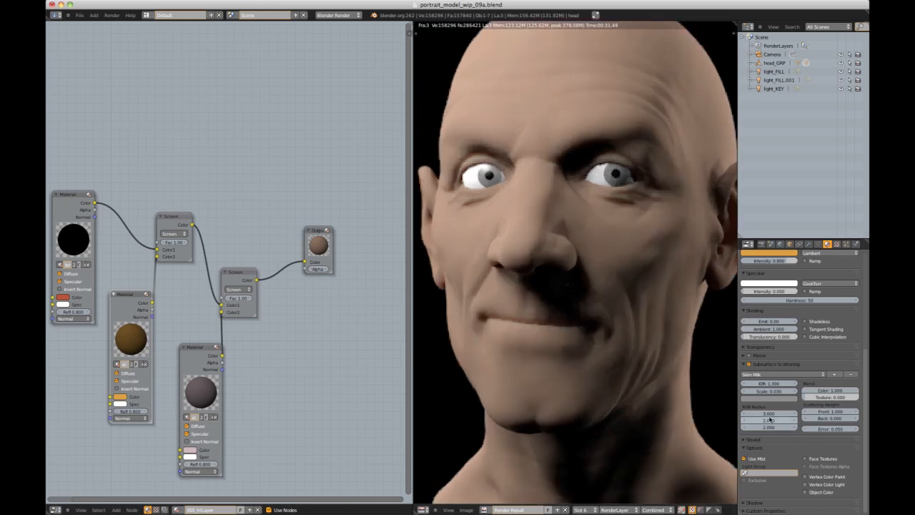
Step: Set the sub-dermal material's subsurface RGB radius to 6 for red, 4 for green and 4 for blue
left_click(765, 413)
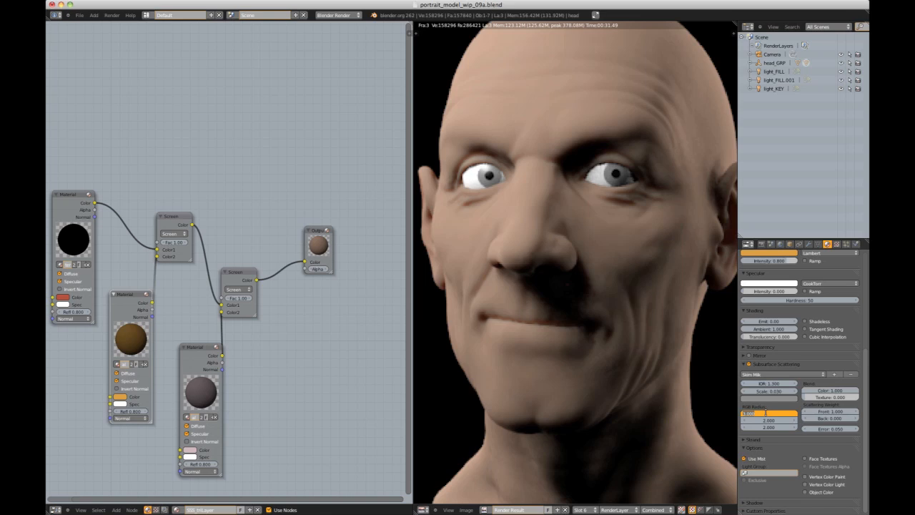
type("8")
key("Tab")
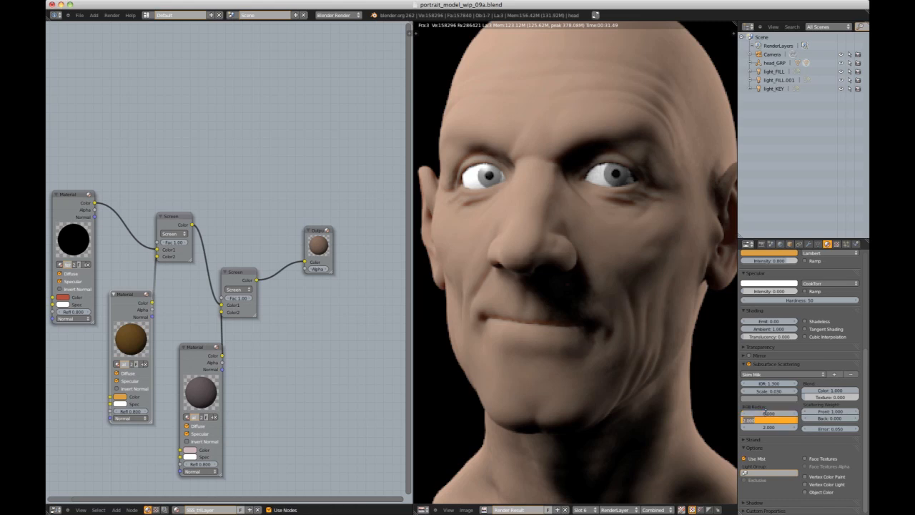
type("1")
key("Tab")
type("4")
key("Return")
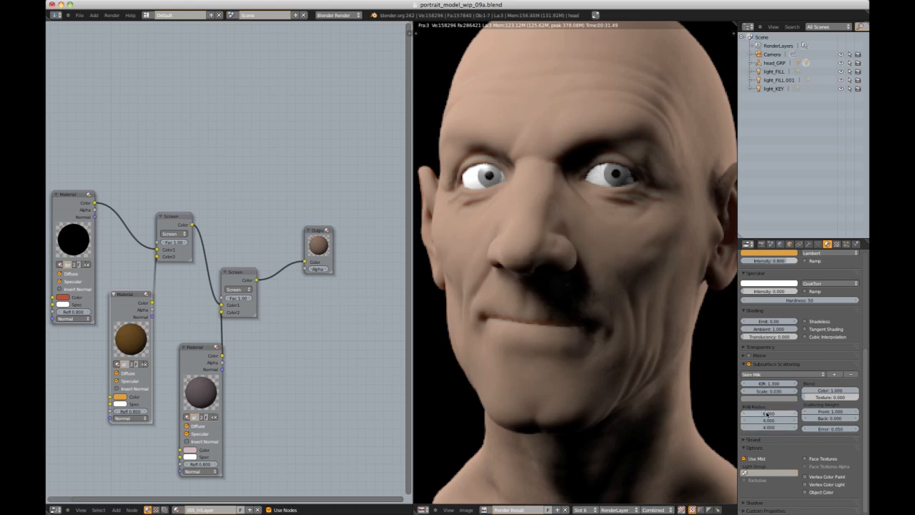
Step: Switch the render result back to Slot 7 and render the head with the wider sub-dermal scattering radius
left_click(580, 509)
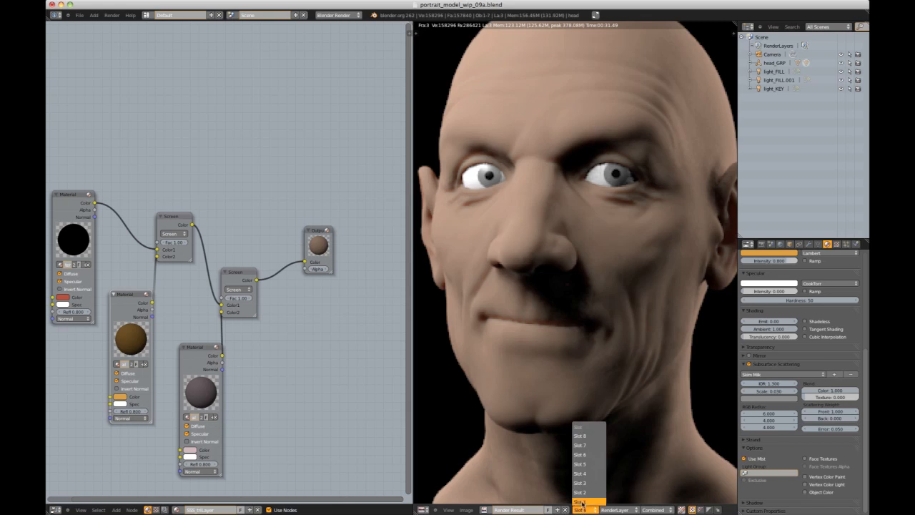
left_click(592, 445)
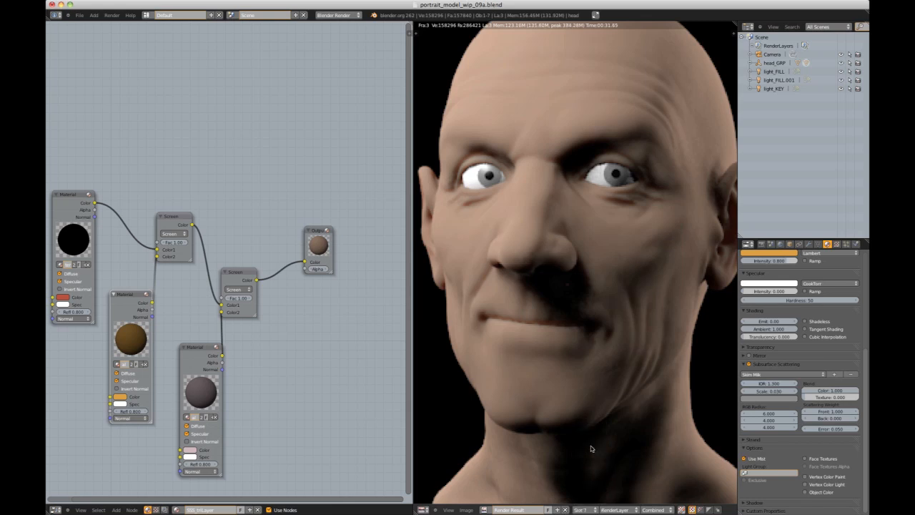
left_click(112, 15)
left_click(118, 24)
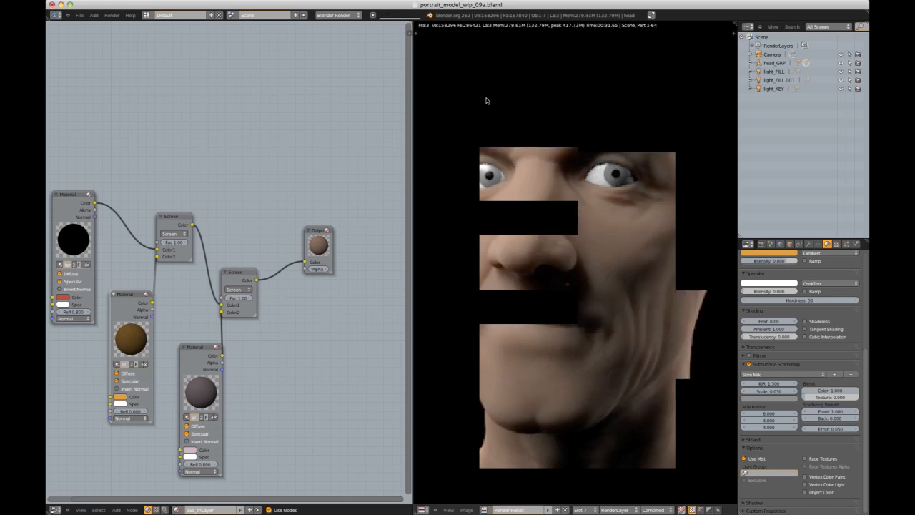
Step: Examine the new render up close, checking the scattering around the ear, forehead and eye
scroll(591, 254, "down", 2)
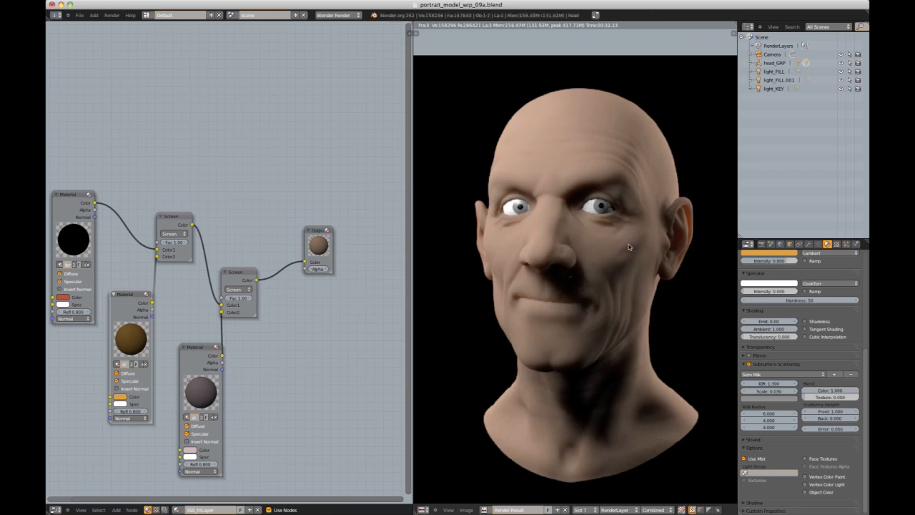
scroll(629, 244, "up", 5)
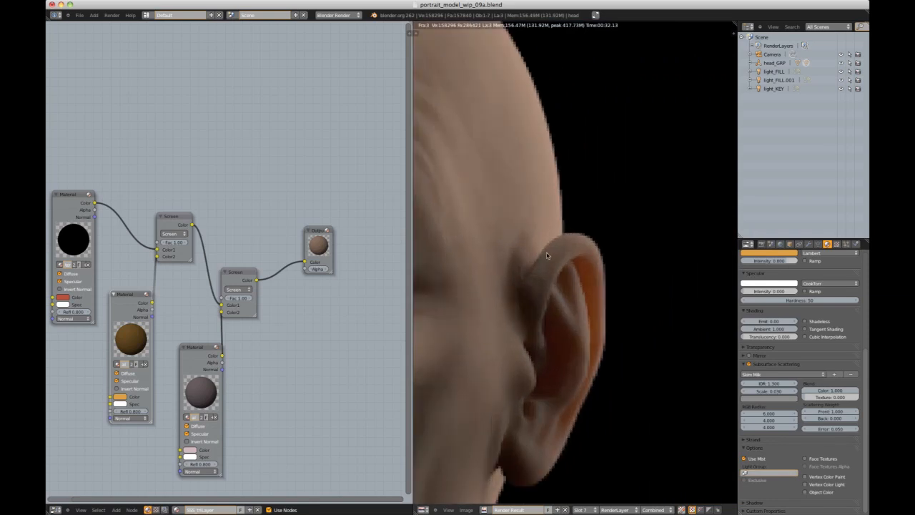
middle_click_drag(538, 278, 630, 155)
scroll(628, 151, "down", 4)
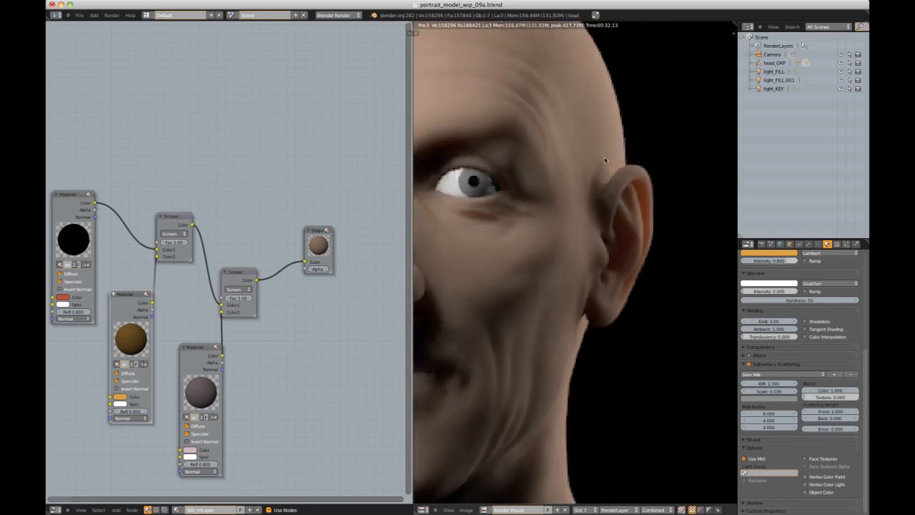
scroll(590, 152, "up", 2)
scroll(588, 156, "down", 2)
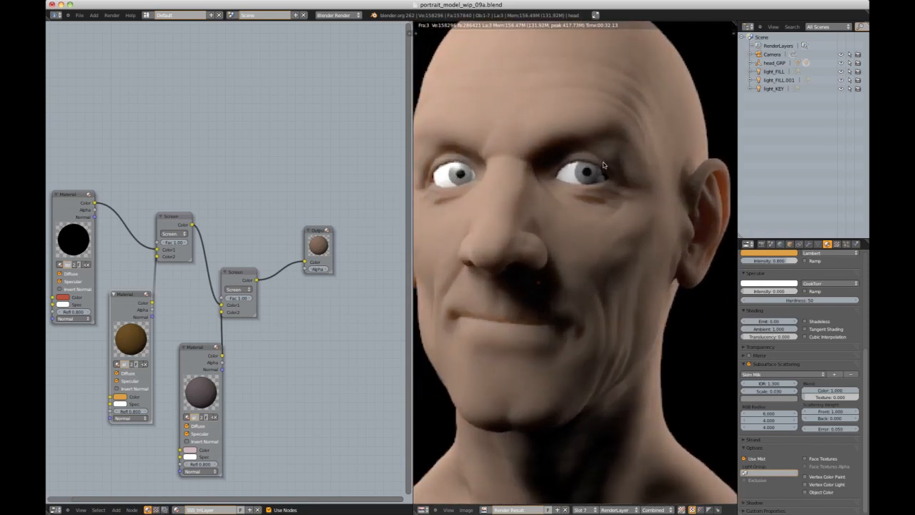
Step: Compare the Slot 6 and Slot 7 renders up close to judge the effect of the wider sub-dermal scattering, then review the whole head
left_click(581, 510)
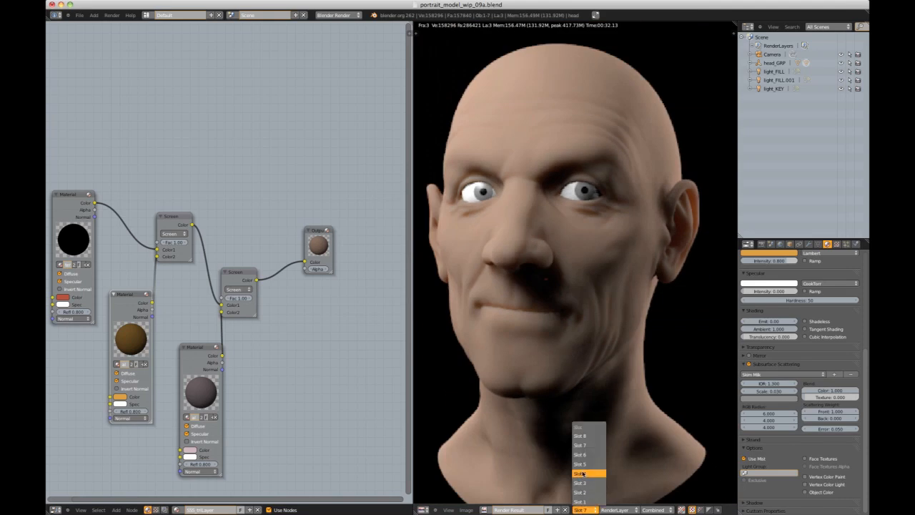
left_click(583, 459)
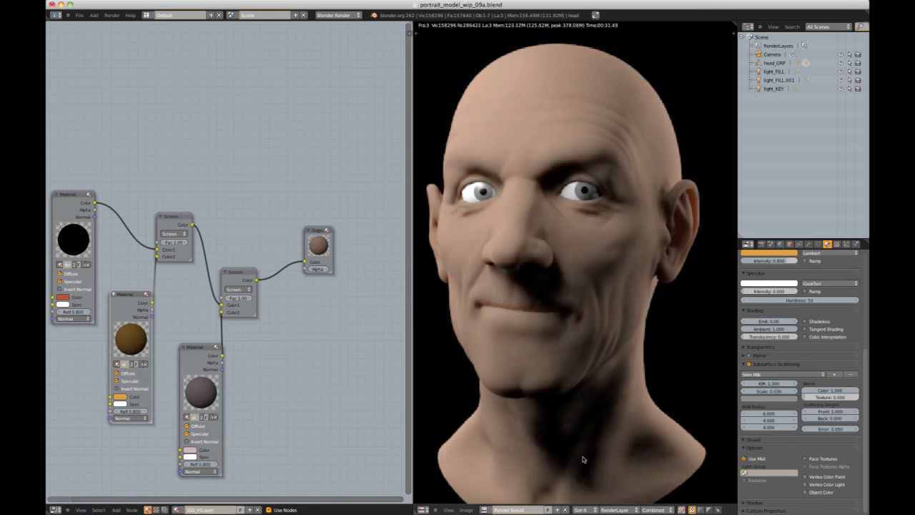
scroll(578, 499, "up", 1)
left_click(581, 510)
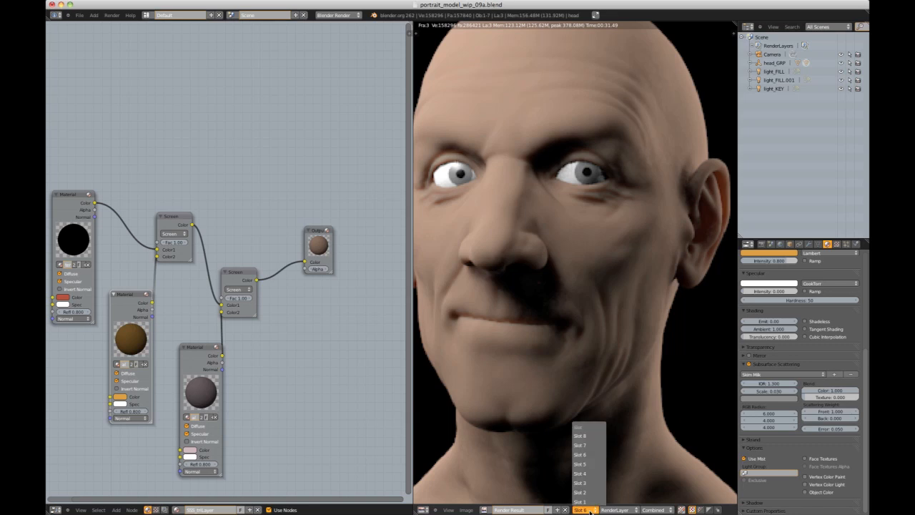
left_click(584, 446)
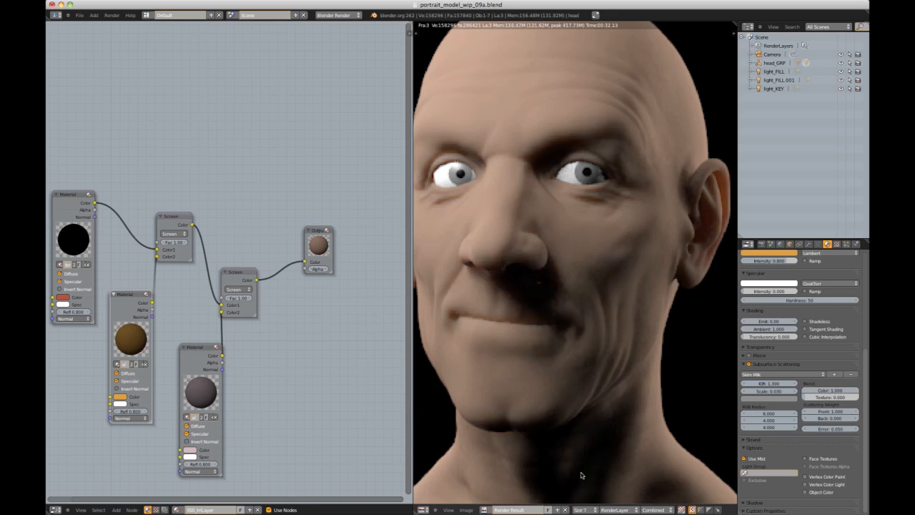
left_click(582, 510)
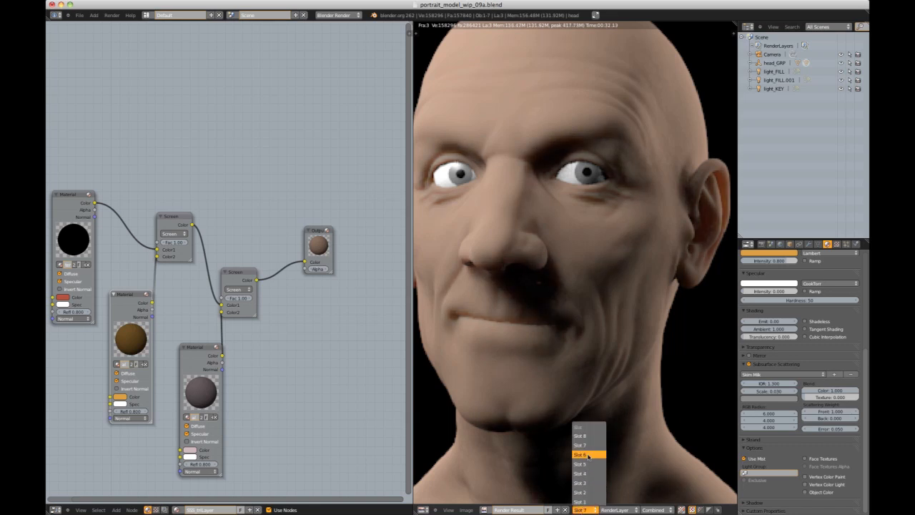
left_click(588, 455)
left_click(582, 509)
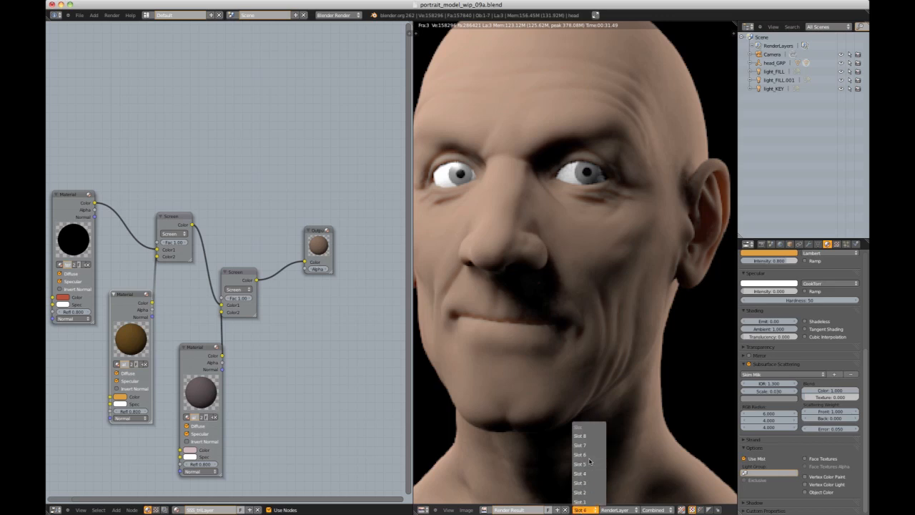
left_click(590, 455)
left_click(582, 509)
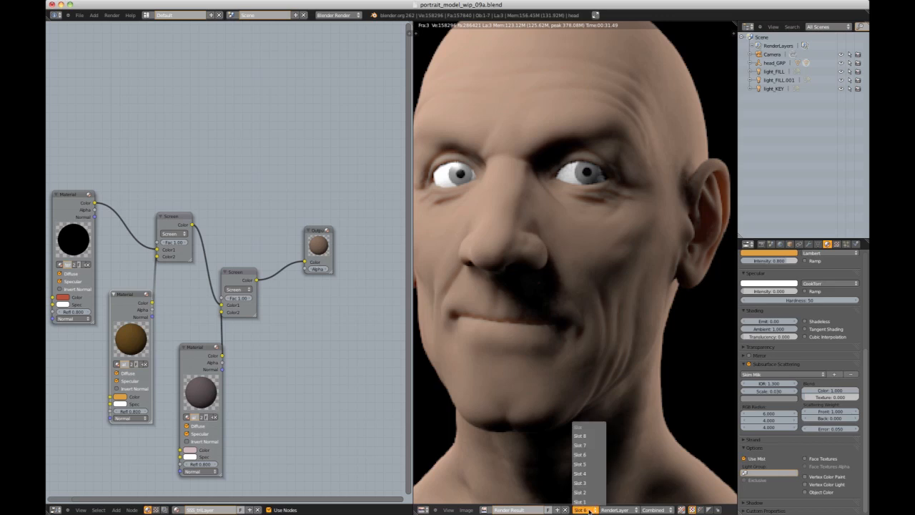
left_click(592, 446)
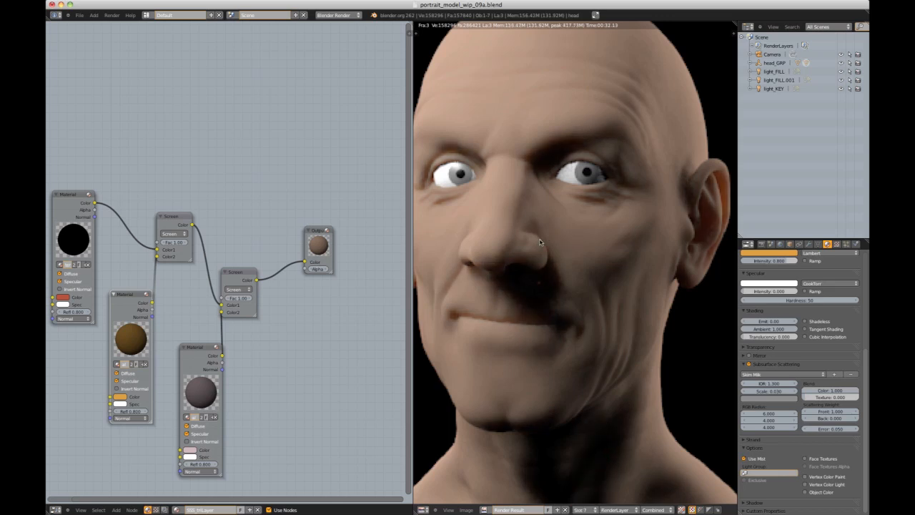
key("j")
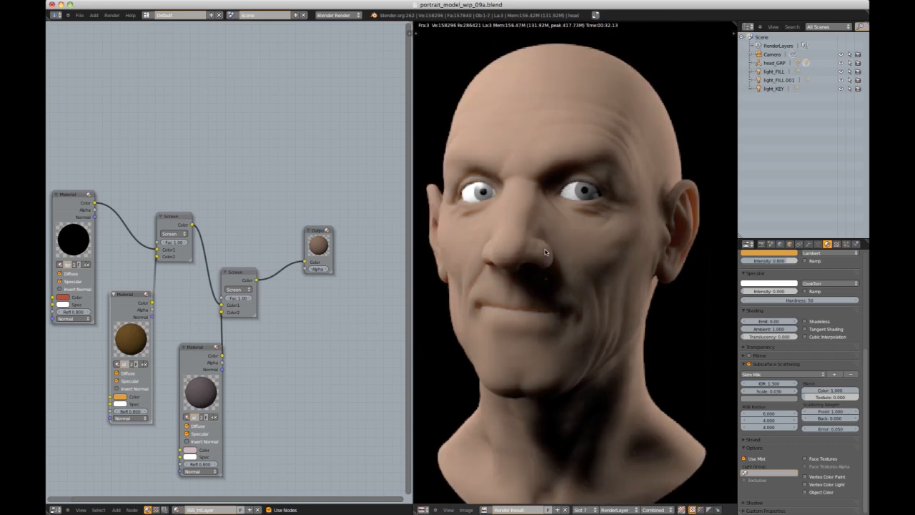
key("j")
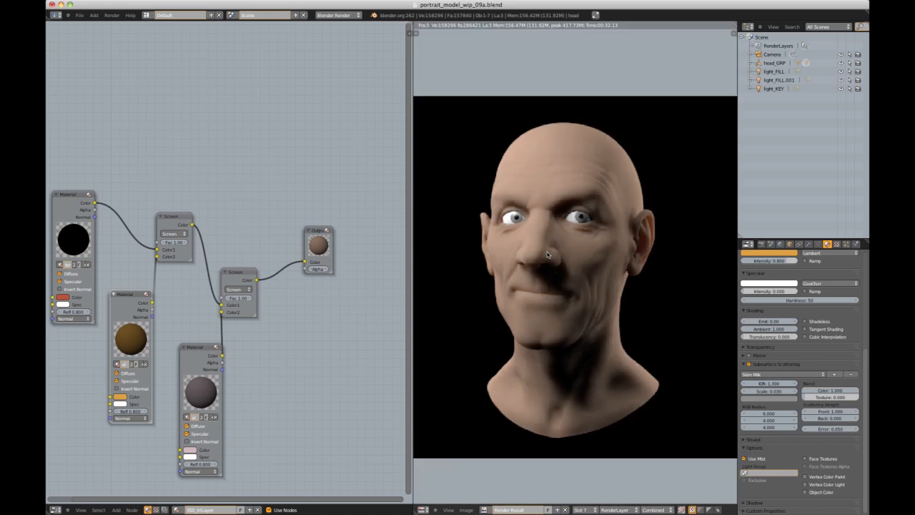
middle_click_drag(548, 255, 552, 240)
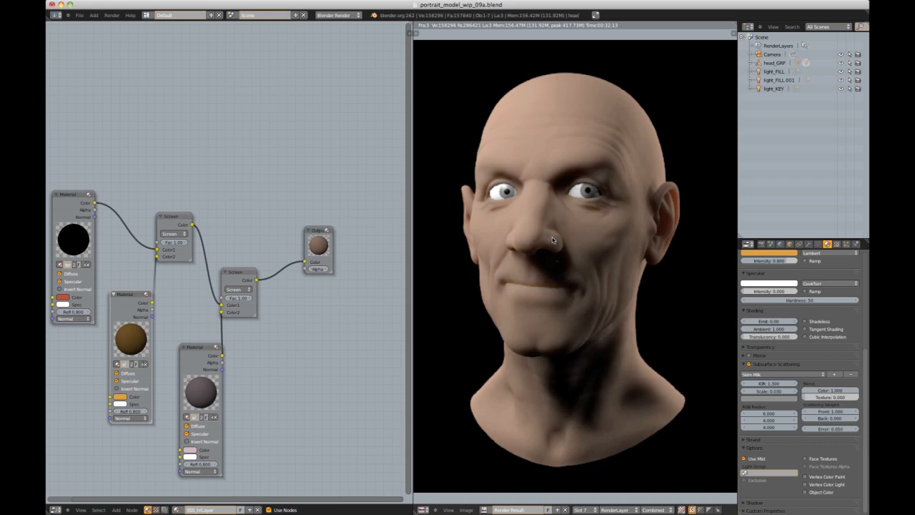
Step: Review the head's Multires modifier levels, then the sub-dermal material node's diffuse, specular and subsurface settings
left_click(808, 244)
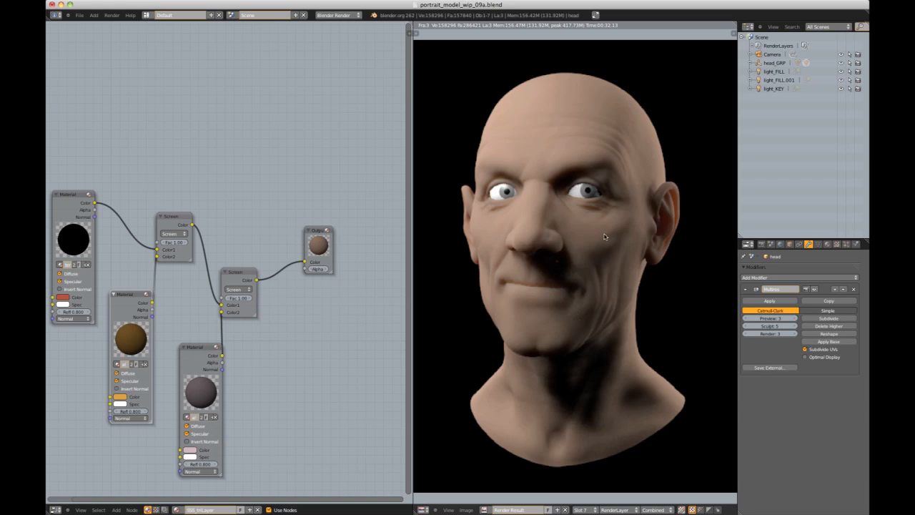
scroll(604, 237, "down", 1)
scroll(604, 236, "up", 2)
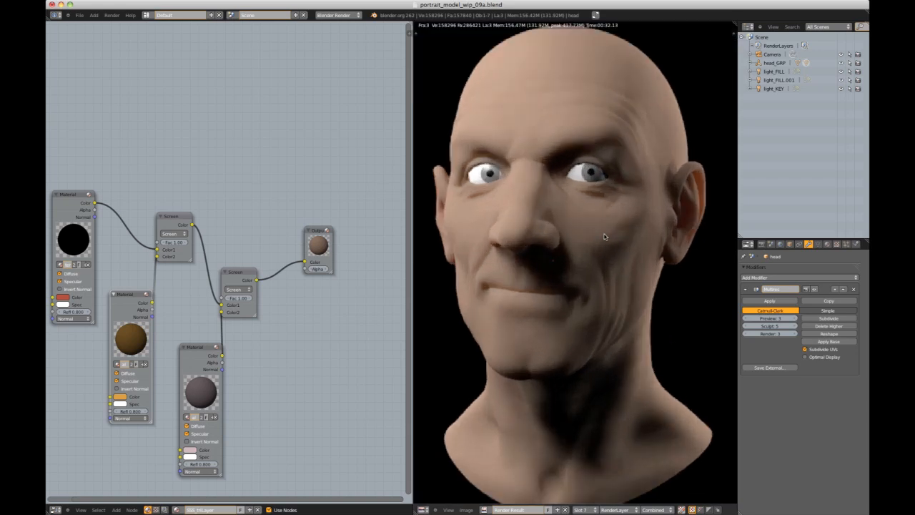
scroll(604, 237, "down", 1)
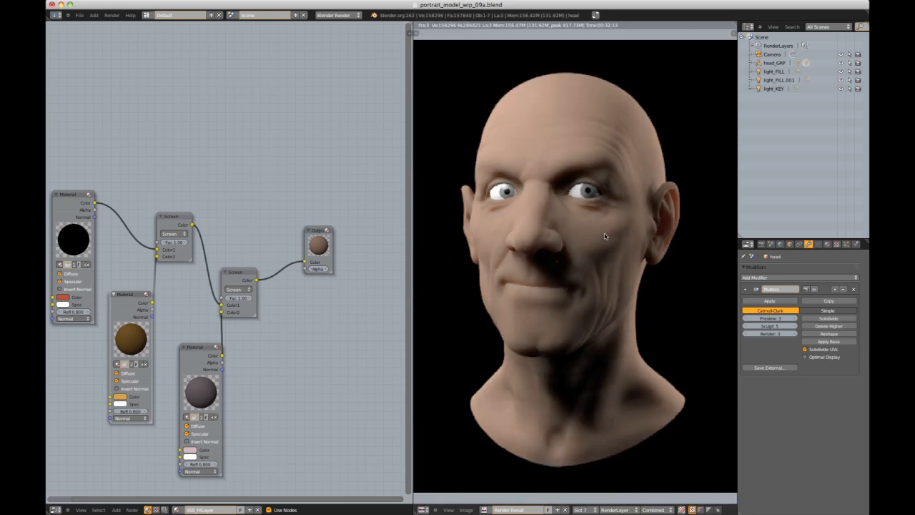
scroll(605, 229, "down", 1)
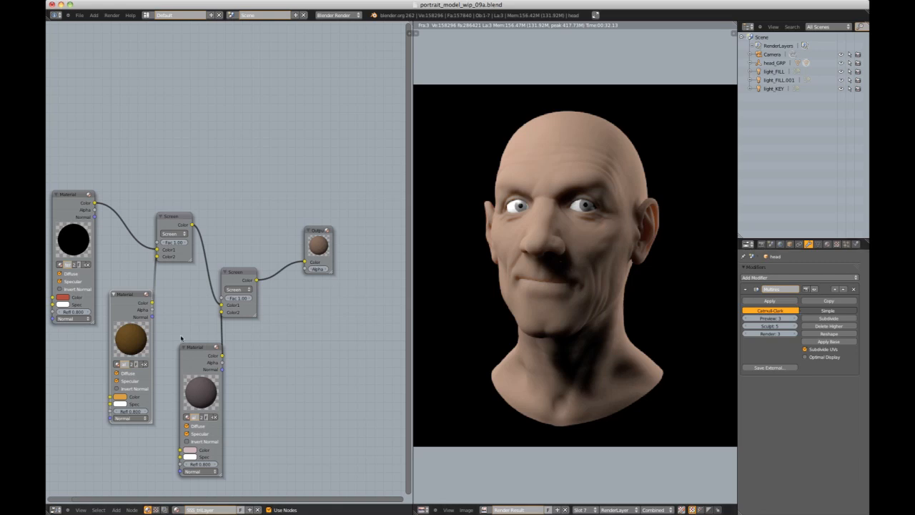
left_click(114, 294)
left_click(115, 296)
left_click(827, 244)
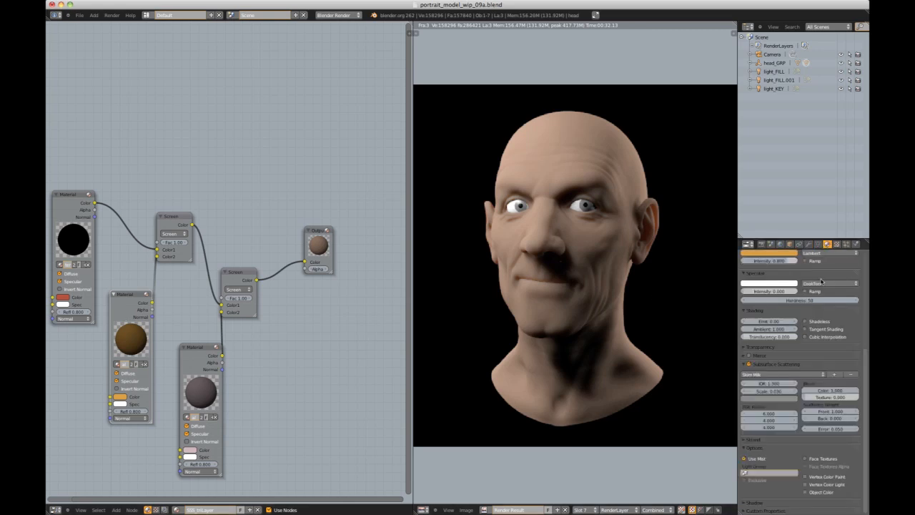
scroll(821, 282, "up", 4)
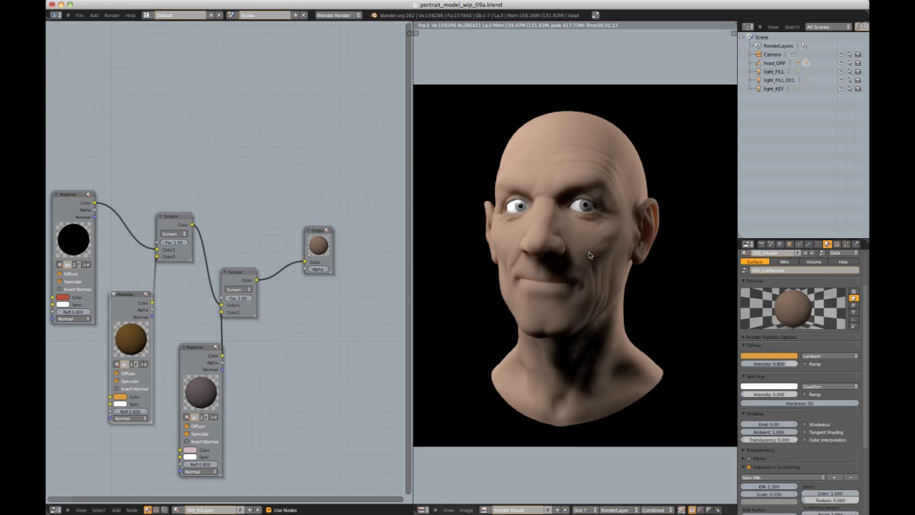
Step: Leave the render view, turn off light_FILL for rendering and rename light_FILL.001 to light_RIM
key("Escape")
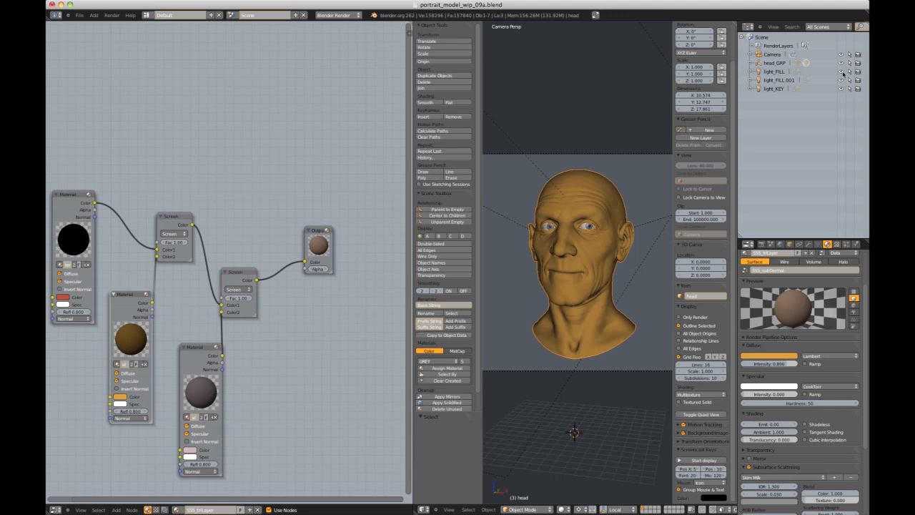
left_click(858, 72)
double_click(788, 81)
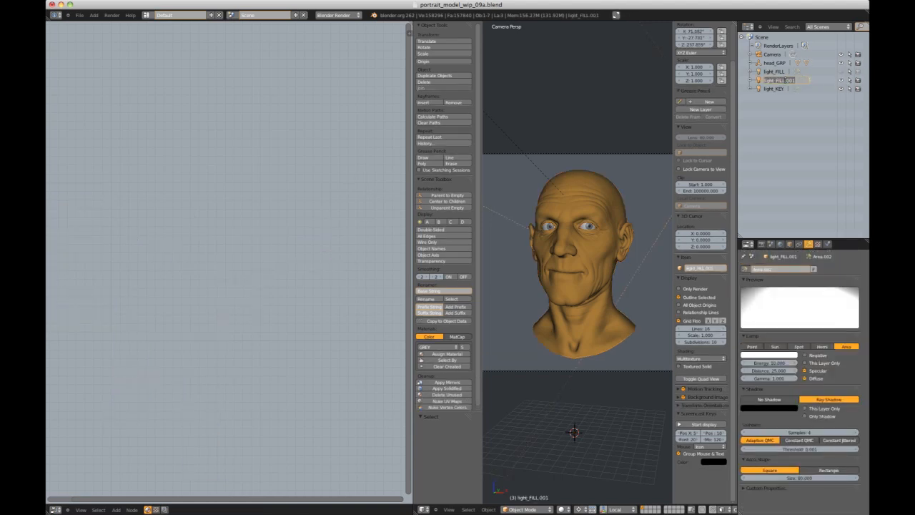
type("ligh")
type("t_BAC")
key("BackSpace")
key("BackSpace")
key("BackSpace")
type("RIM")
key("Return")
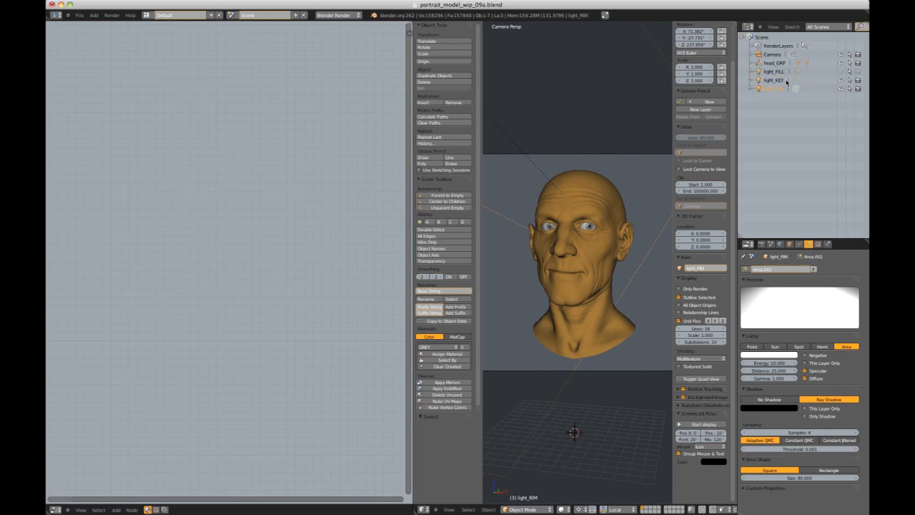
Step: Hide light_RIM in the viewport and exclude it from rendering so only the key light remains active
left_click(841, 89)
left_click(858, 90)
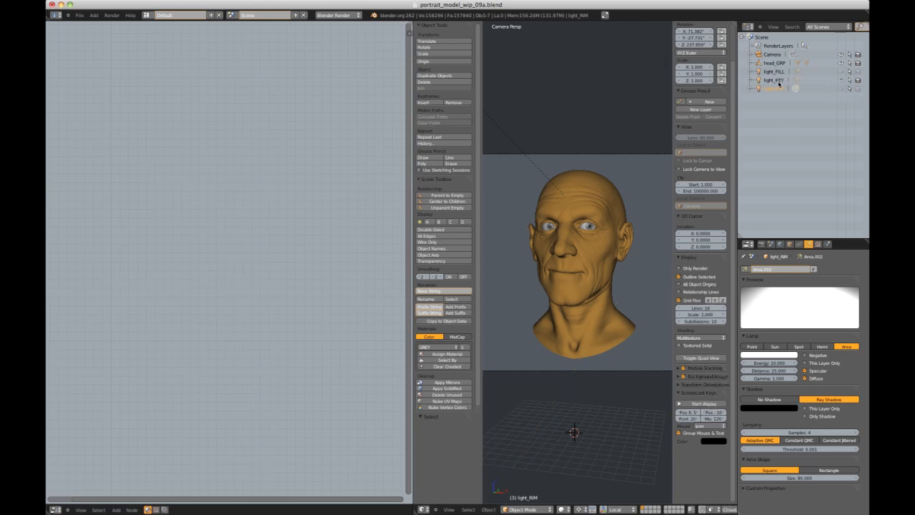
left_click(778, 81)
Step: Rotate head_GRP about -20° around the Z axis and render the turned head in Slot 7
left_click(774, 63)
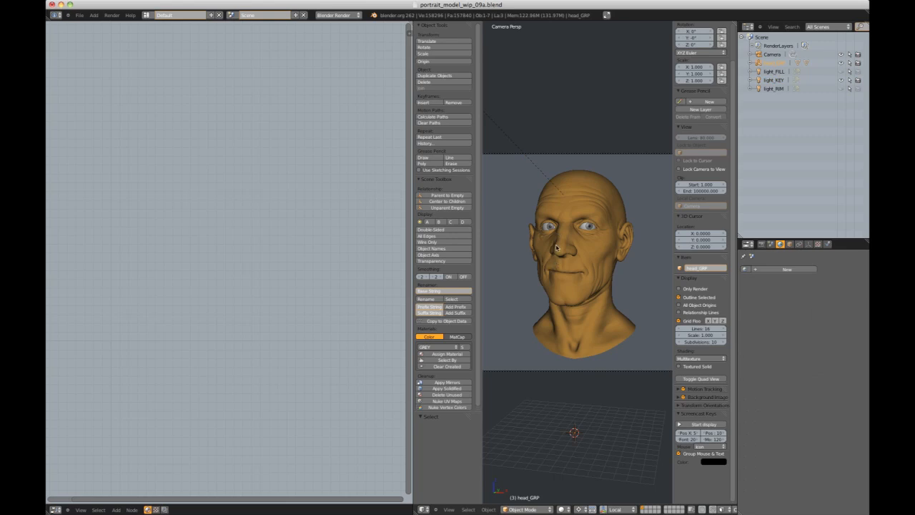
key("r")
key("z")
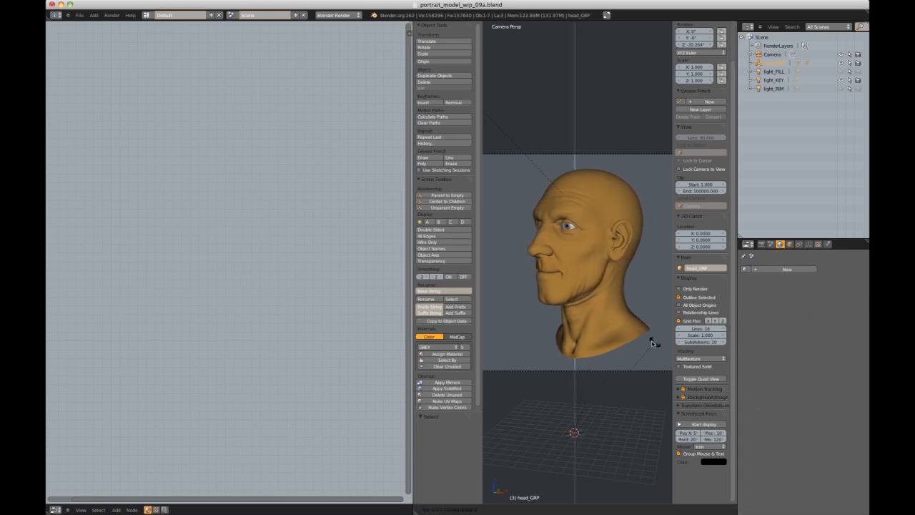
left_click(641, 316)
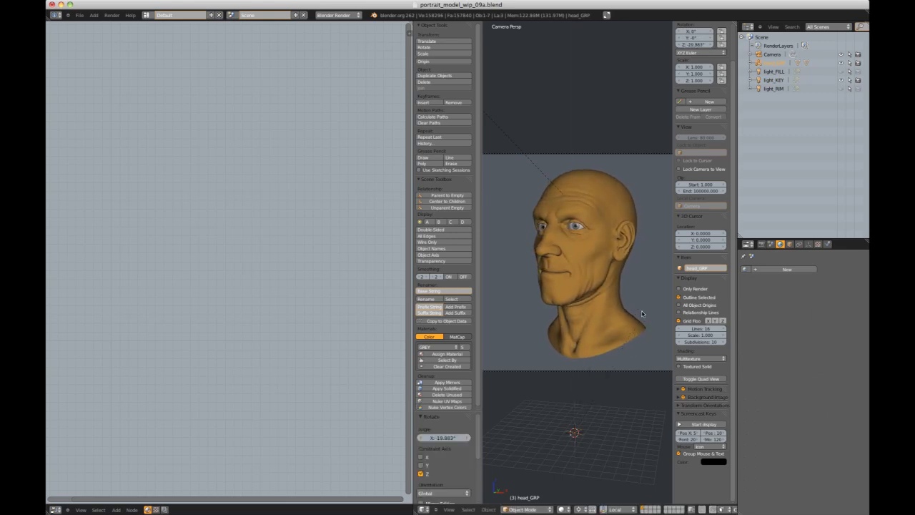
left_click(111, 15)
left_click(118, 26)
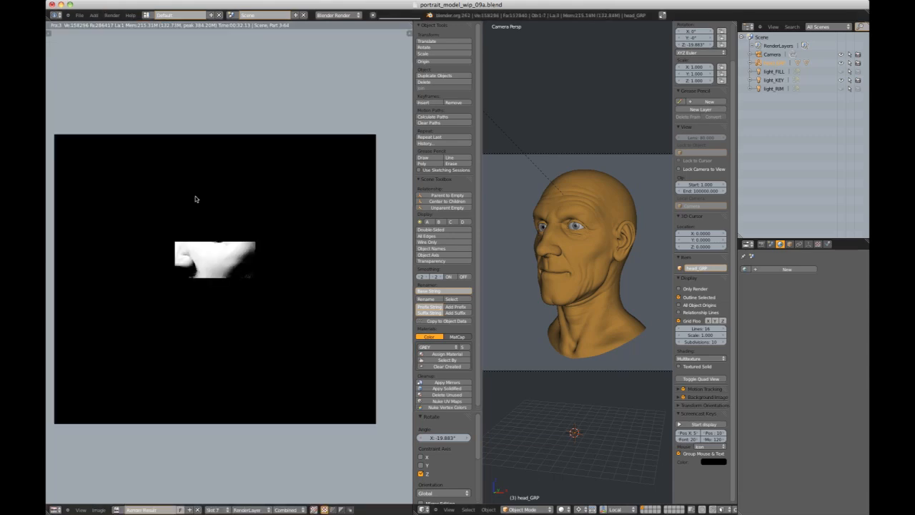
Step: Examine the key-light-only render up close, checking the skin scattering around the ear, eyes and shadow edges
scroll(195, 196, "up", 1)
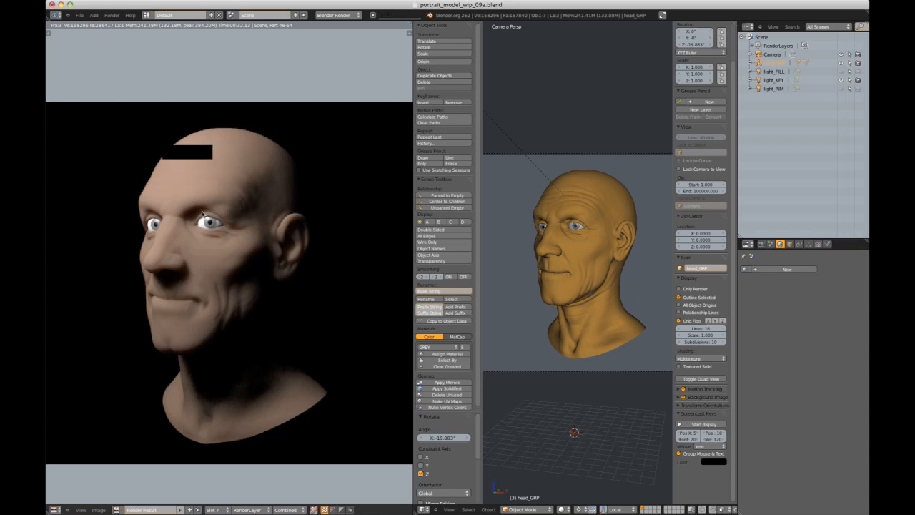
scroll(203, 216, "up", 2)
scroll(217, 248, "up", 6)
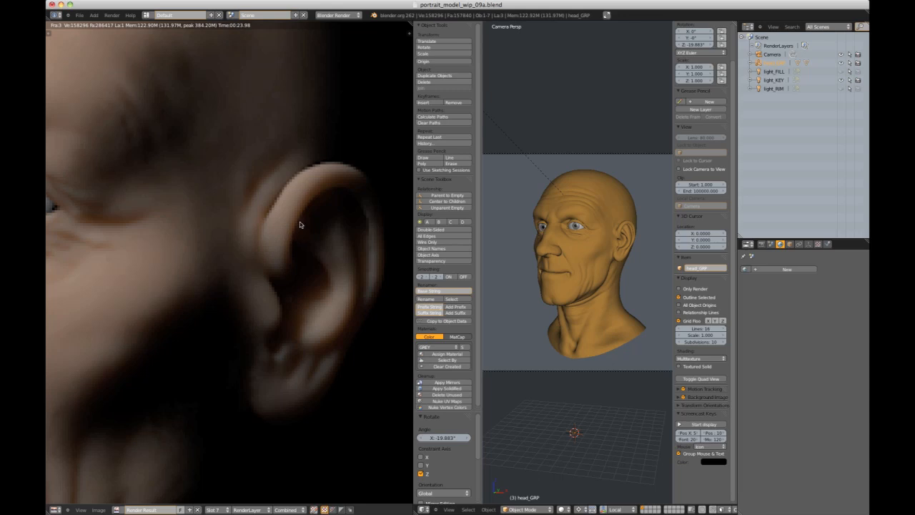
scroll(299, 224, "down", 6)
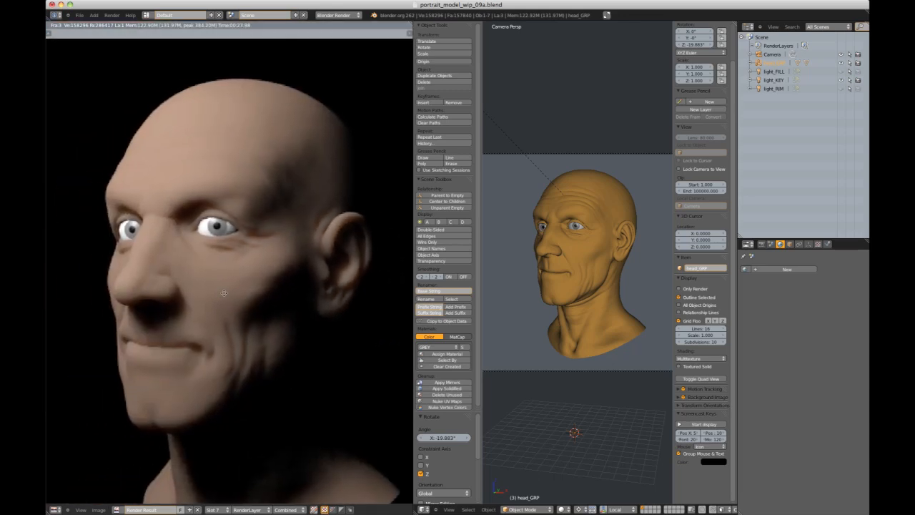
scroll(224, 293, "up", 1)
scroll(228, 295, "up", 2)
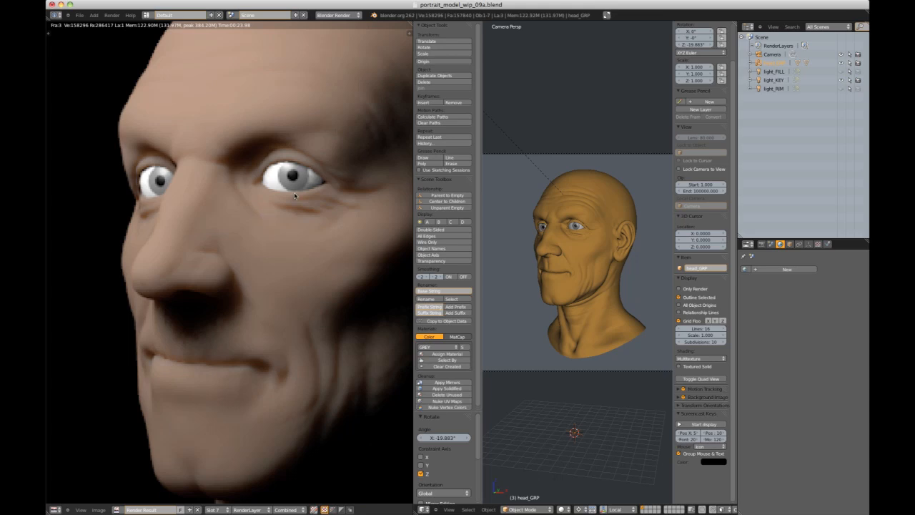
scroll(295, 197, "down", 4)
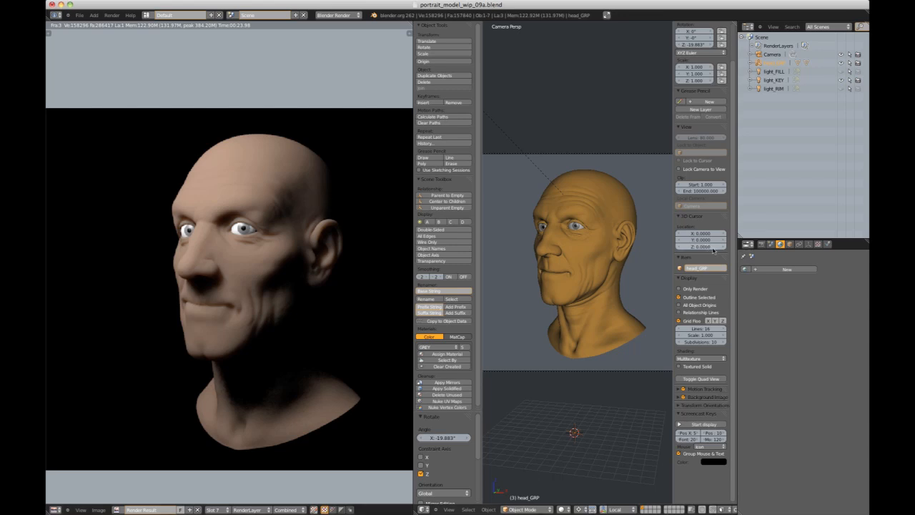
Step: Select the head mesh and raise its Multires modifier's render level by two
right_click(621, 211)
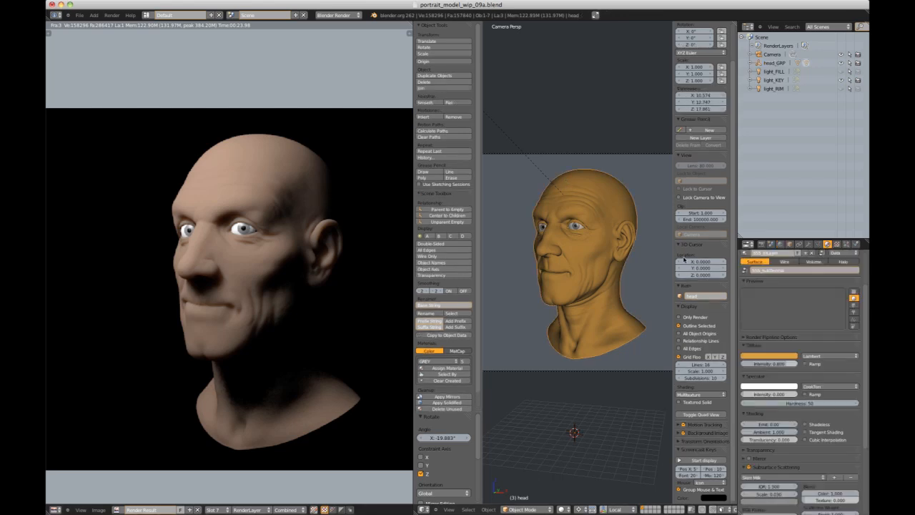
left_click(809, 244)
left_click(792, 334)
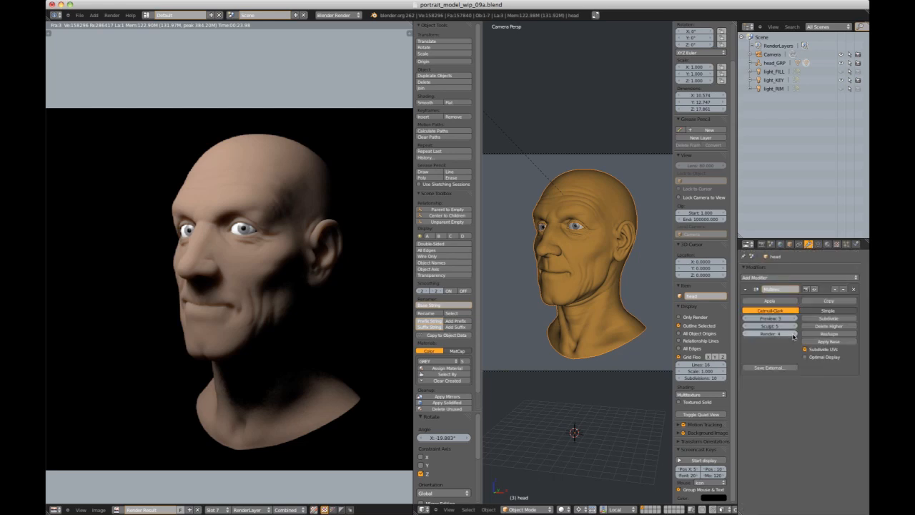
left_click(792, 334)
Step: Switch the render result to Slot 8 and render the head with the higher Multires level
left_click(762, 244)
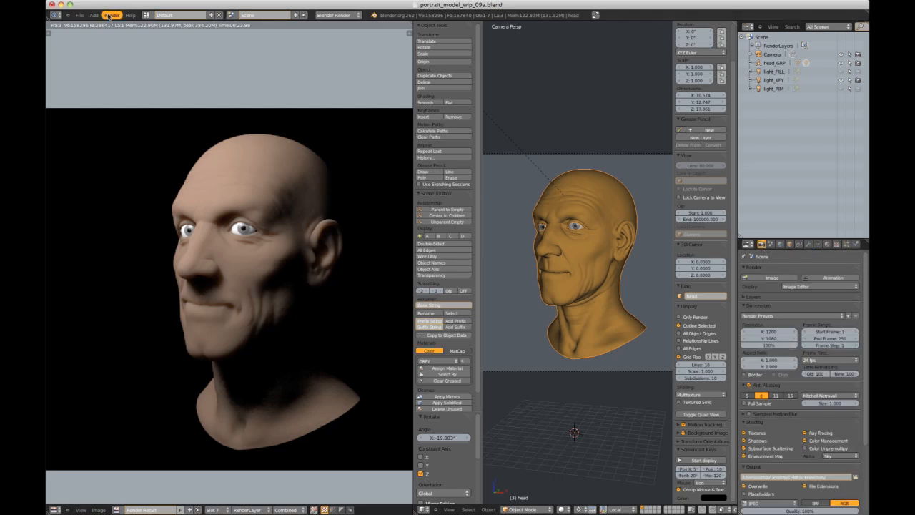
left_click(213, 509)
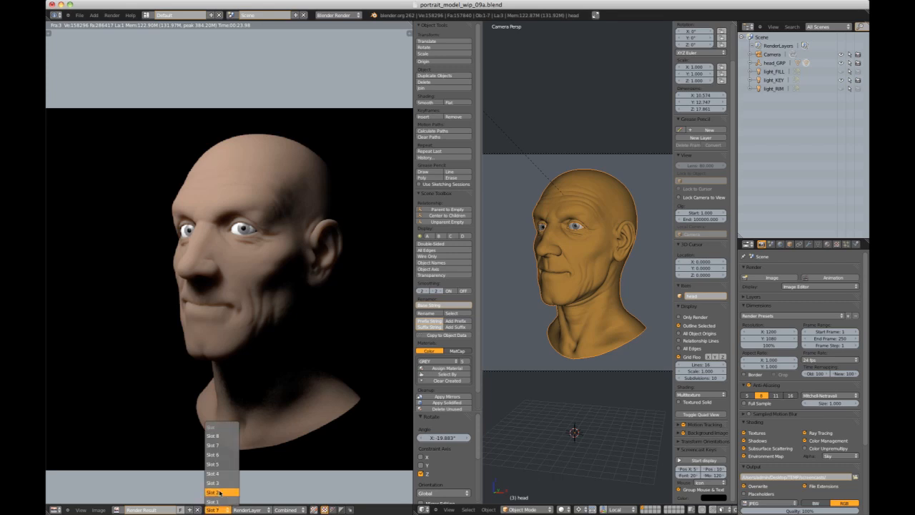
left_click(213, 435)
left_click(113, 15)
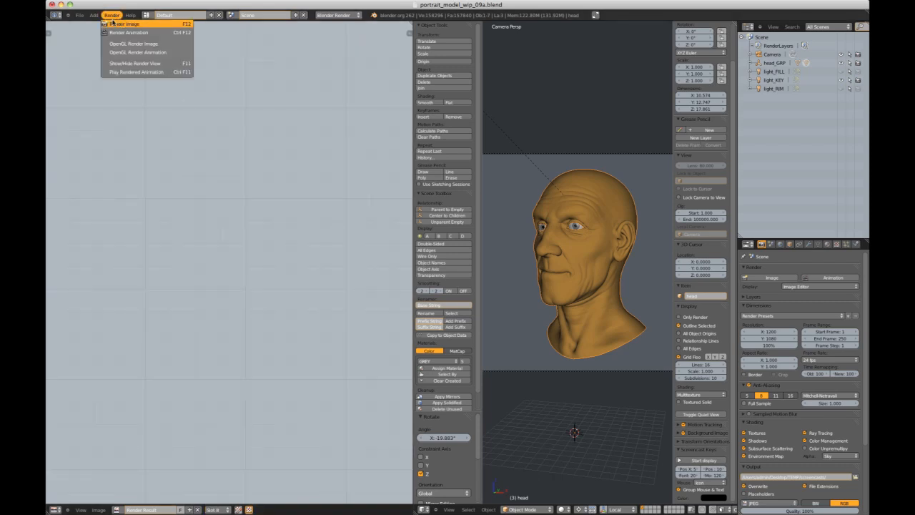
left_click(116, 23)
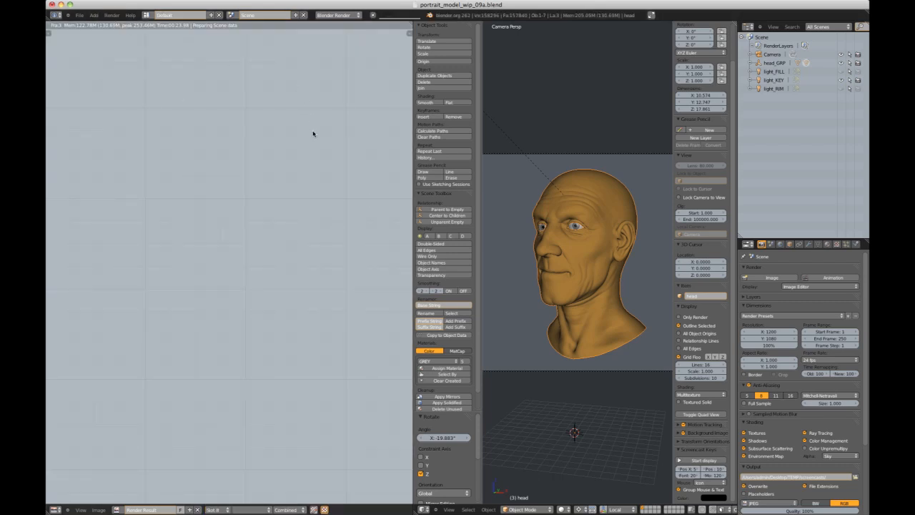